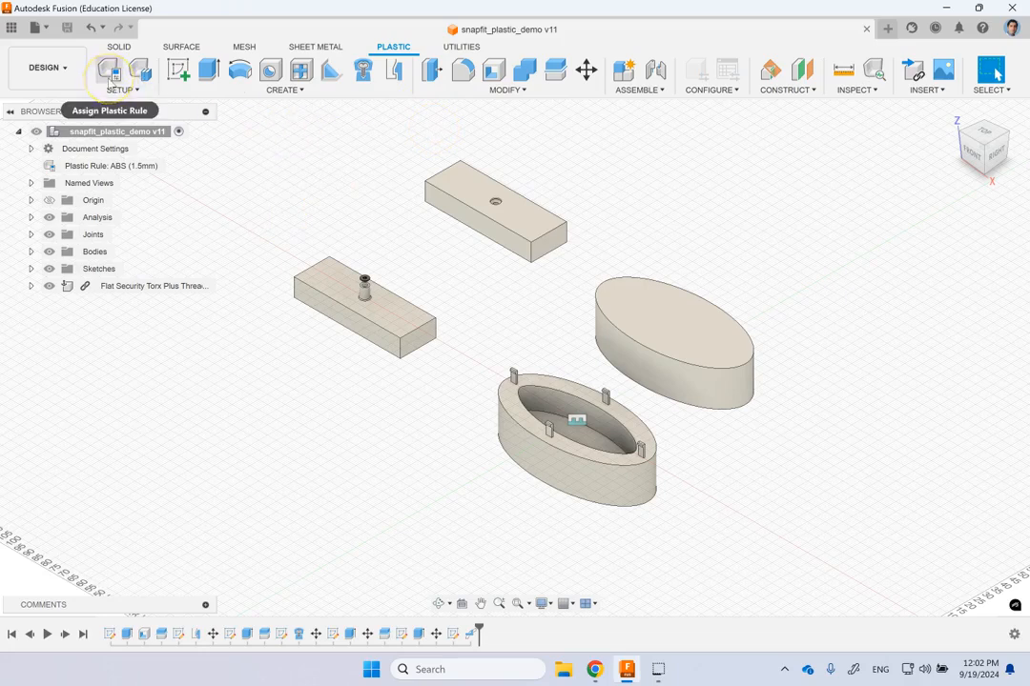
Step: Assign the library's default ABS (1.5mm) plastic rule to the whole snapfit_plastic_demo component
left_click(111, 84)
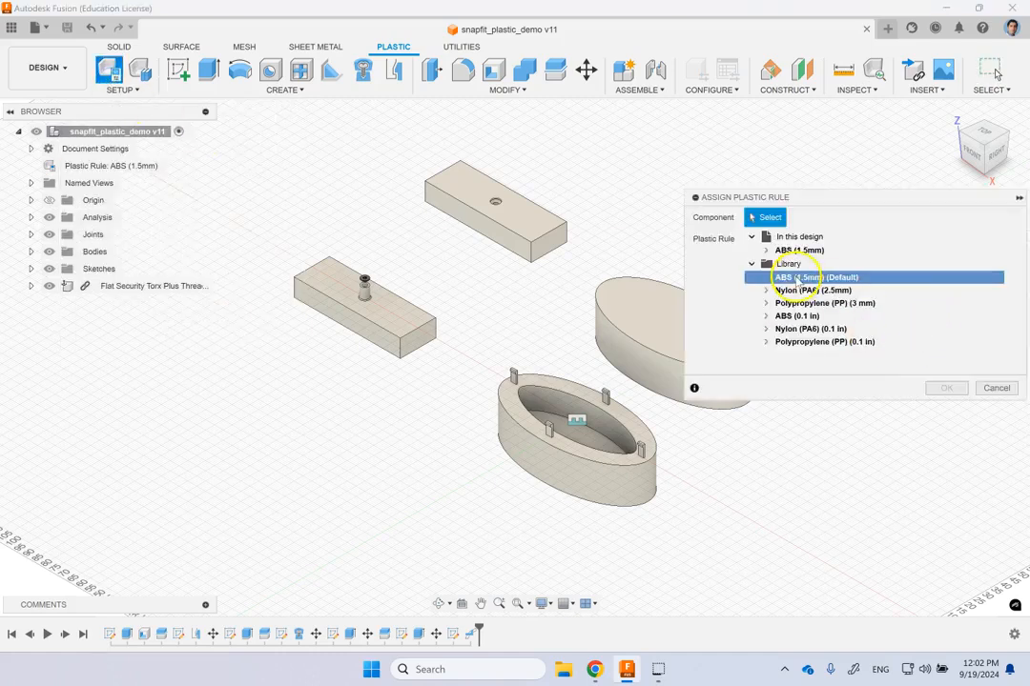
mouse_move(797, 283)
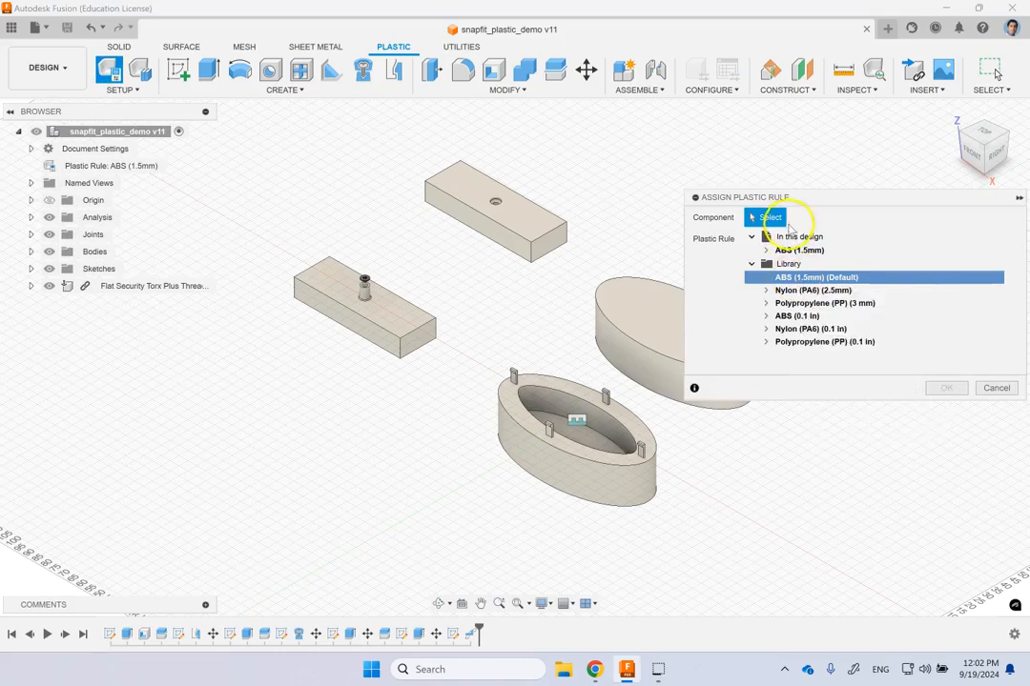
left_click(628, 318)
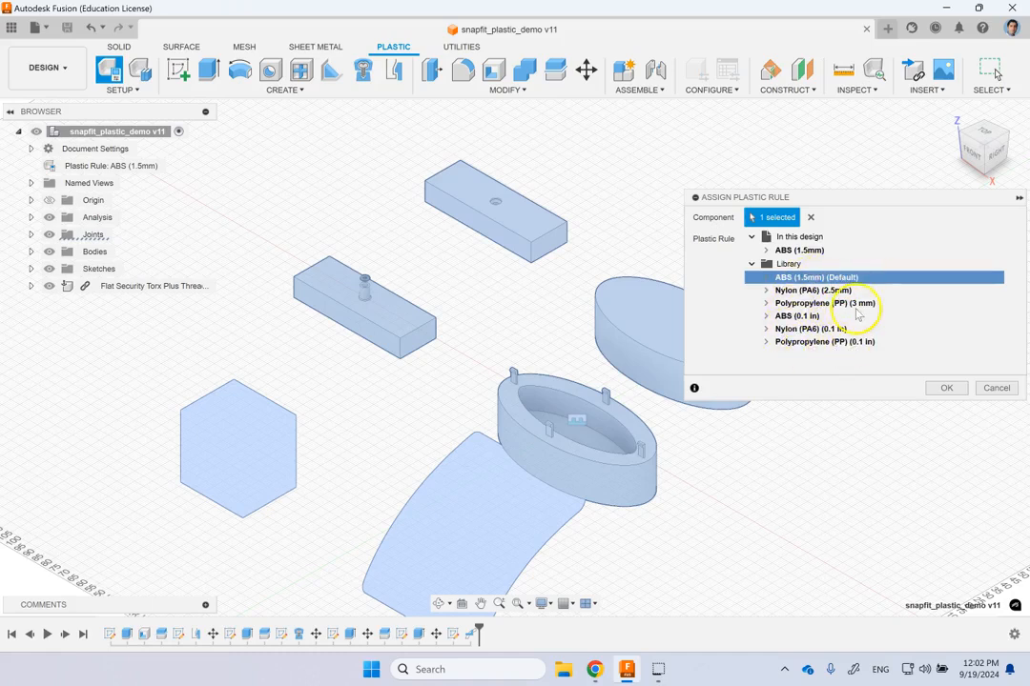
mouse_move(815, 279)
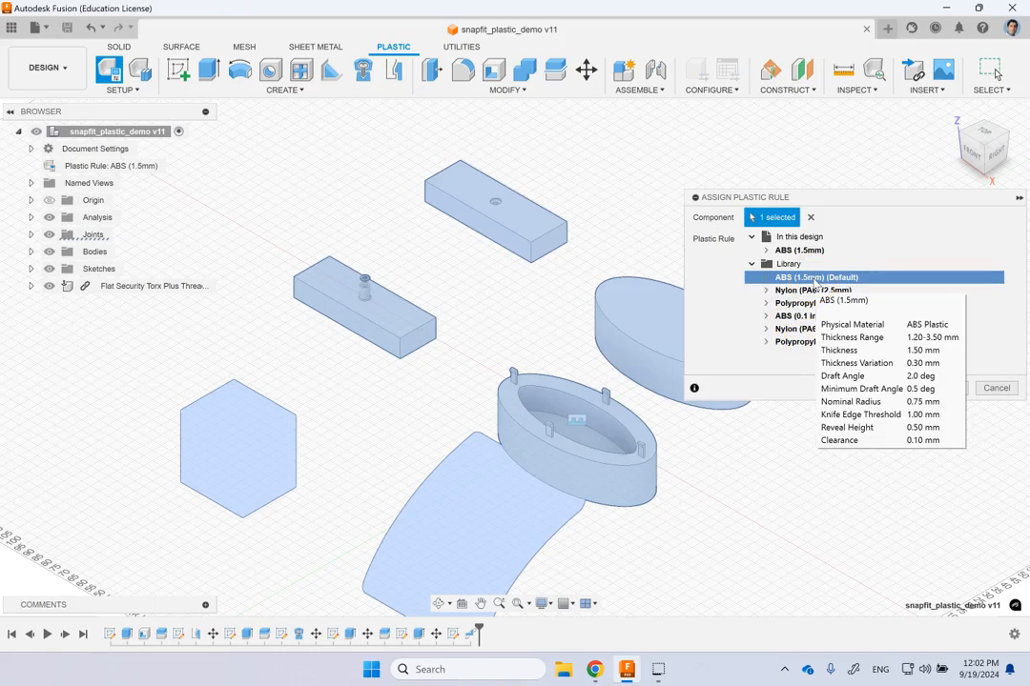
left_click(804, 251)
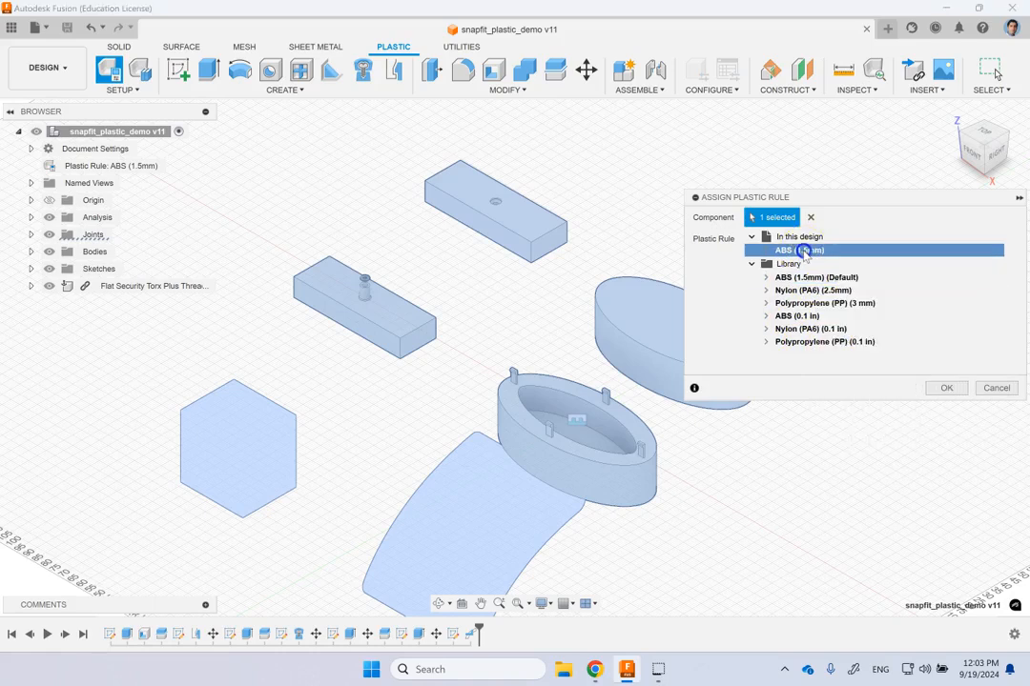
left_click(802, 277)
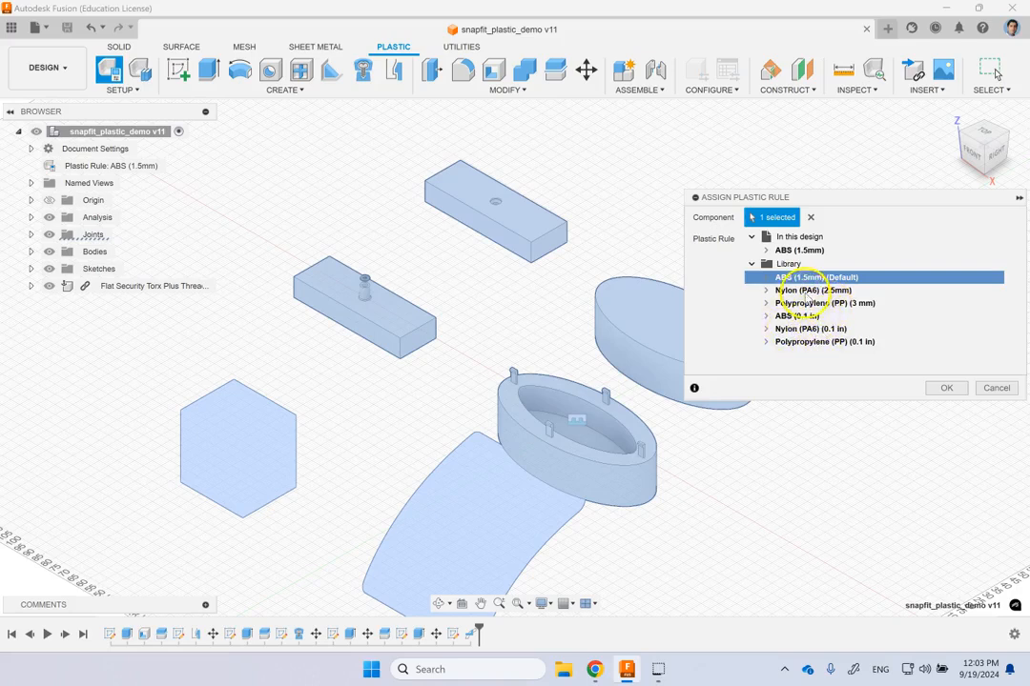
left_click(947, 388)
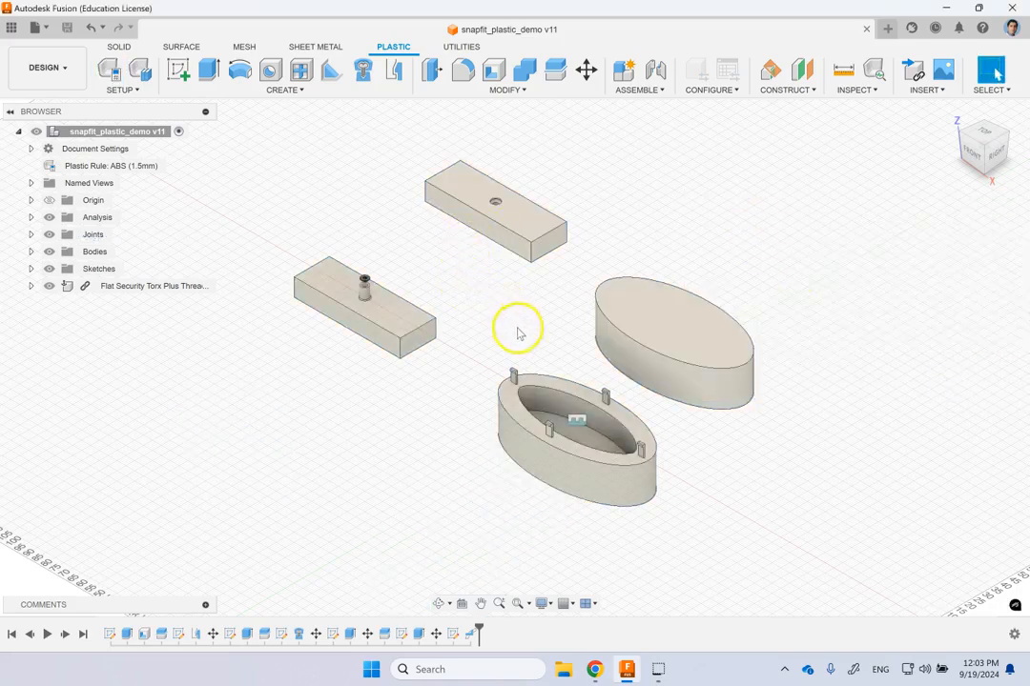
Step: Review the available plastic feature commands and examine the snap-fit hooks on the hollow oval base's rim
scroll(319, 288, "up", 2)
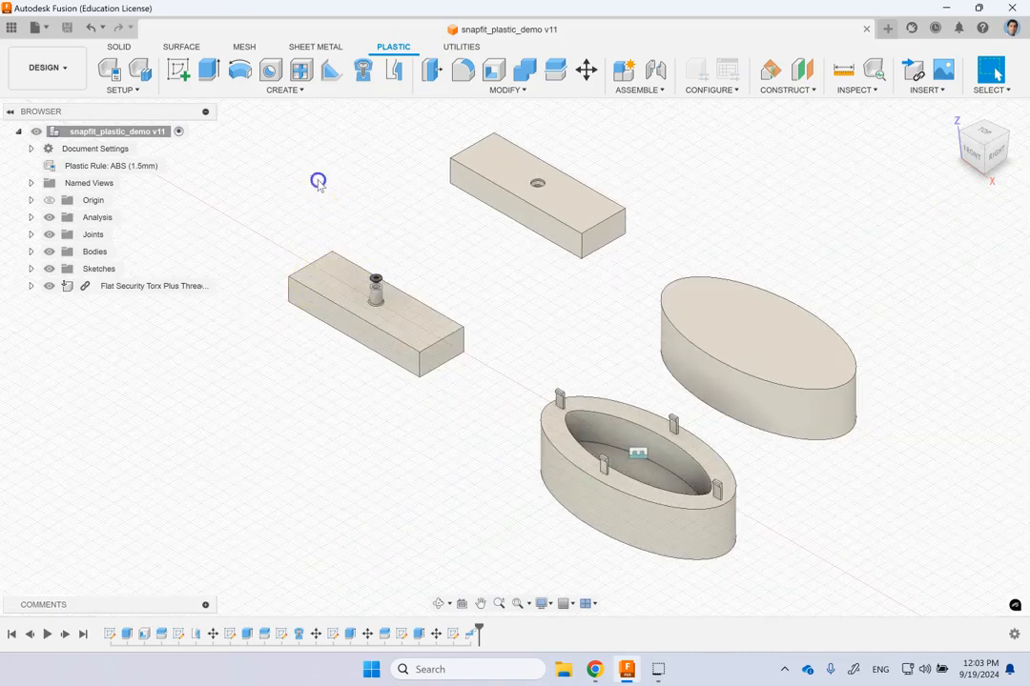
left_click(292, 89)
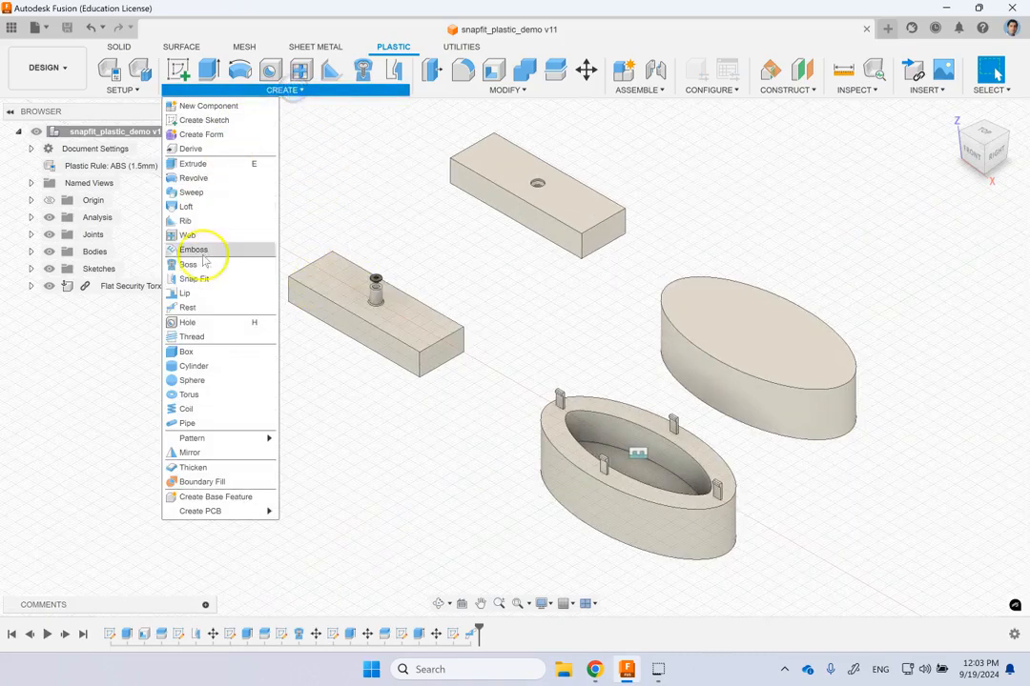
left_click(856, 169)
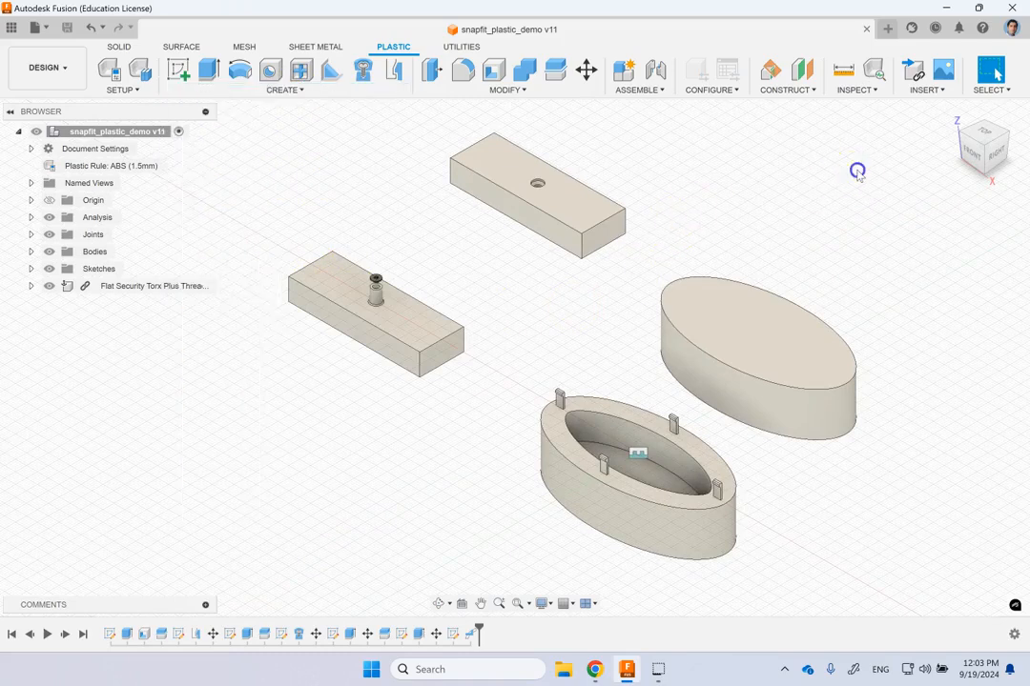
scroll(601, 440, "up", 5)
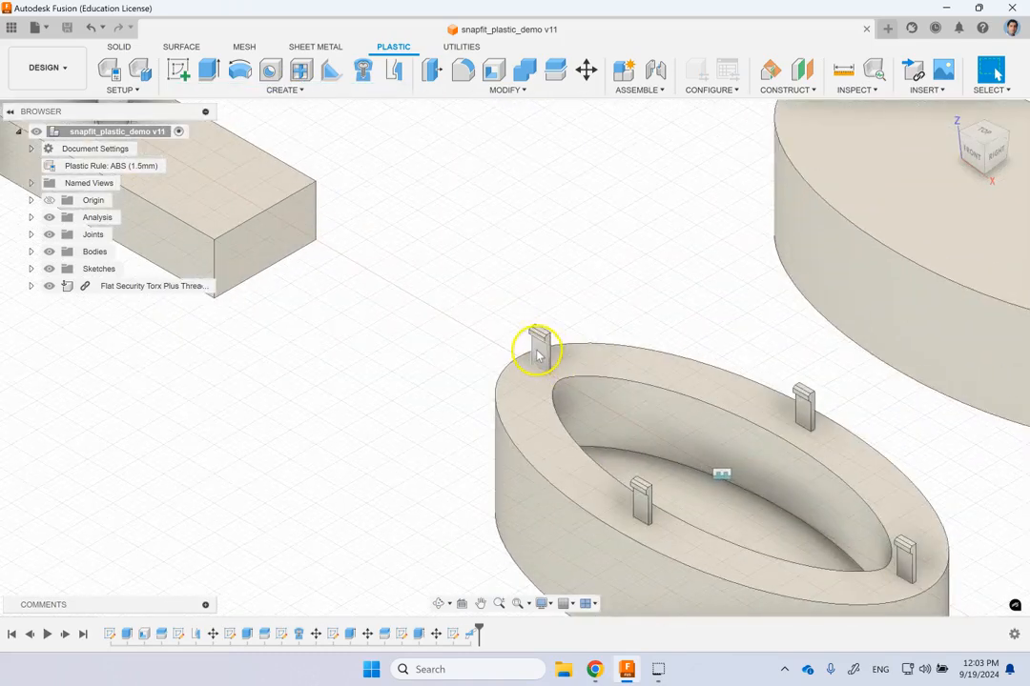
left_click(275, 89)
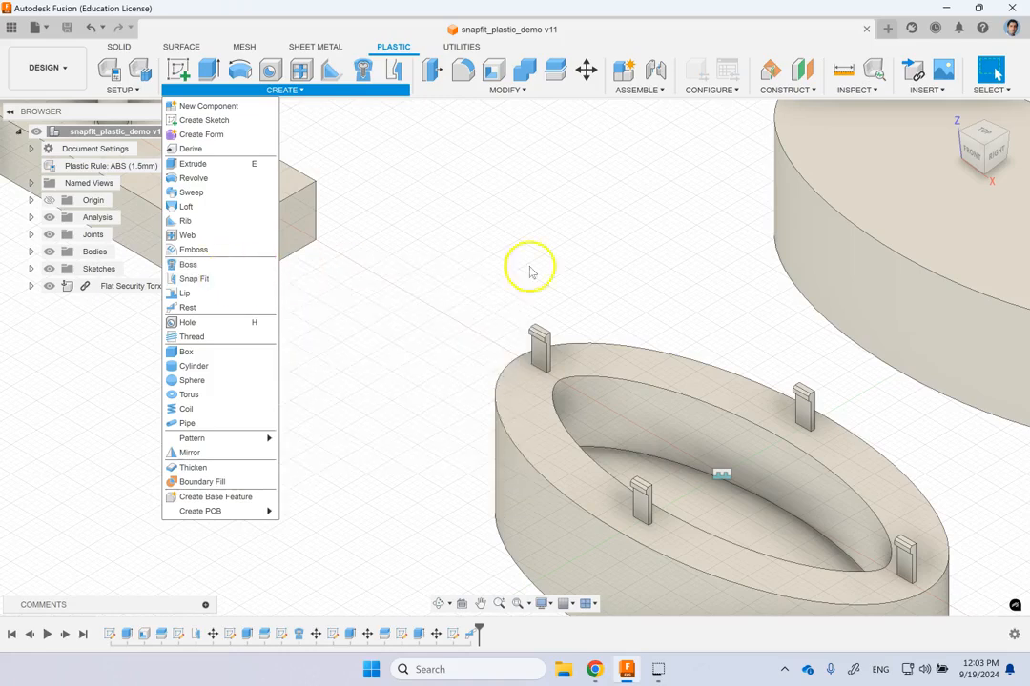
left_click(602, 264)
scroll(667, 400, "down", 5)
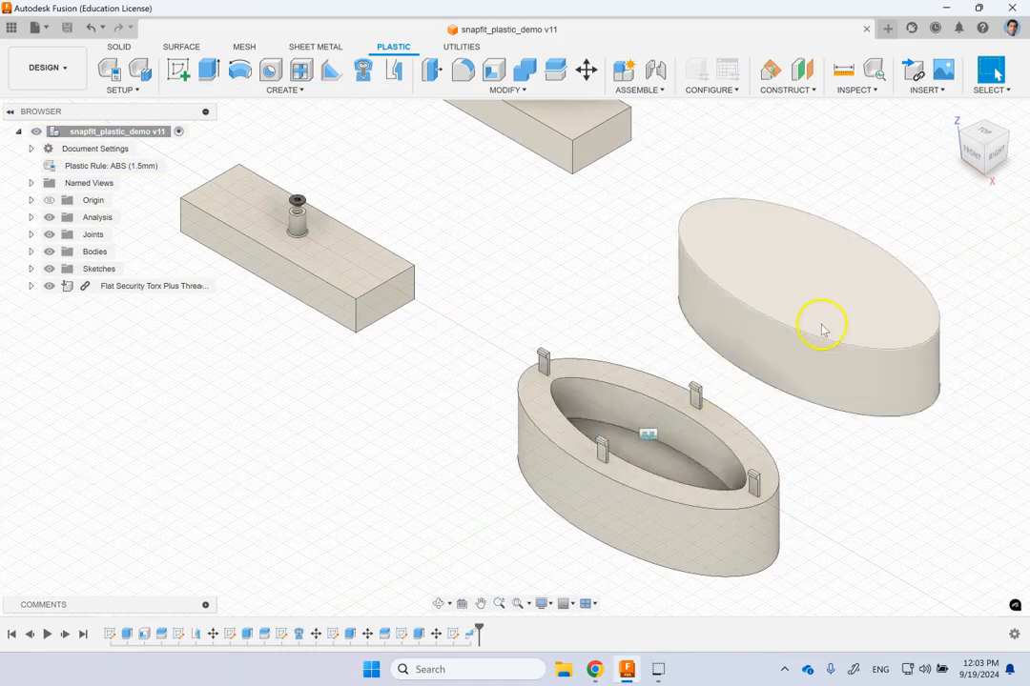
scroll(536, 368, "up", 5)
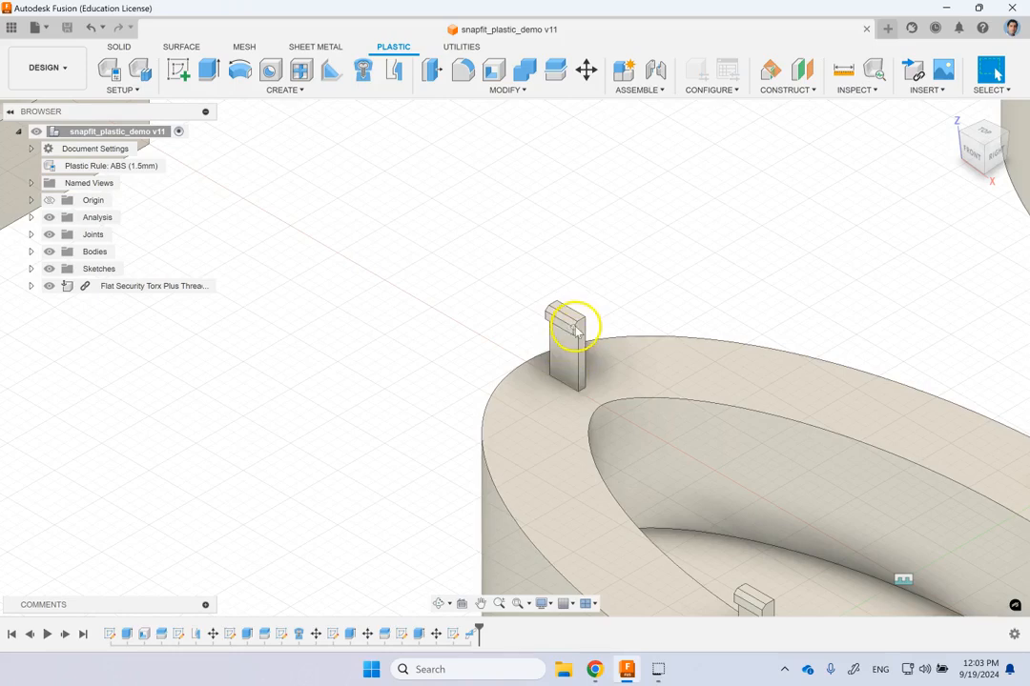
scroll(755, 298, "down", 3)
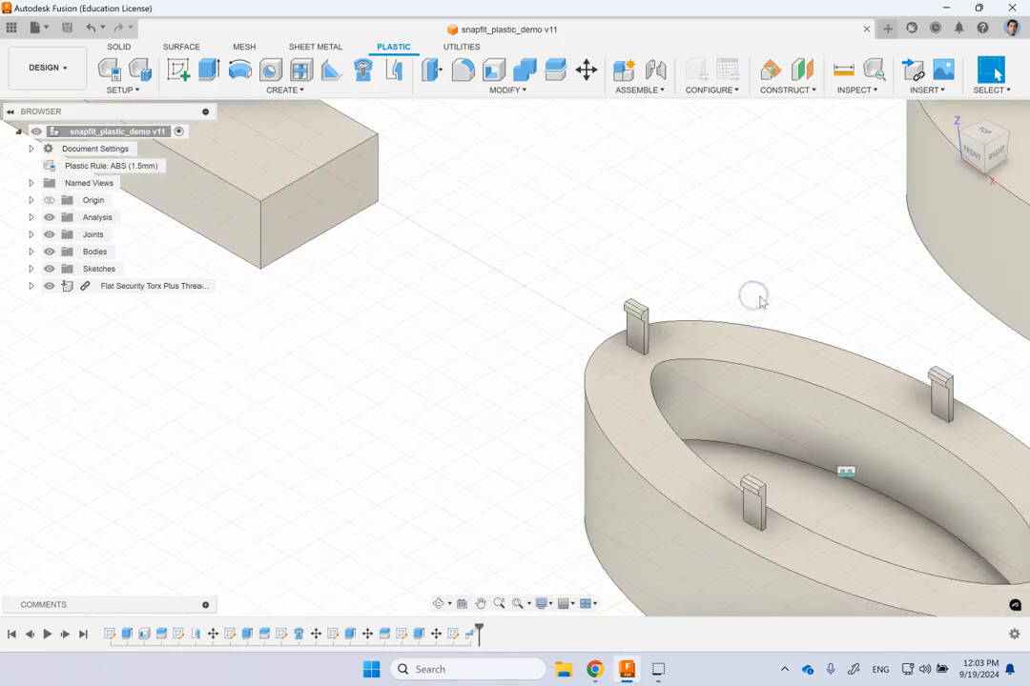
scroll(792, 288, "down", 2)
Step: Display the model as Wireframe with Hidden Edges and inspect the snap-fit hooks and their mating pockets inside the oval lid
middle_click_drag(789, 285, 880, 333, "shift")
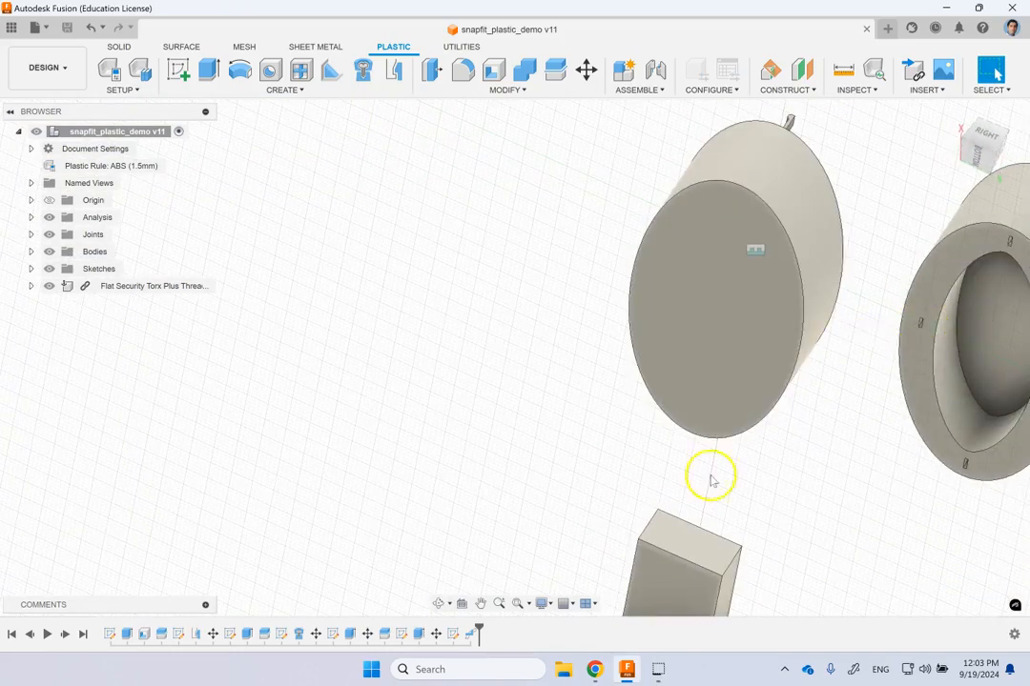
left_click(542, 604)
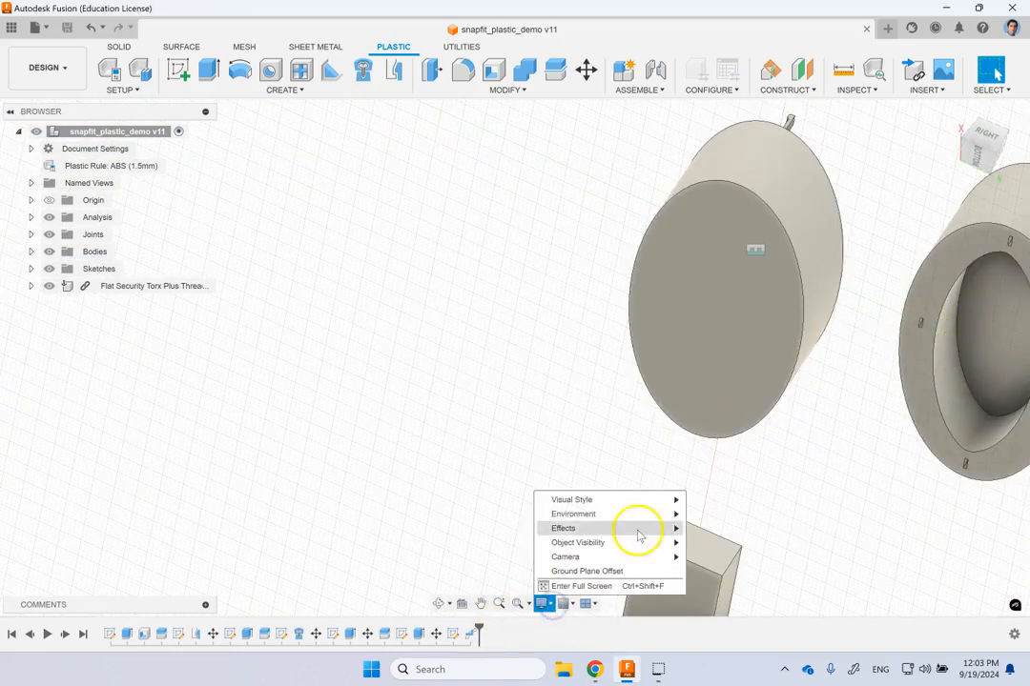
mouse_move(630, 499)
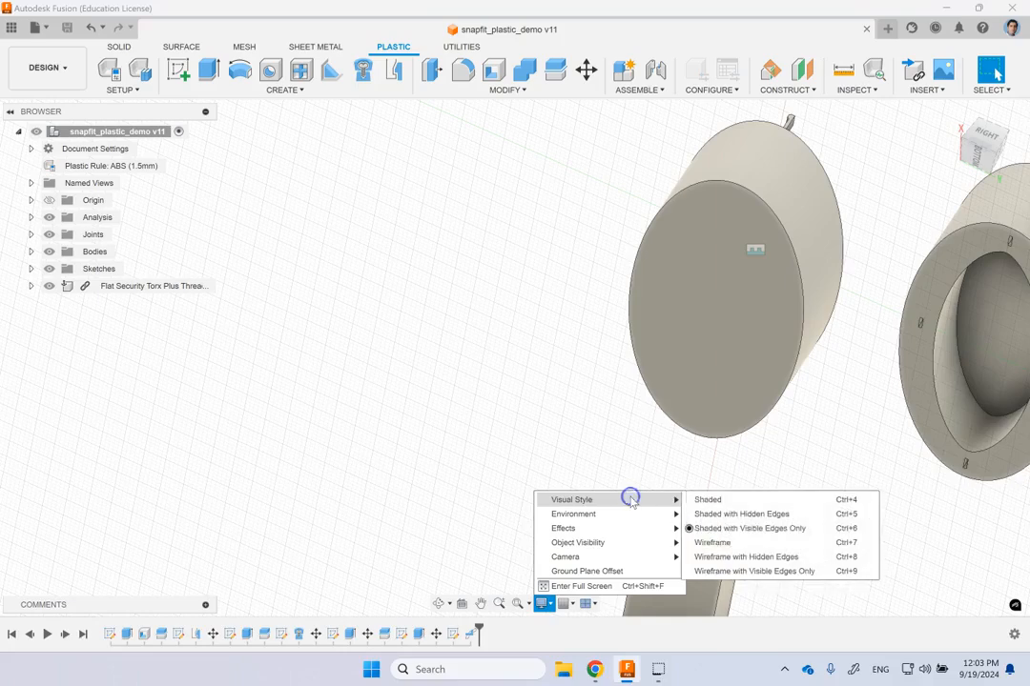
left_click(758, 558)
middle_click_drag(834, 453, 848, 541, "shift")
scroll(984, 359, "up", 2)
scroll(961, 349, "up", 2)
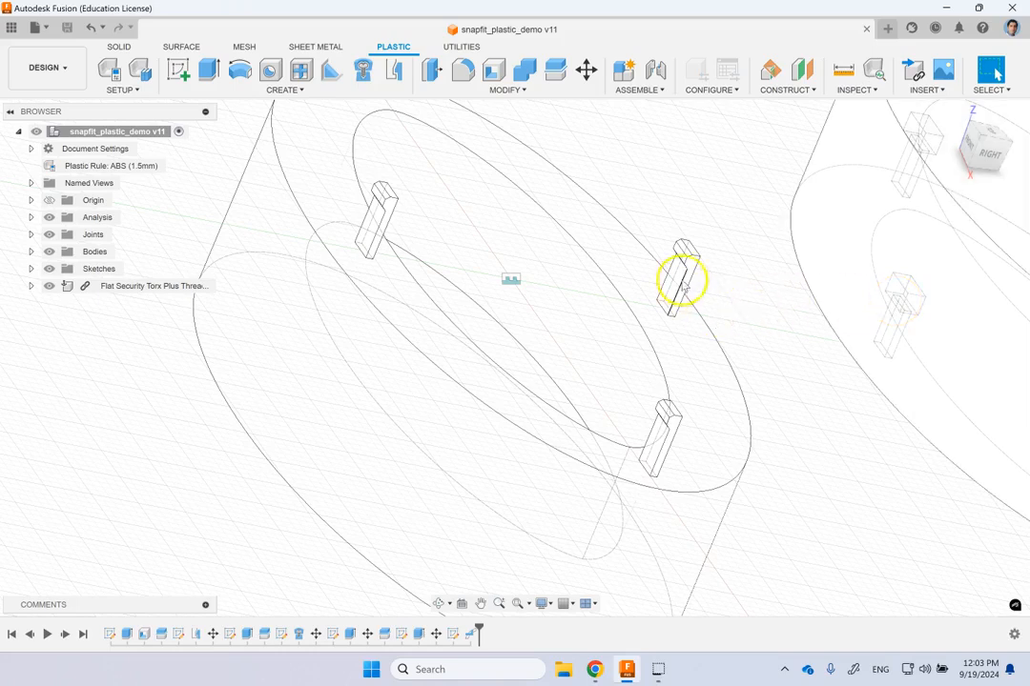
scroll(880, 314, "down", 3)
scroll(882, 312, "down", 2)
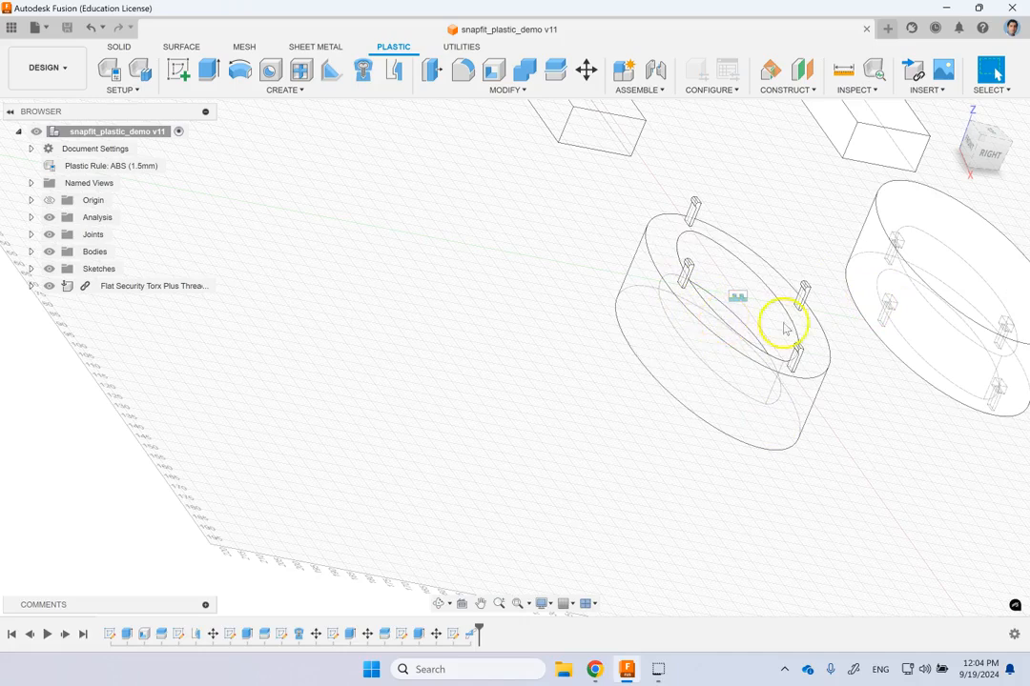
Step: Set the visual style to Shaded with Visible Edges Only and return to the home view
left_click(879, 385)
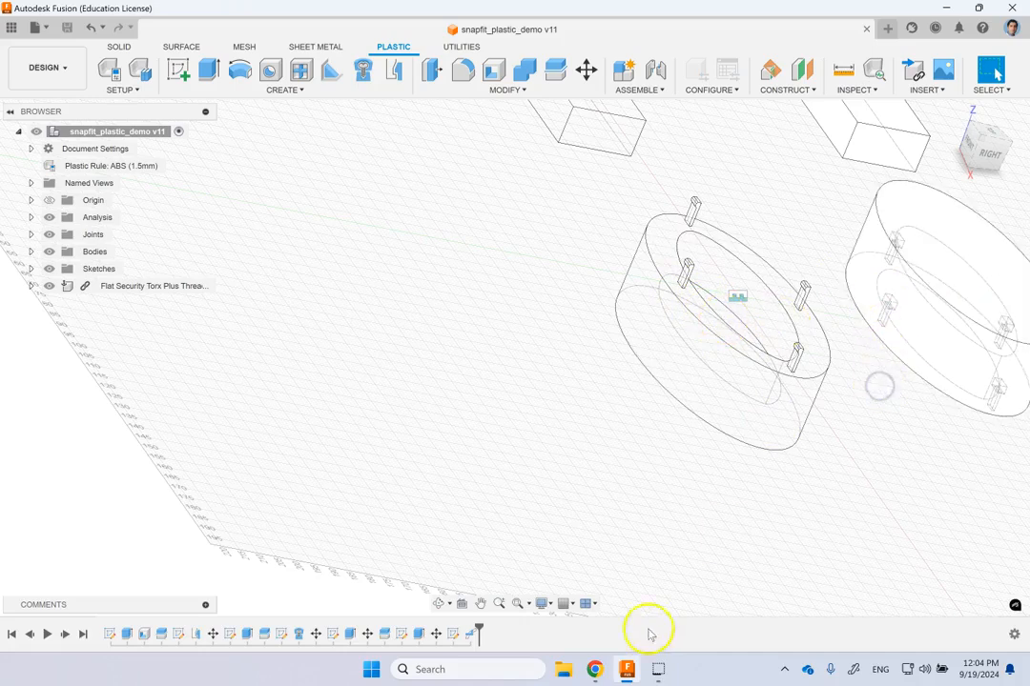
left_click(545, 603)
left_click(589, 500)
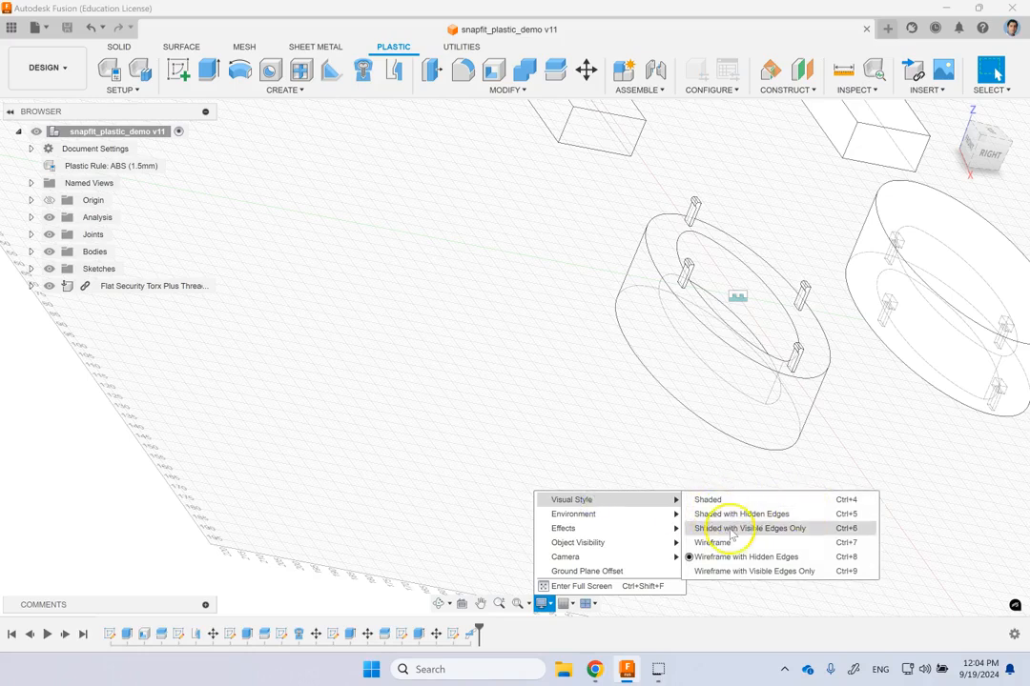
left_click(742, 529)
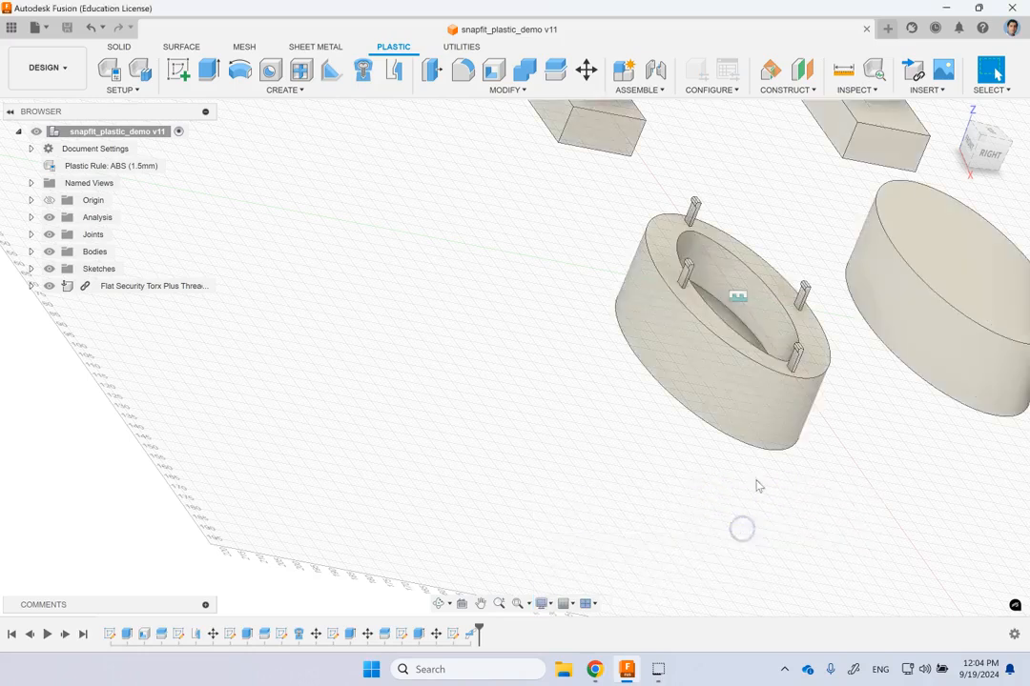
middle_click_drag(920, 421, 892, 416, "shift")
scroll(891, 416, "down", 1)
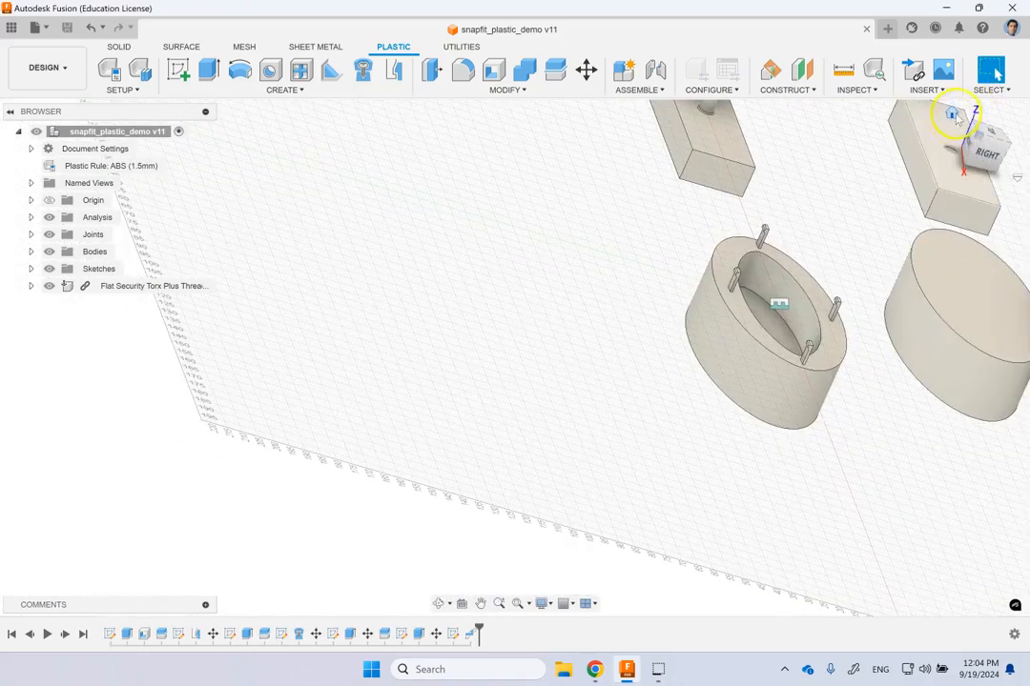
left_click(951, 117)
Step: Examine the boss and the Torx screw above it on the rectangular block
scroll(570, 382, "up", 3)
scroll(272, 317, "up", 1)
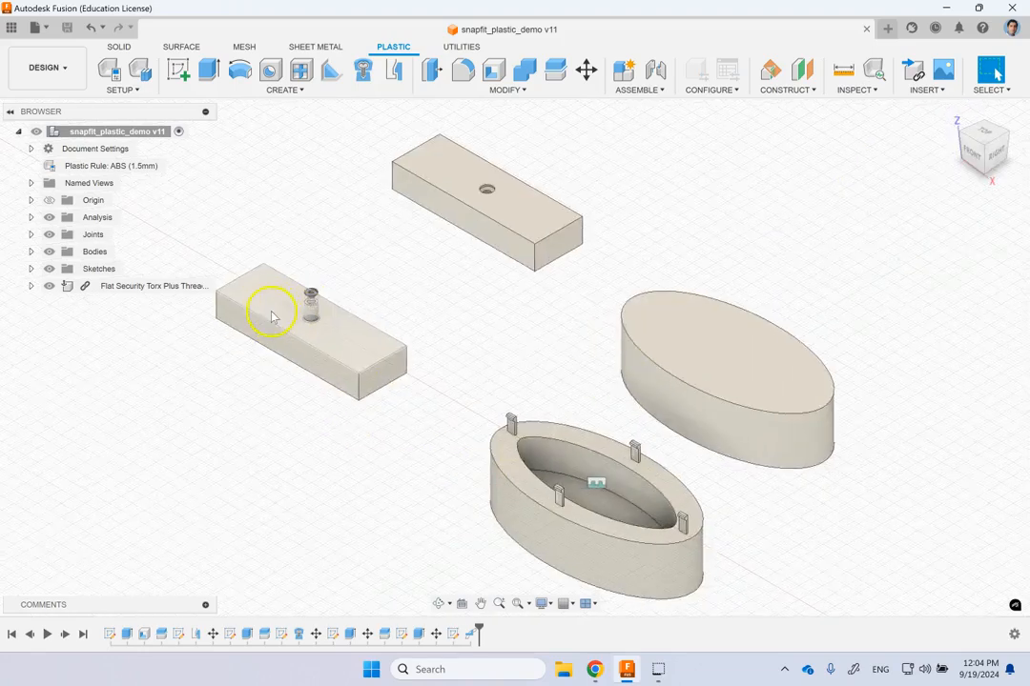
scroll(296, 321, "up", 1)
scroll(230, 248, "up", 1)
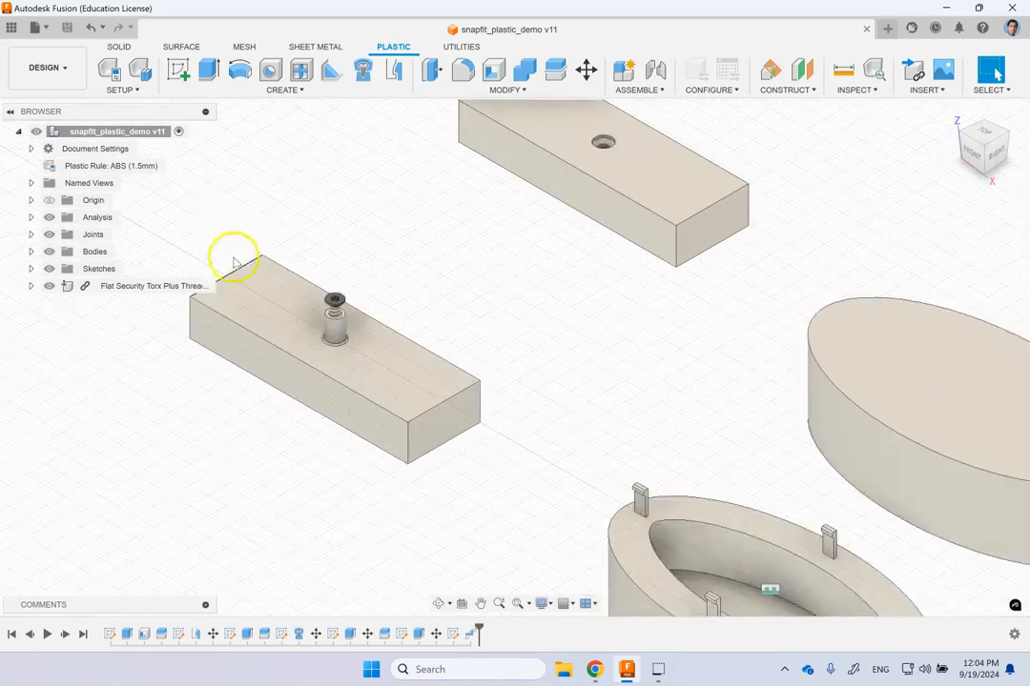
scroll(310, 310, "up", 1)
scroll(384, 324, "up", 1)
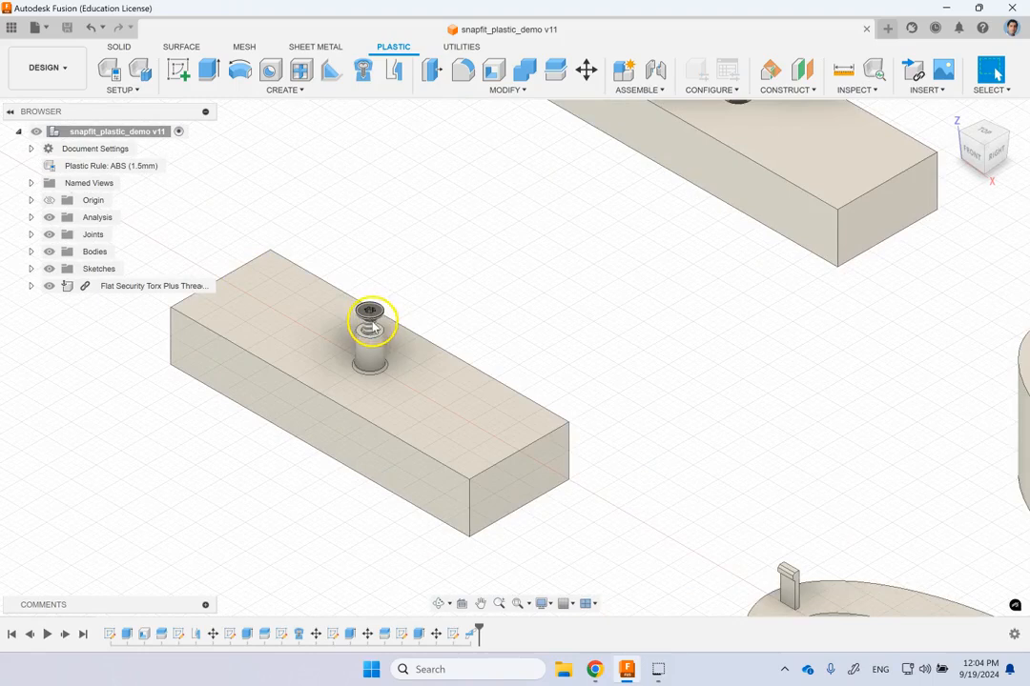
scroll(372, 326, "up", 2)
scroll(367, 327, "down", 4)
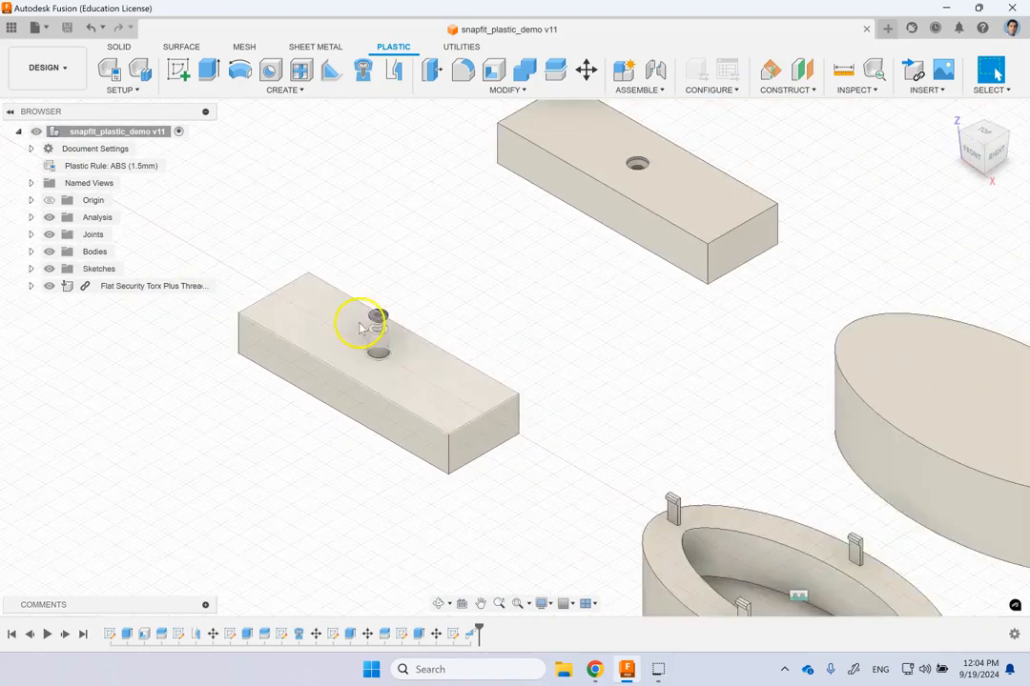
scroll(362, 327, "up", 1)
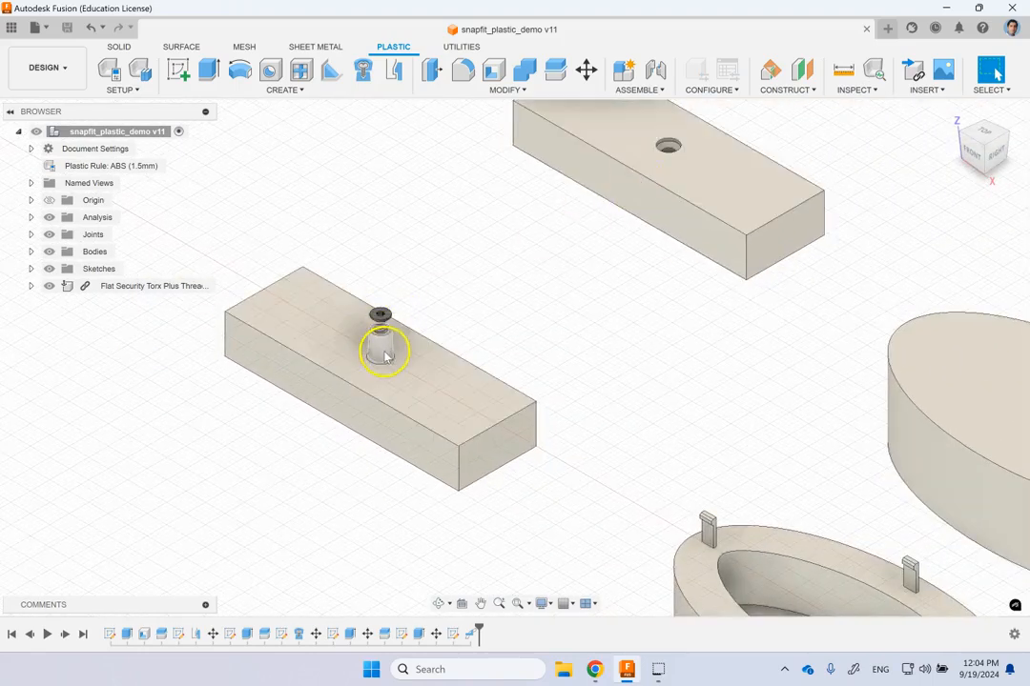
middle_click_drag(497, 314, 526, 302, "shift")
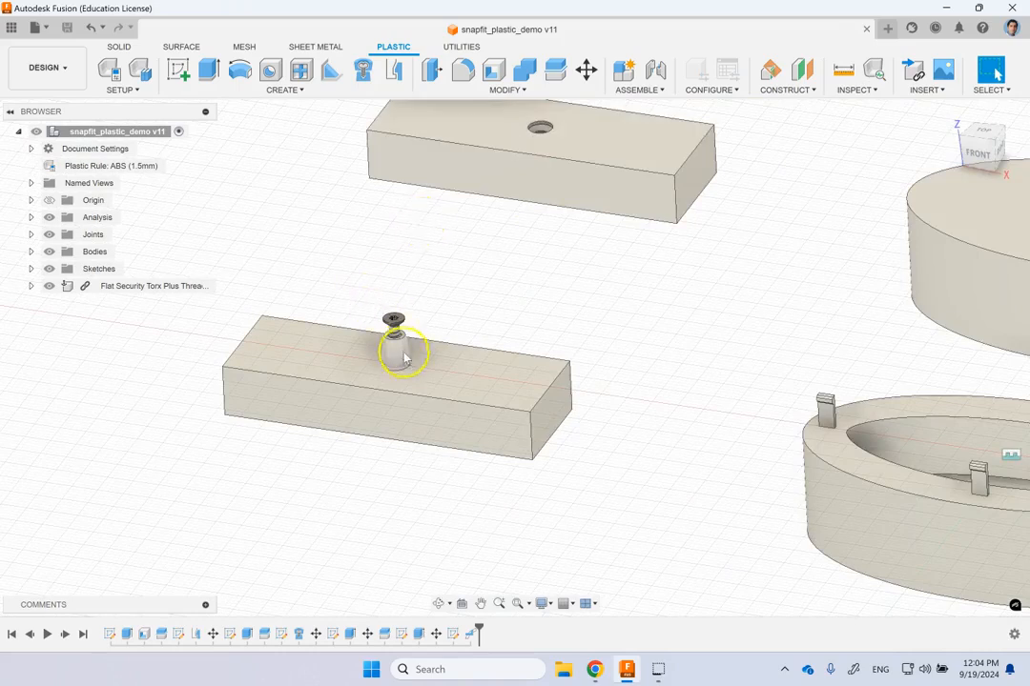
scroll(403, 358, "up", 2)
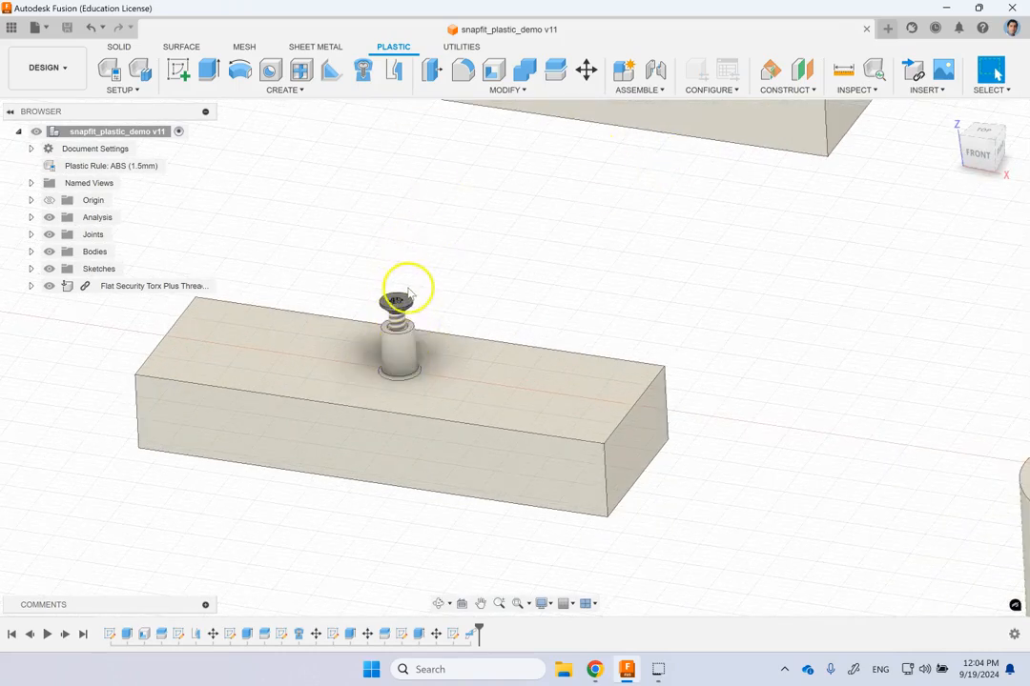
Step: Inspect the screw hole in the mating rectangular block and compare it with the boss block
scroll(525, 207, "down", 3)
scroll(510, 138, "up", 3)
scroll(531, 136, "up", 2)
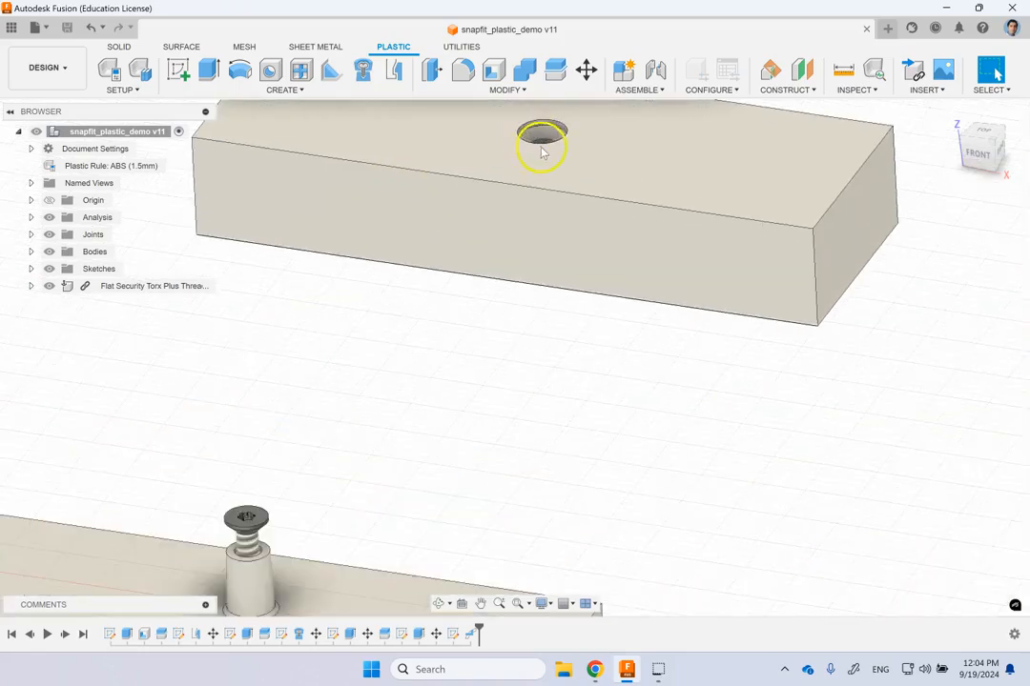
scroll(539, 143, "up", 3)
scroll(539, 151, "up", 1)
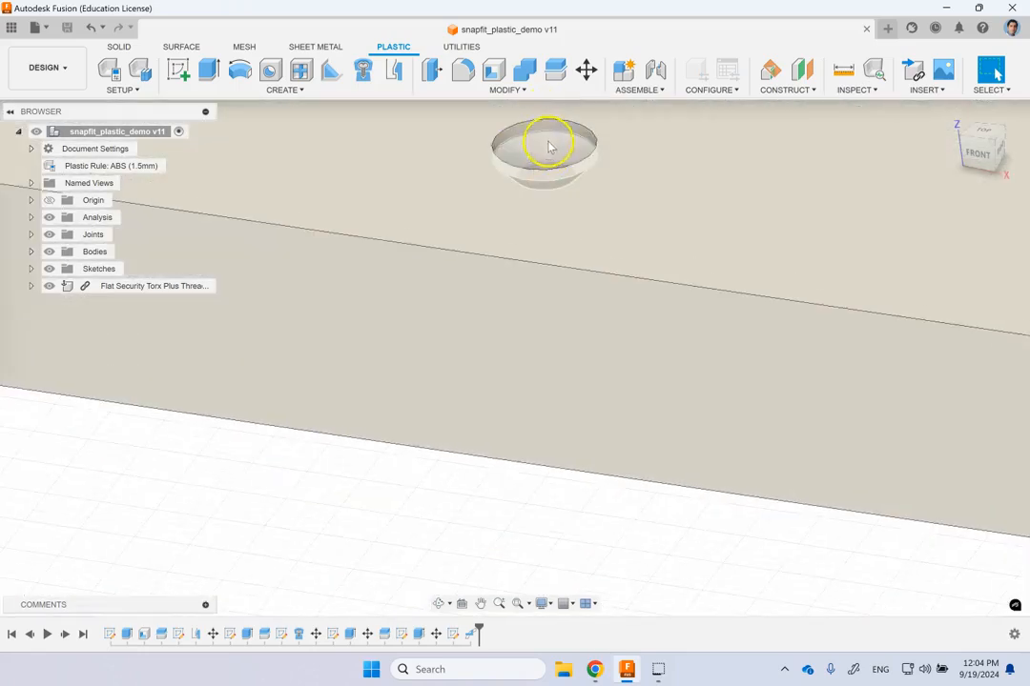
scroll(536, 162, "down", 5)
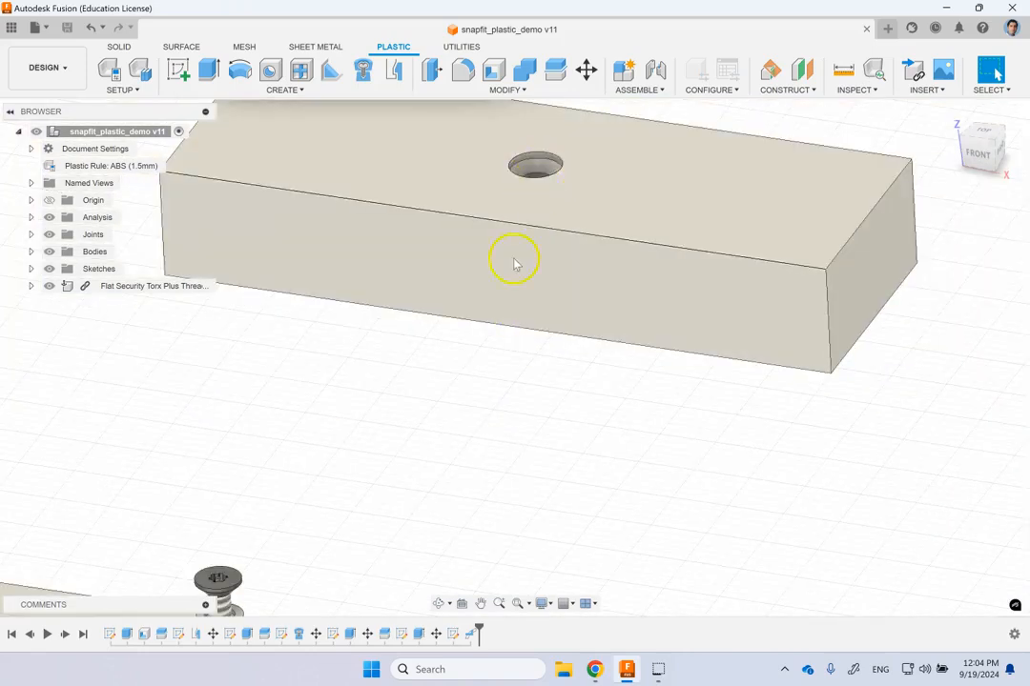
scroll(514, 249, "down", 3)
scroll(382, 454, "up", 2)
mouse_move(459, 437)
middle_mouse_down("shift")
mouse_move(464, 335)
mouse_move(466, 391)
mouse_move(431, 412)
mouse_move(457, 434)
middle_mouse_up("shift")
scroll(549, 396, "down", 3)
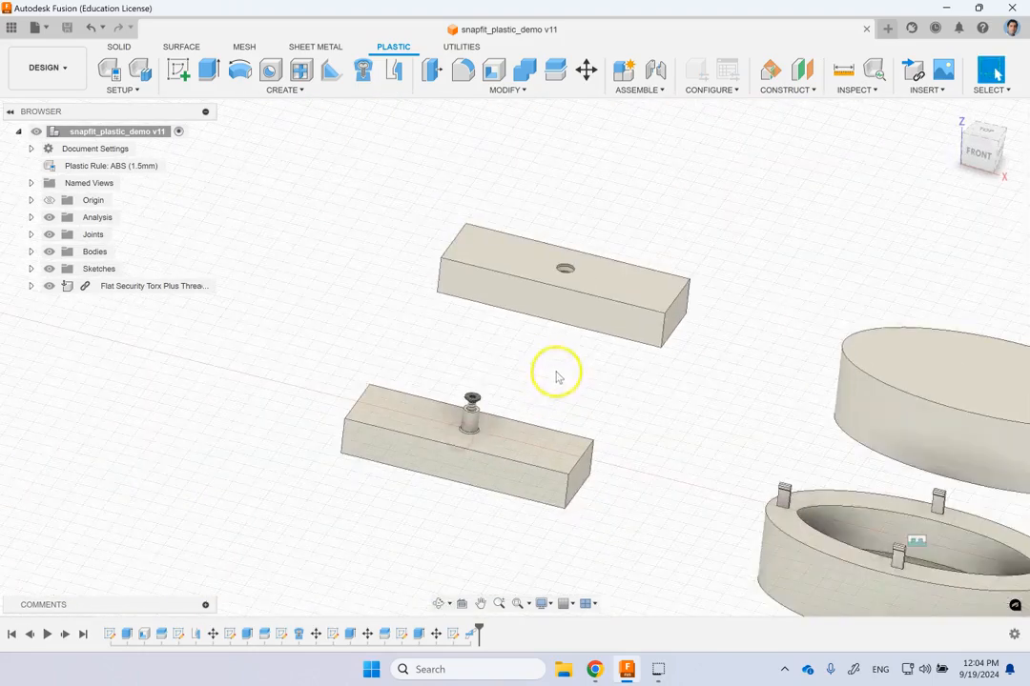
Step: Create a new design and switch to the plastic design tools
scroll(672, 406, "down", 3)
scroll(857, 498, "up", 5)
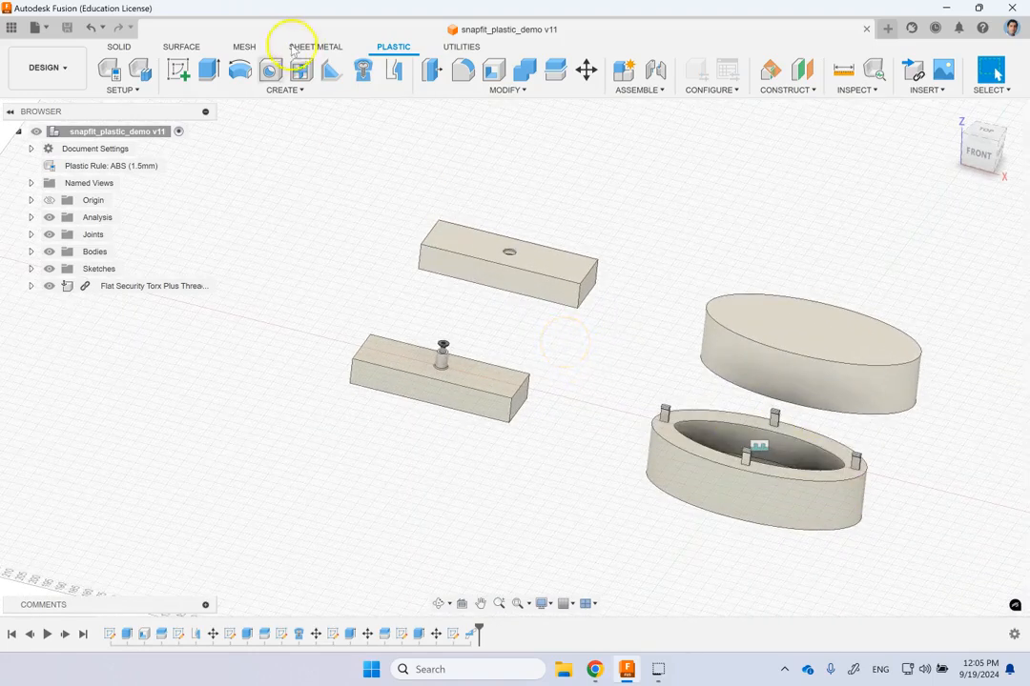
left_click(38, 26)
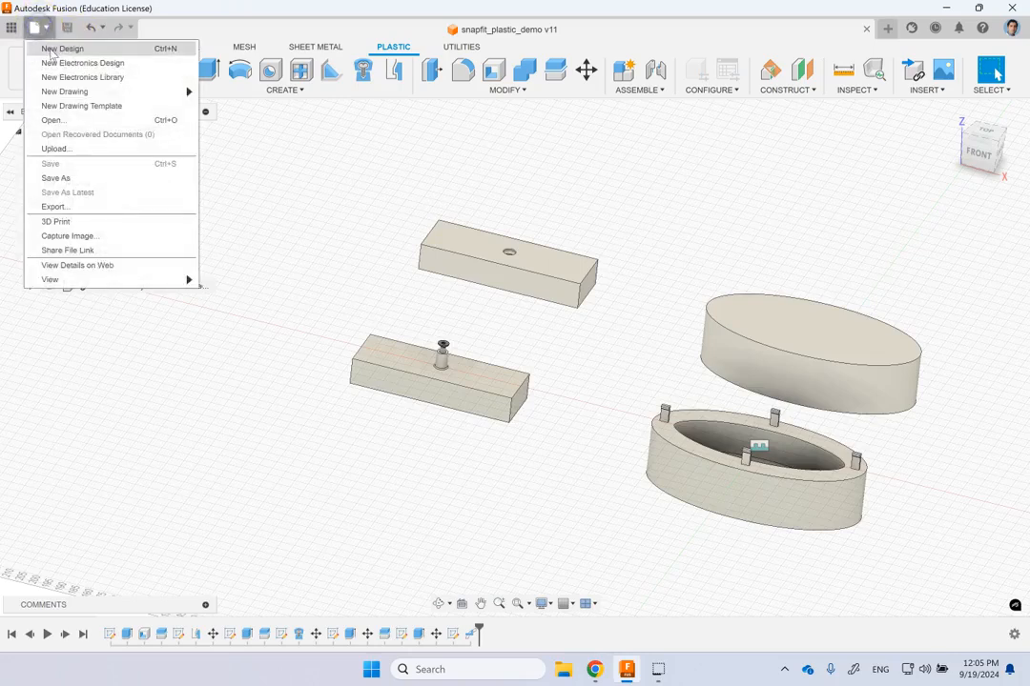
left_click(57, 49)
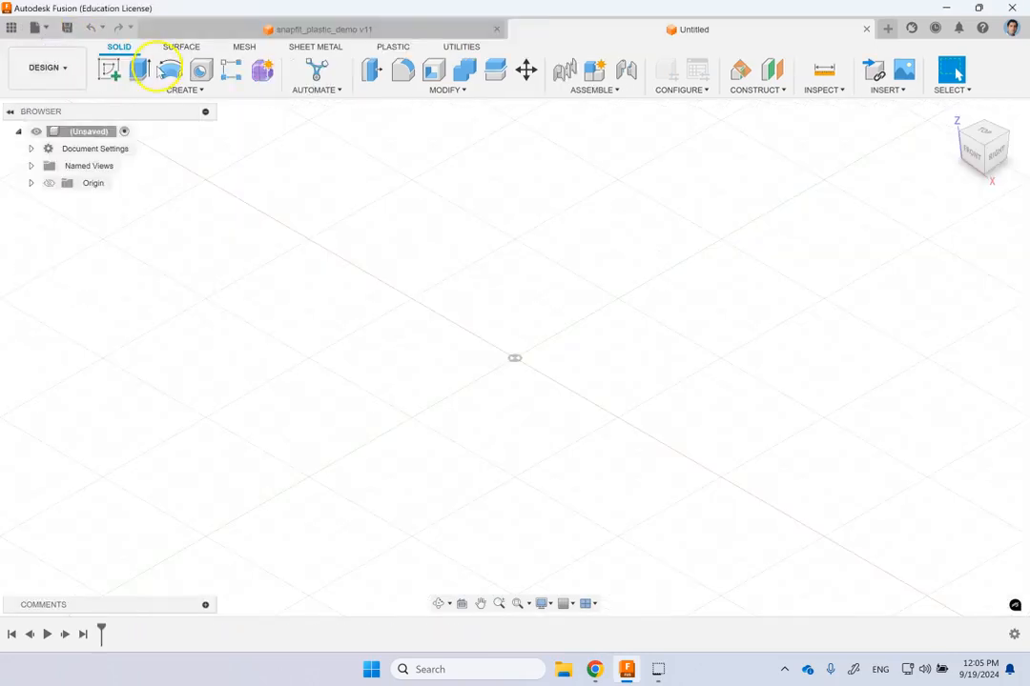
left_click(390, 48)
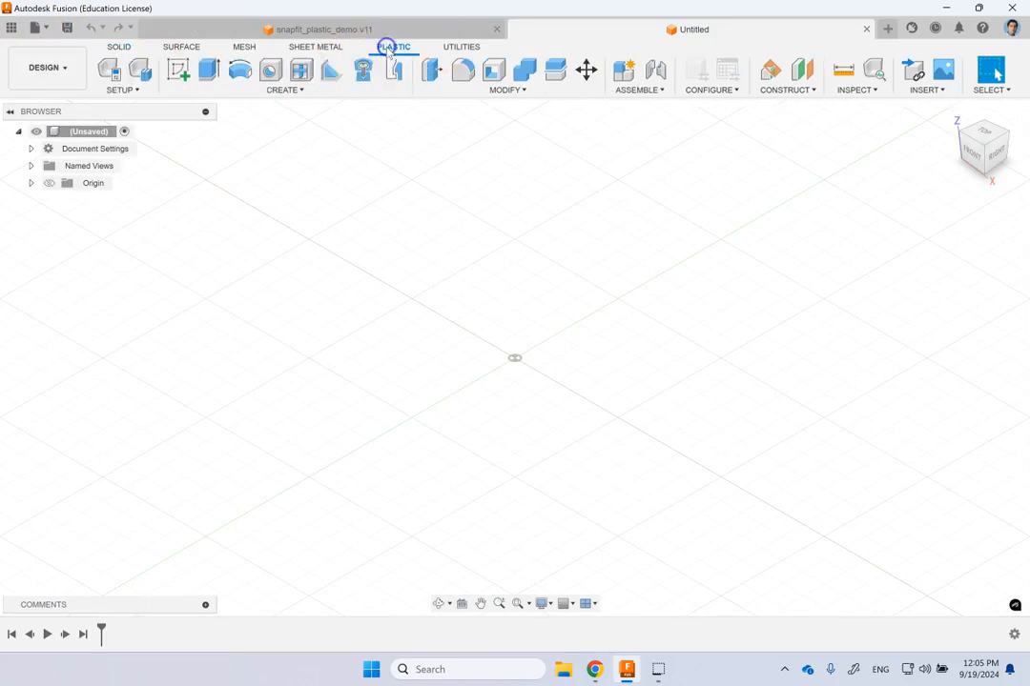
left_click(123, 89)
left_click(126, 106)
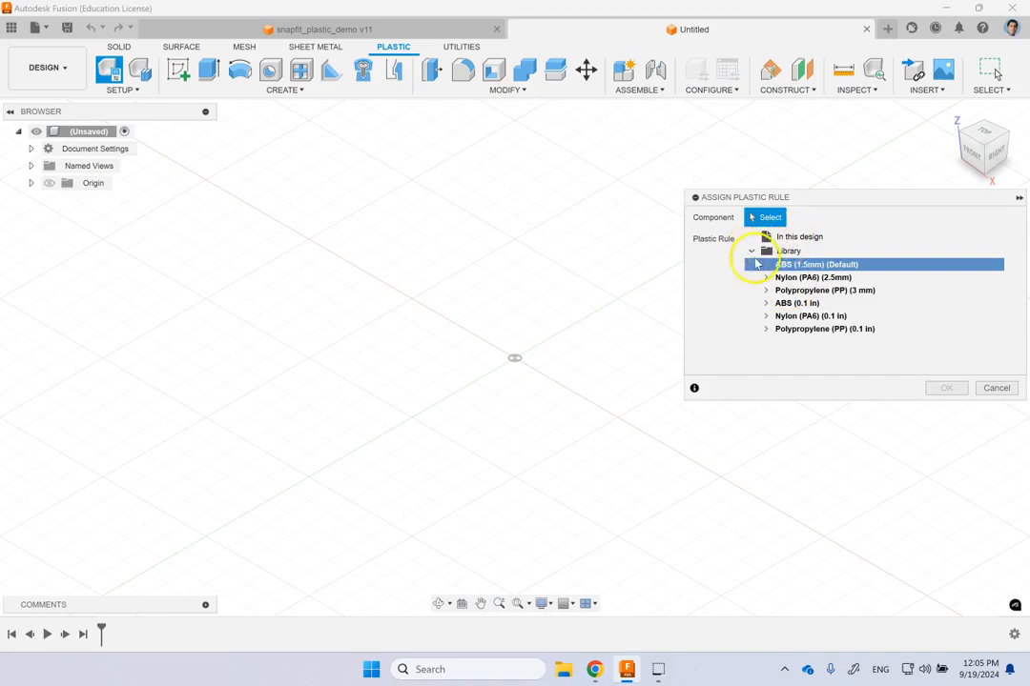
left_click(751, 253)
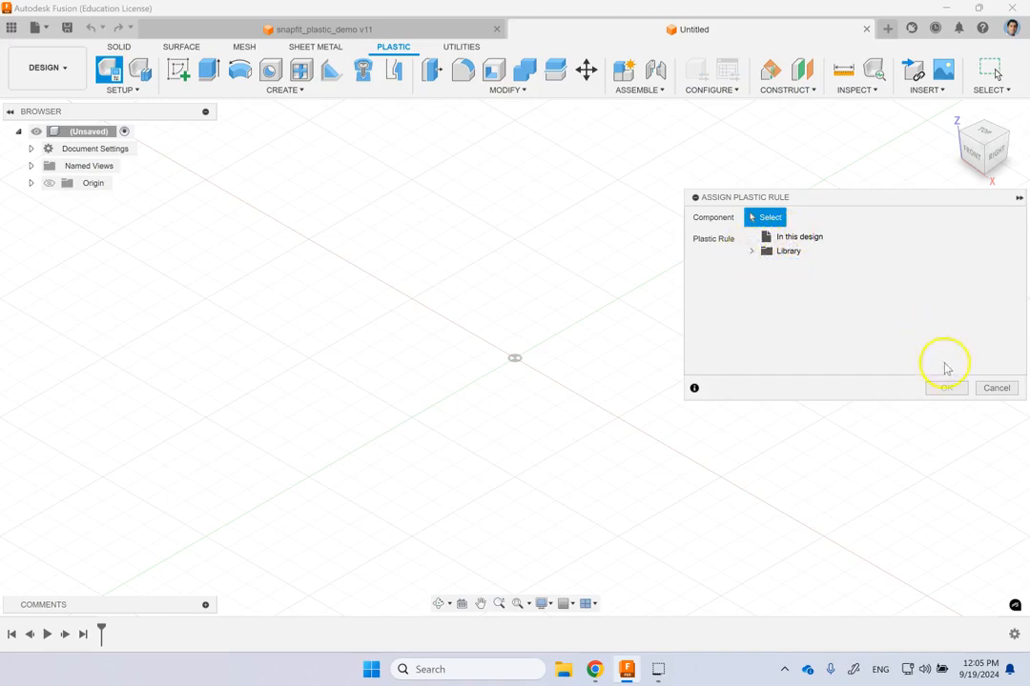
left_click(988, 388)
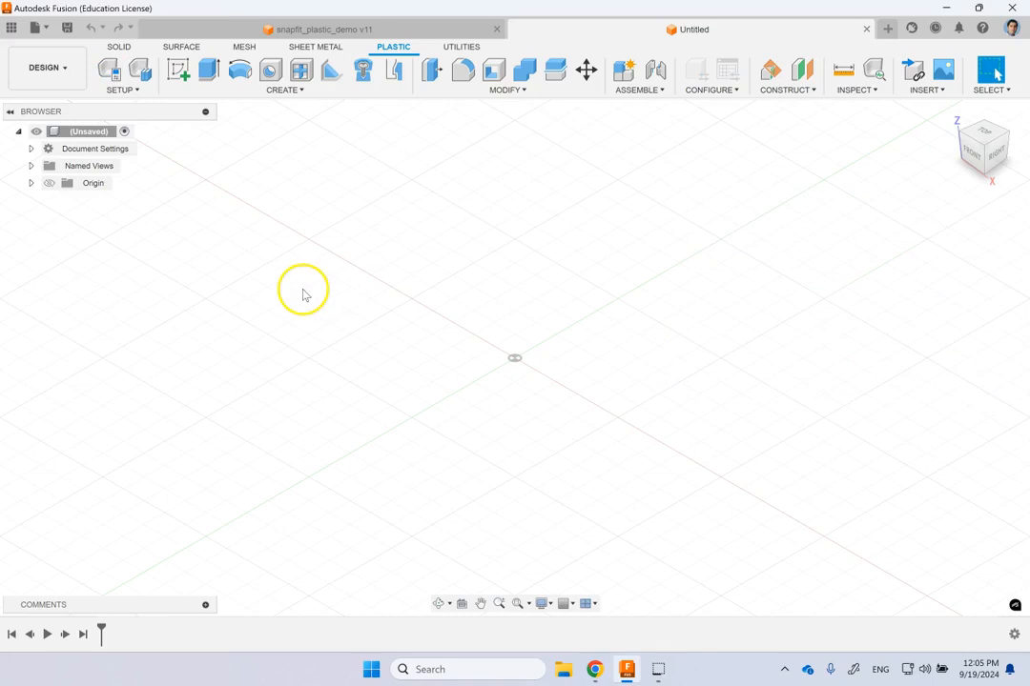
Step: Sketch an ellipse centred on the origin of the XY plane, about 120 mm long and 60 mm wide
left_click(178, 69)
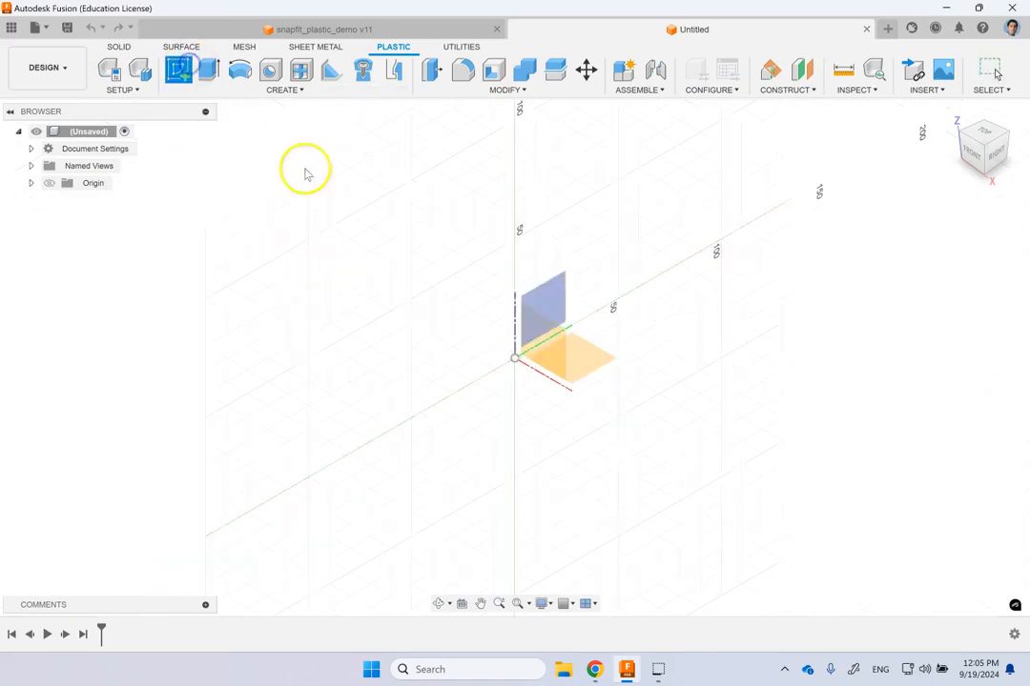
left_click(575, 367)
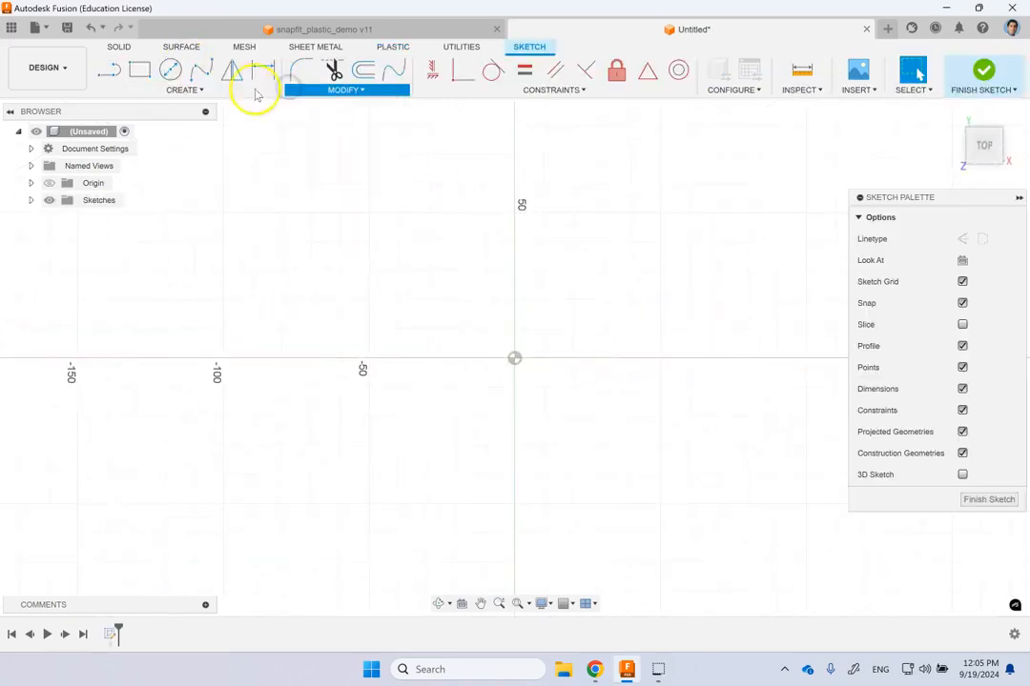
left_click(195, 89)
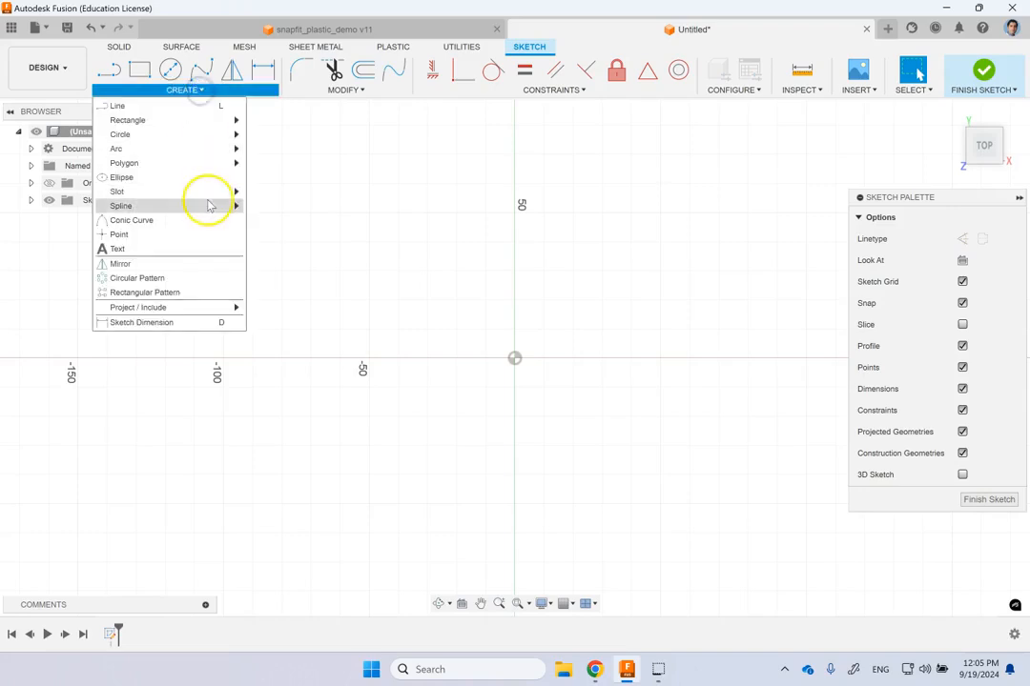
left_click(177, 178)
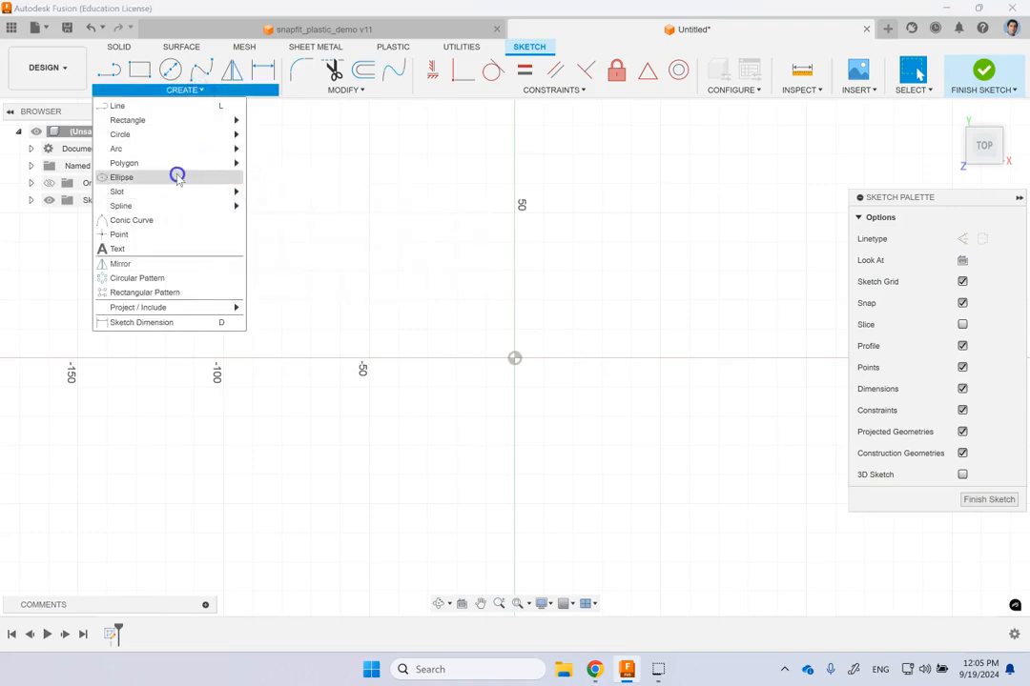
left_click(515, 357)
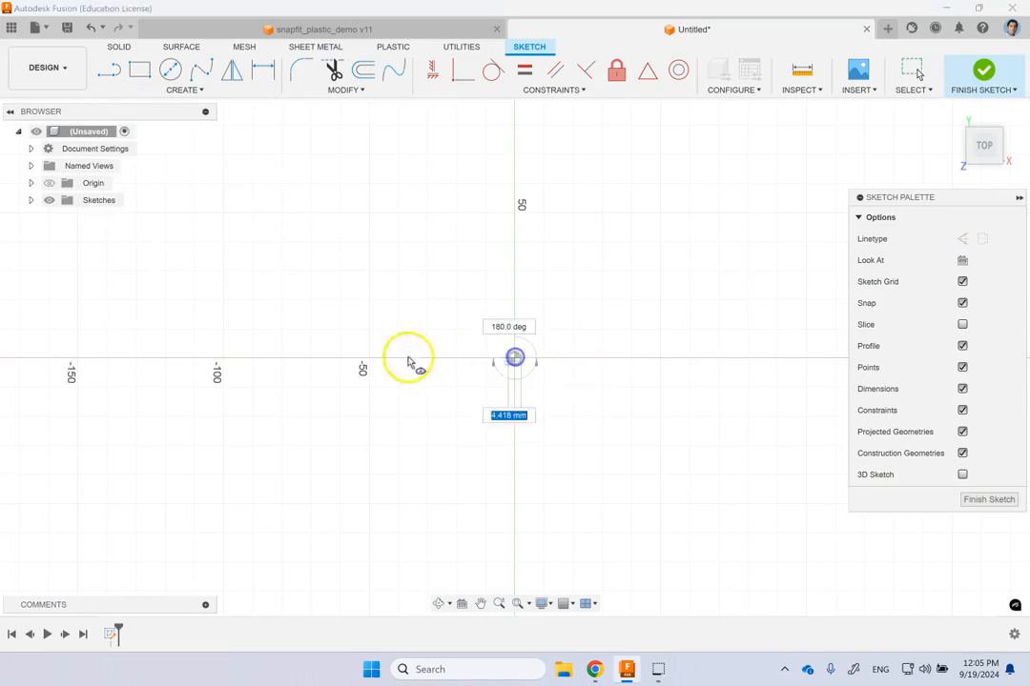
left_click(362, 359)
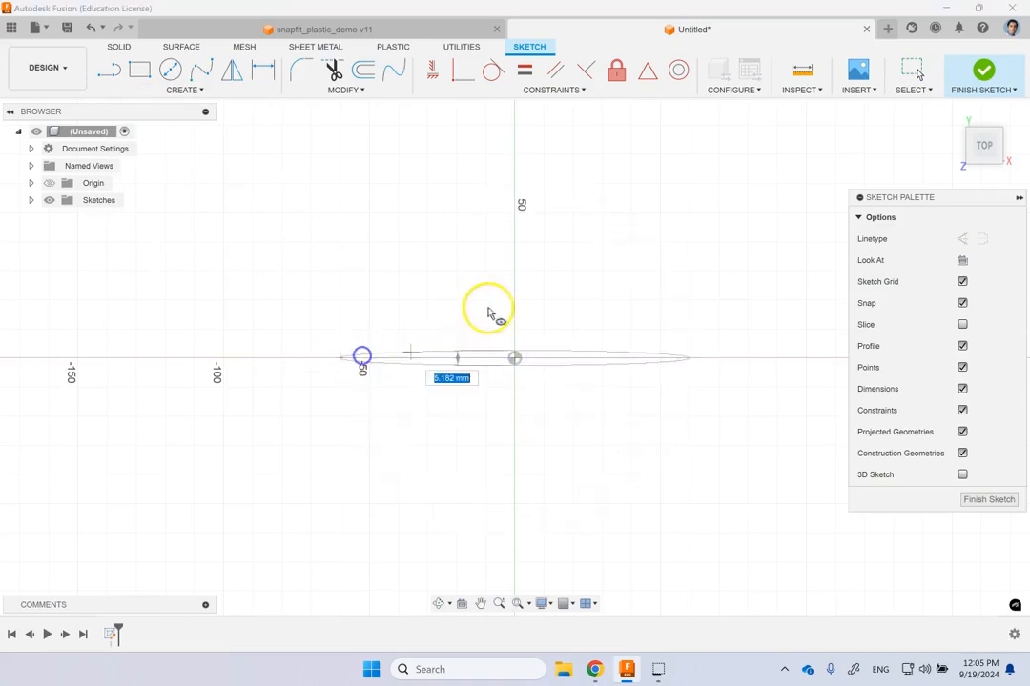
left_click(515, 271)
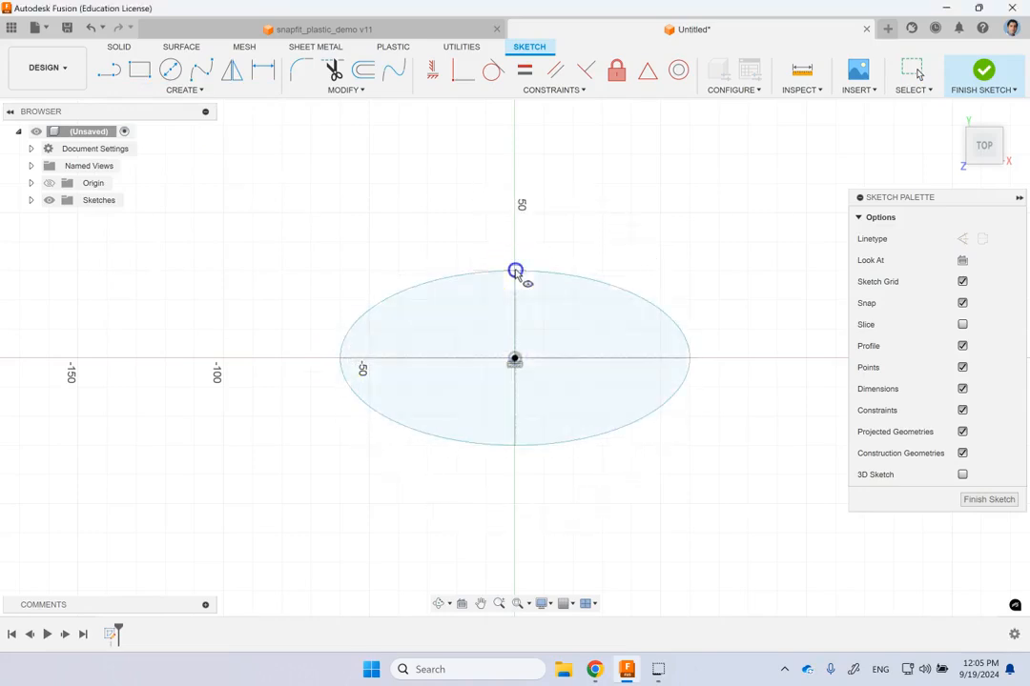
Step: Offset the ellipse outward by 10 mm and finish the sketch
left_click(363, 70)
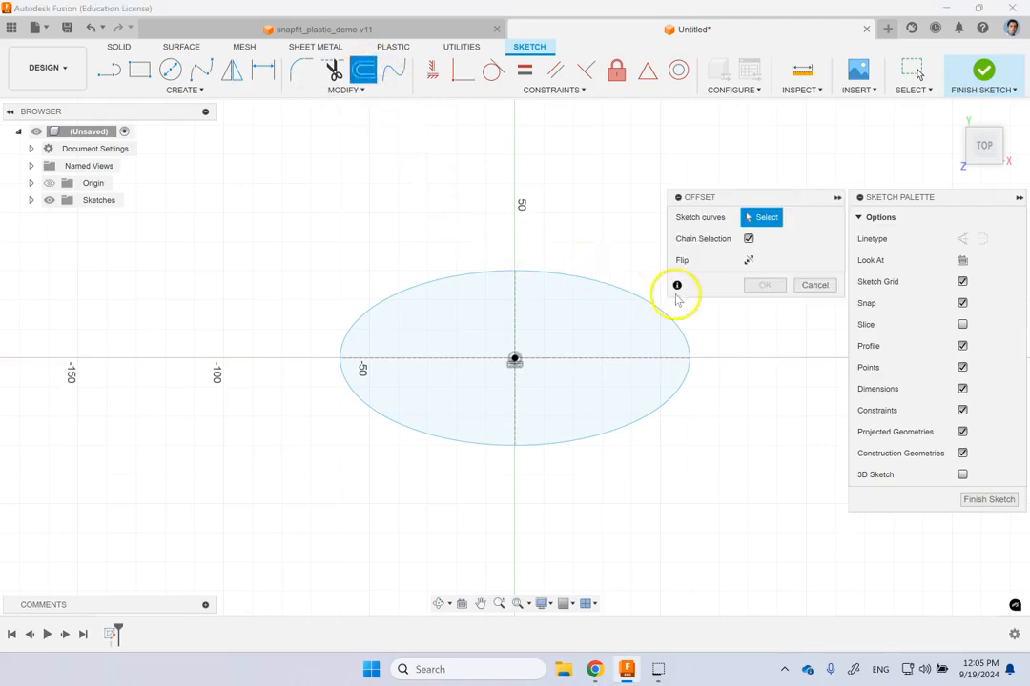
left_click(625, 289)
double_click(799, 261)
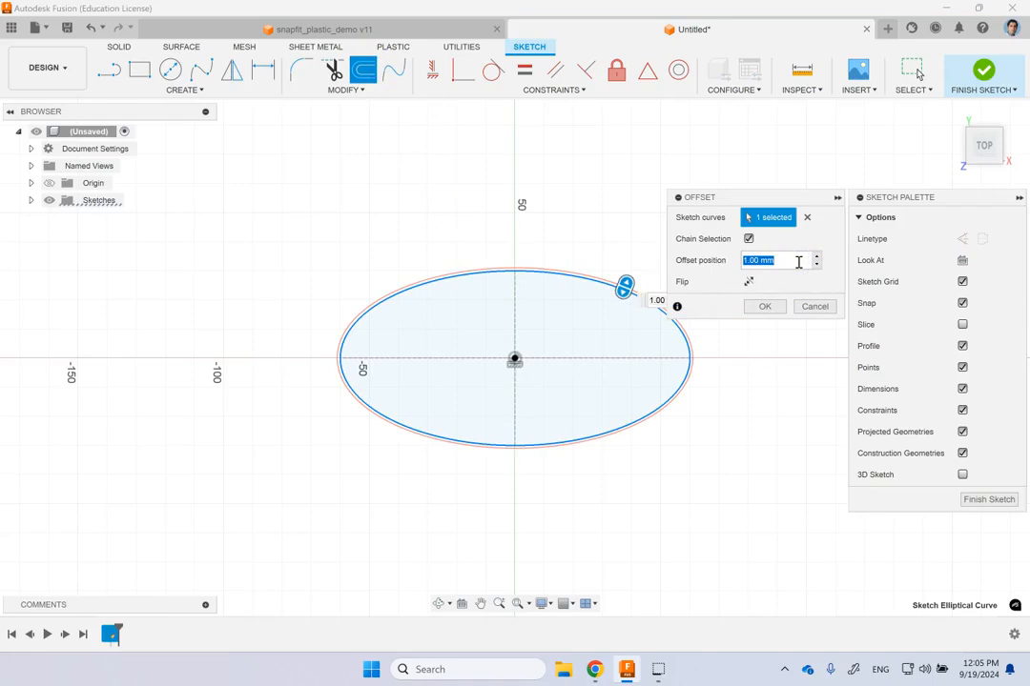
type("6")
left_click(784, 280)
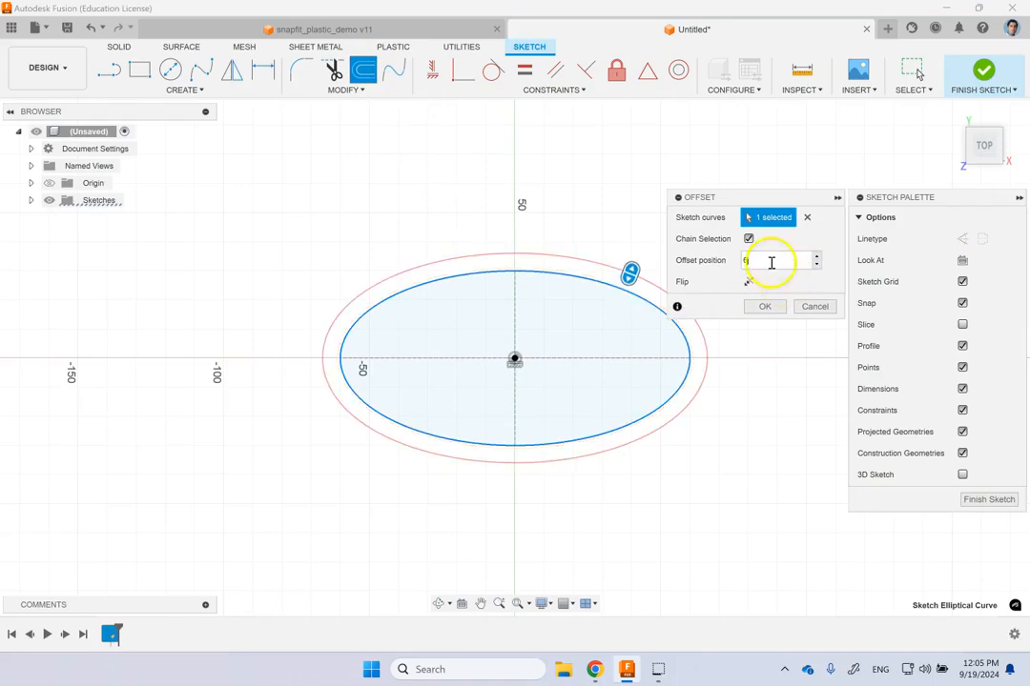
double_click(771, 262)
type("10")
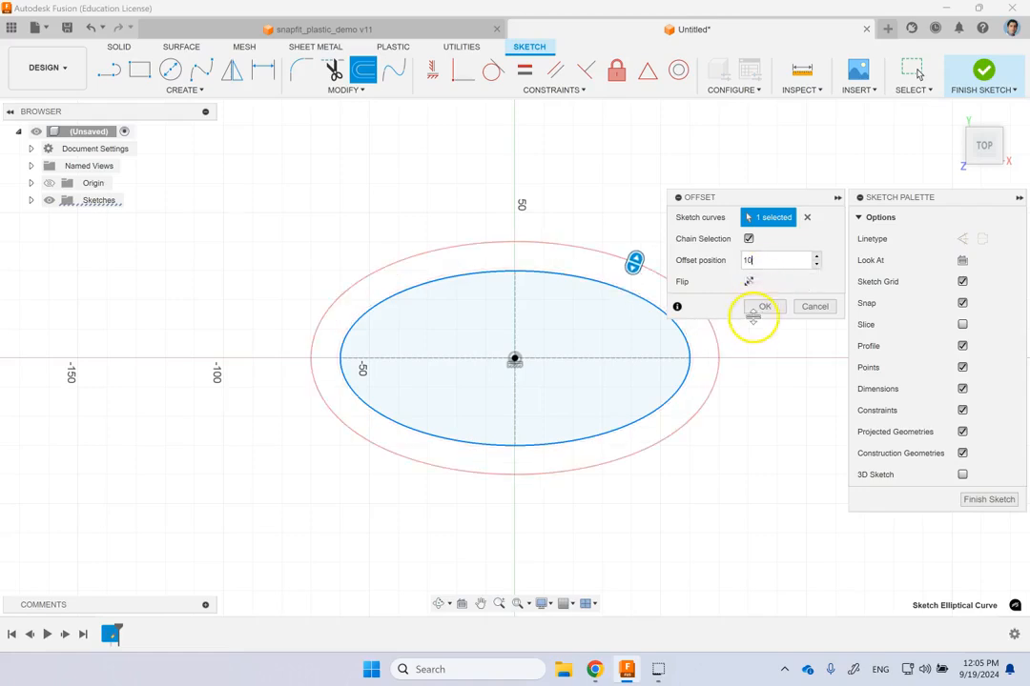
left_click(763, 306)
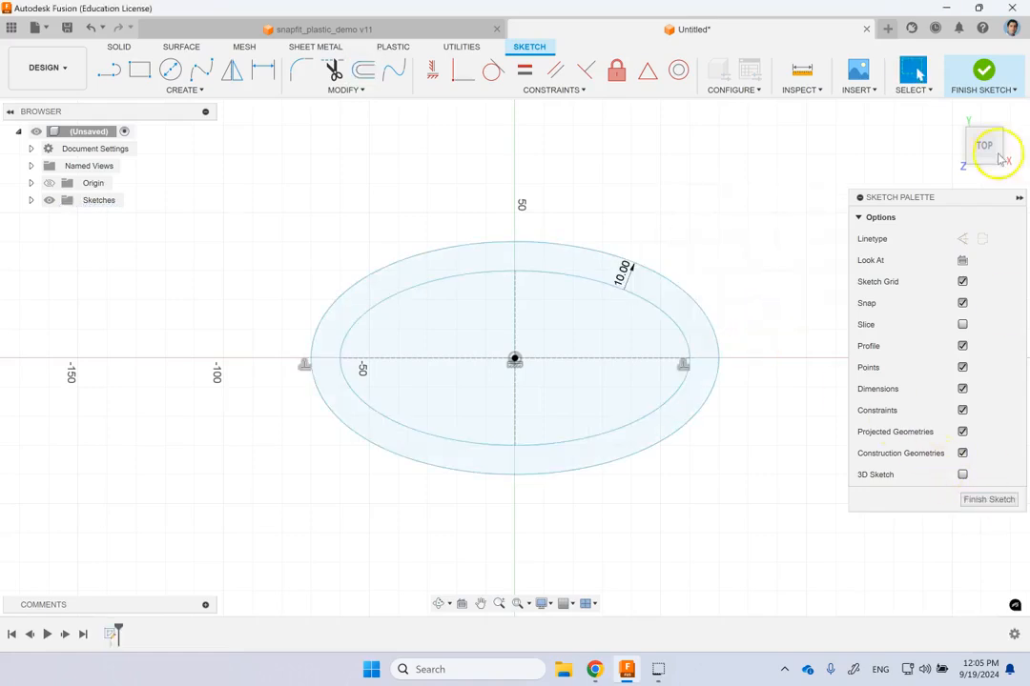
left_click(976, 75)
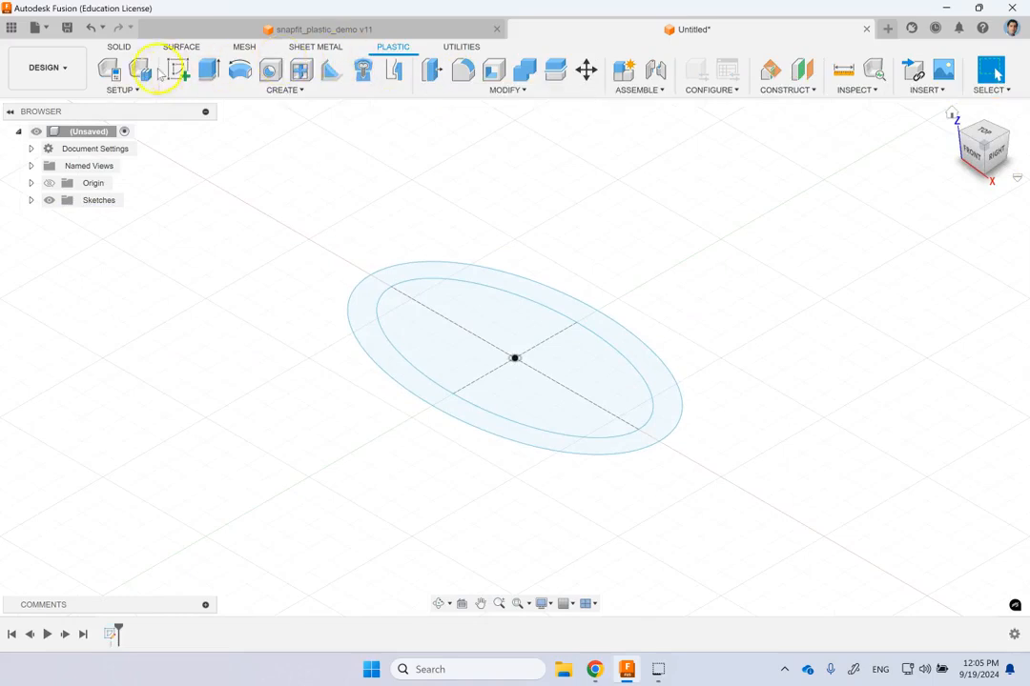
Step: Extrude the ring between the two ellipses symmetrically as a new body, 40 mm to each side of the sketch plane
left_click(208, 73)
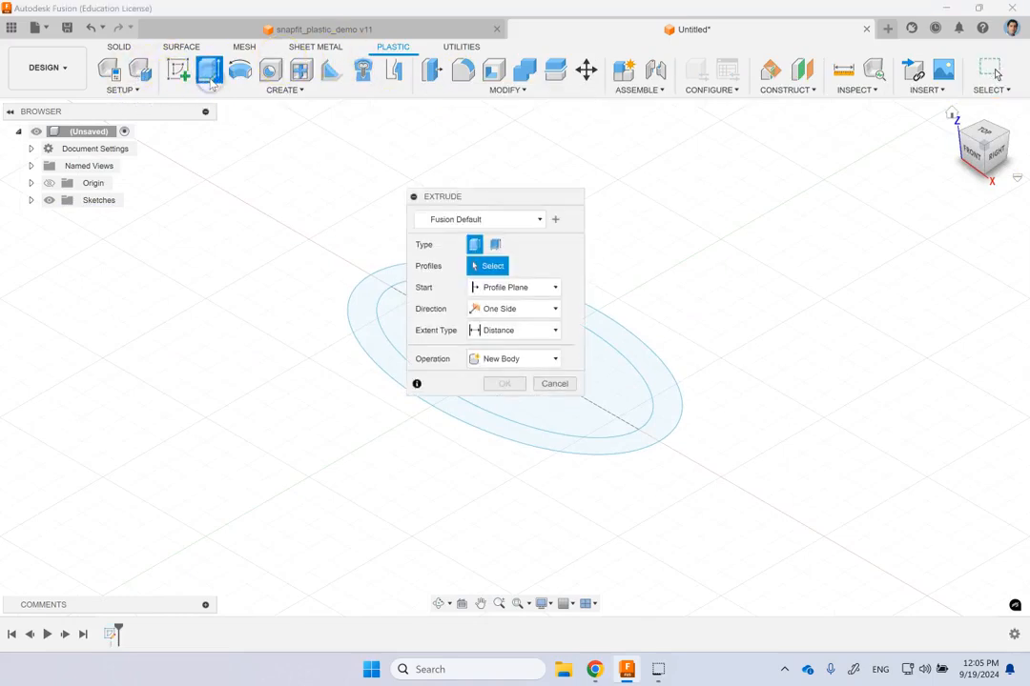
left_click(527, 309)
left_click(515, 354)
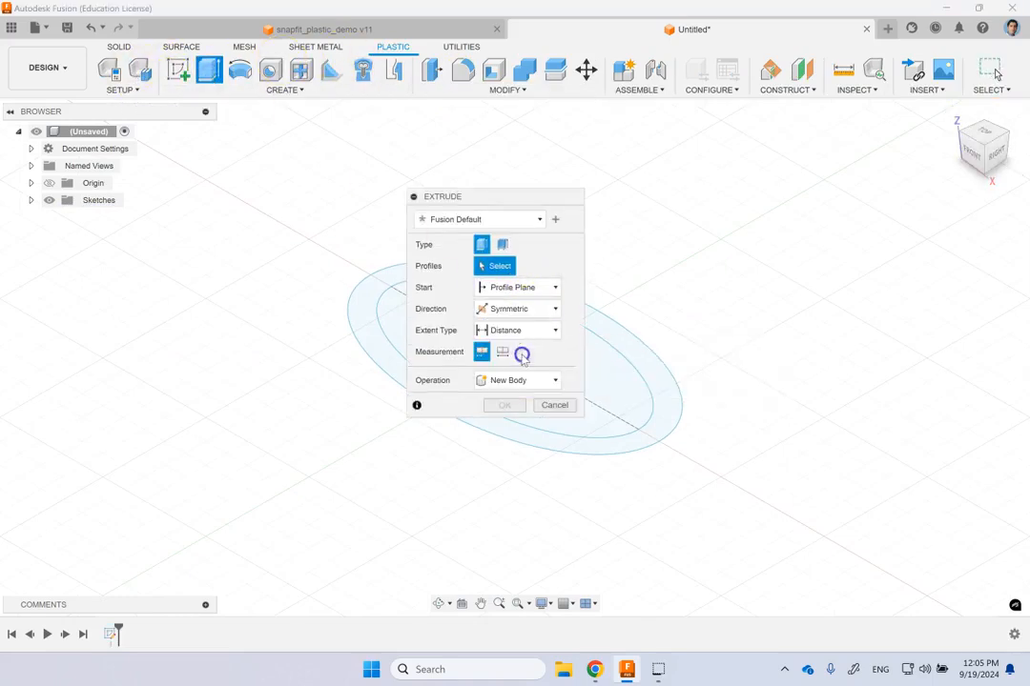
left_click_drag(482, 199, 206, 170)
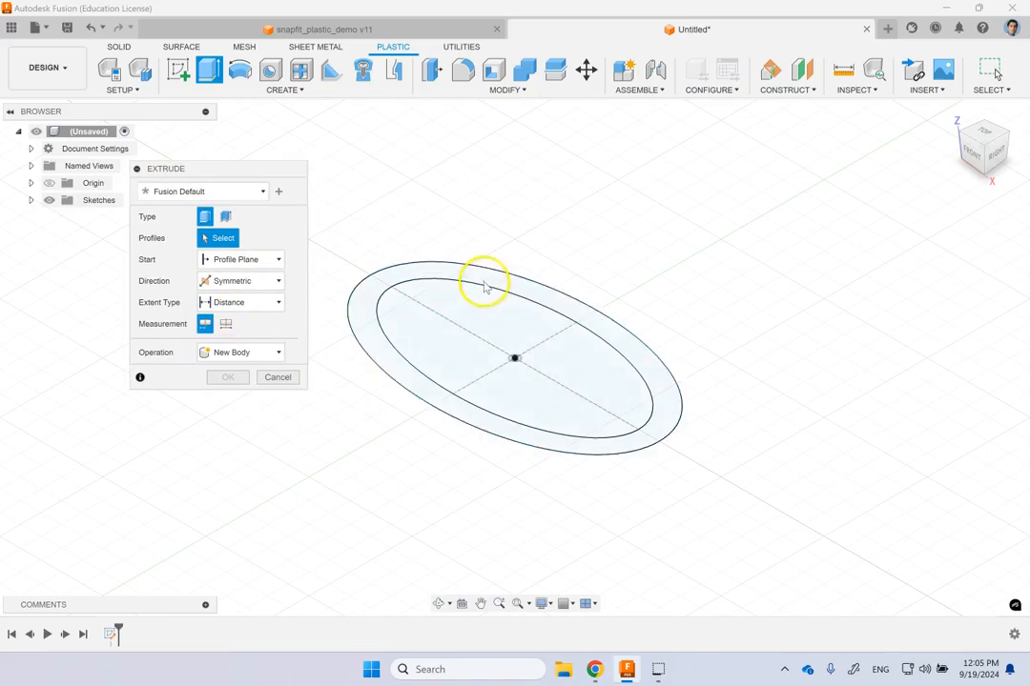
left_click(484, 282)
left_click_drag(452, 382, 455, 291)
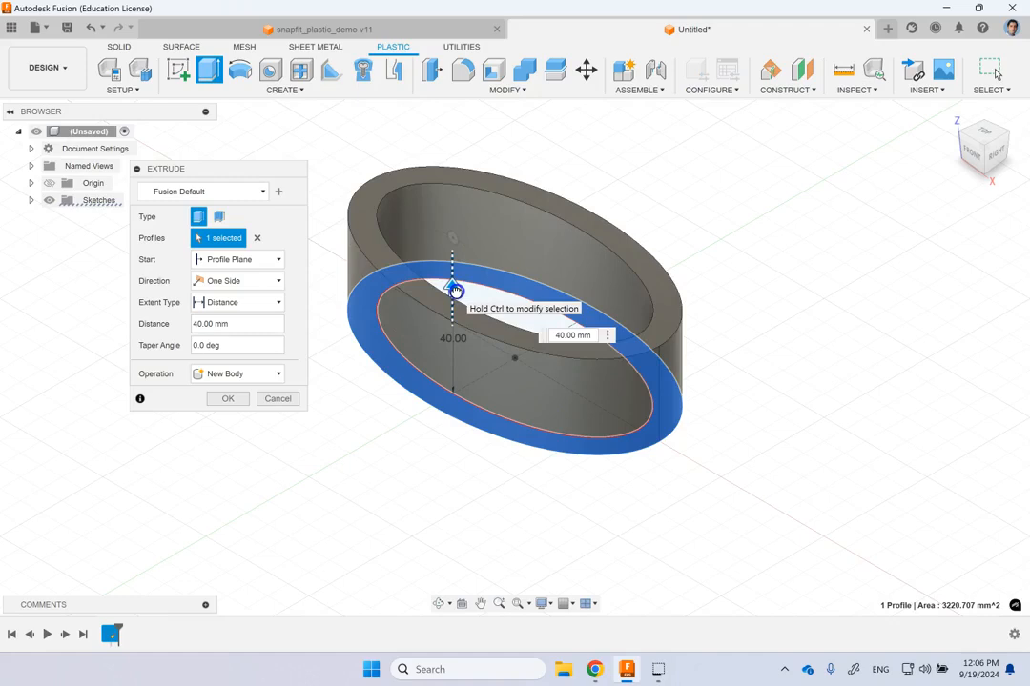
left_click(572, 335)
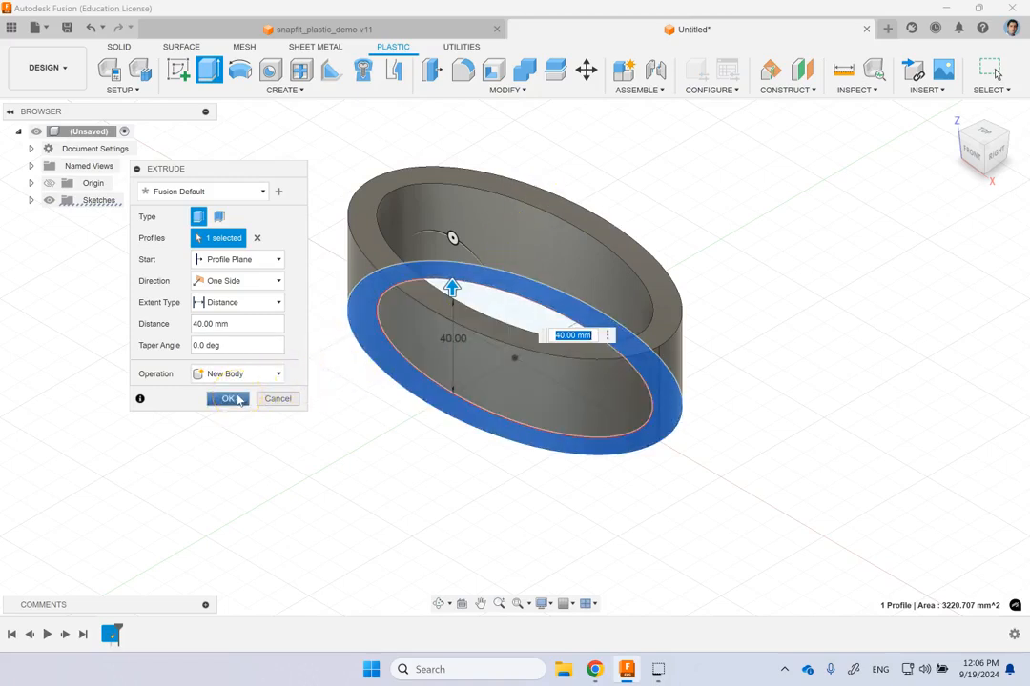
mouse_move(466, 409)
middle_mouse_down("shift")
mouse_move(505, 377)
mouse_move(472, 401)
middle_mouse_up("shift")
left_click(271, 281)
left_click(246, 327)
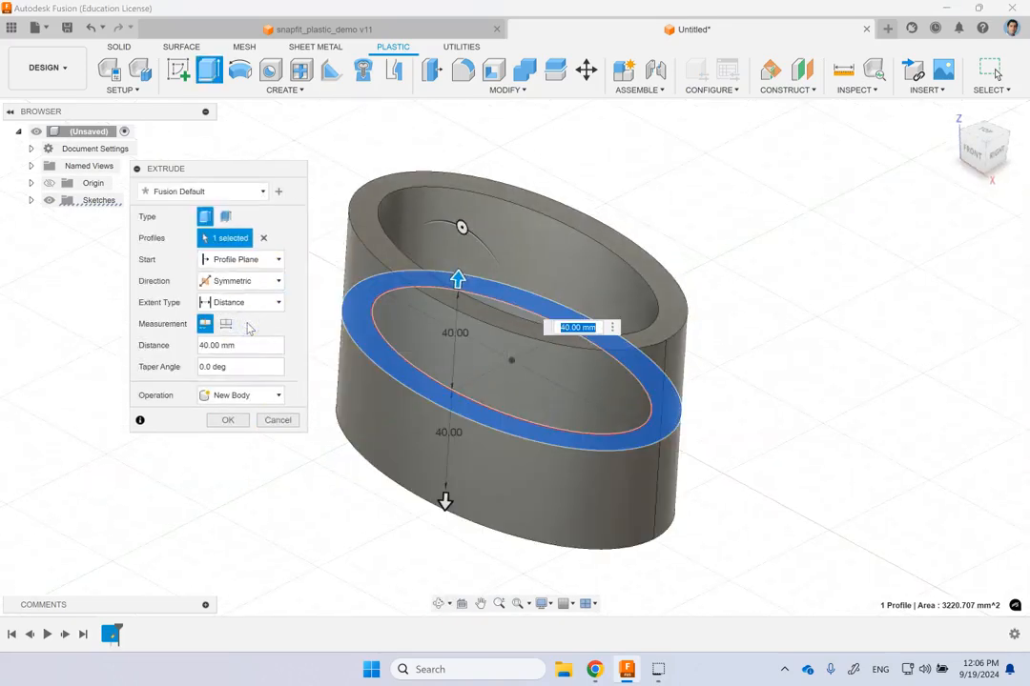
mouse_move(459, 281)
left_mouse_down()
mouse_move(456, 306)
mouse_move(458, 280)
left_mouse_up()
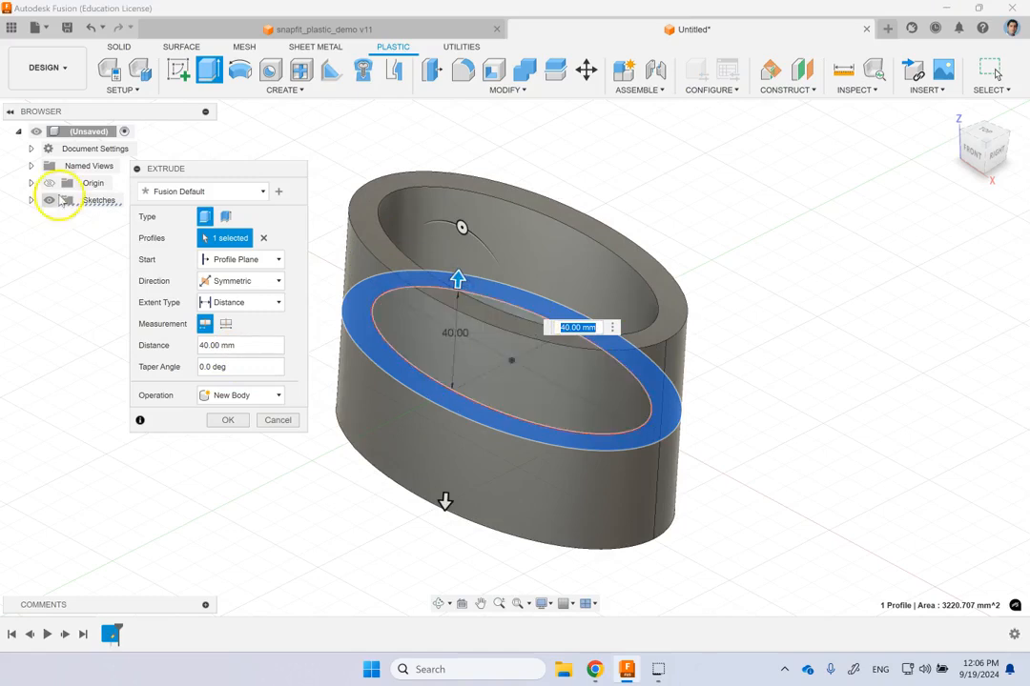
left_click(227, 420)
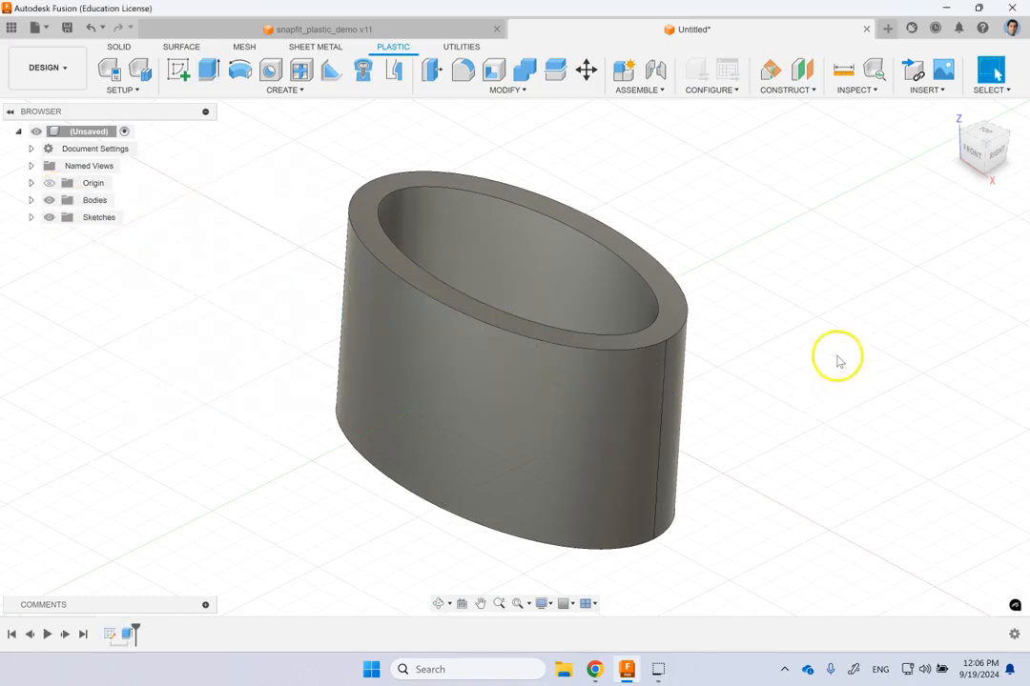
Step: Split the oval ring body into two halves with the XY origin plane and return to the home view
left_click(524, 90)
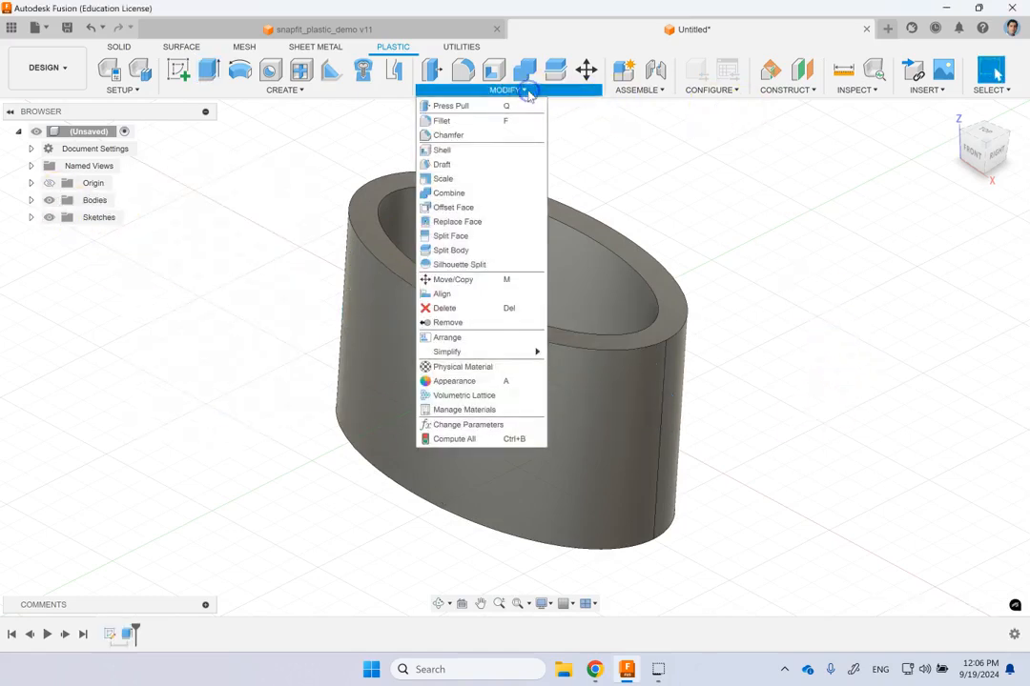
left_click(467, 250)
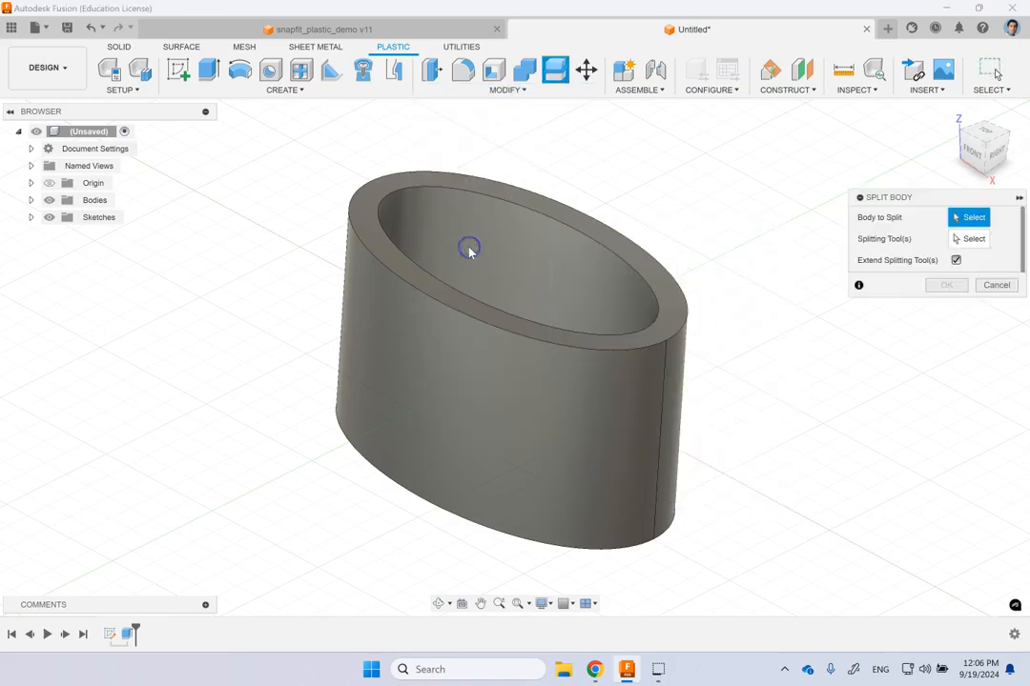
left_click(616, 430)
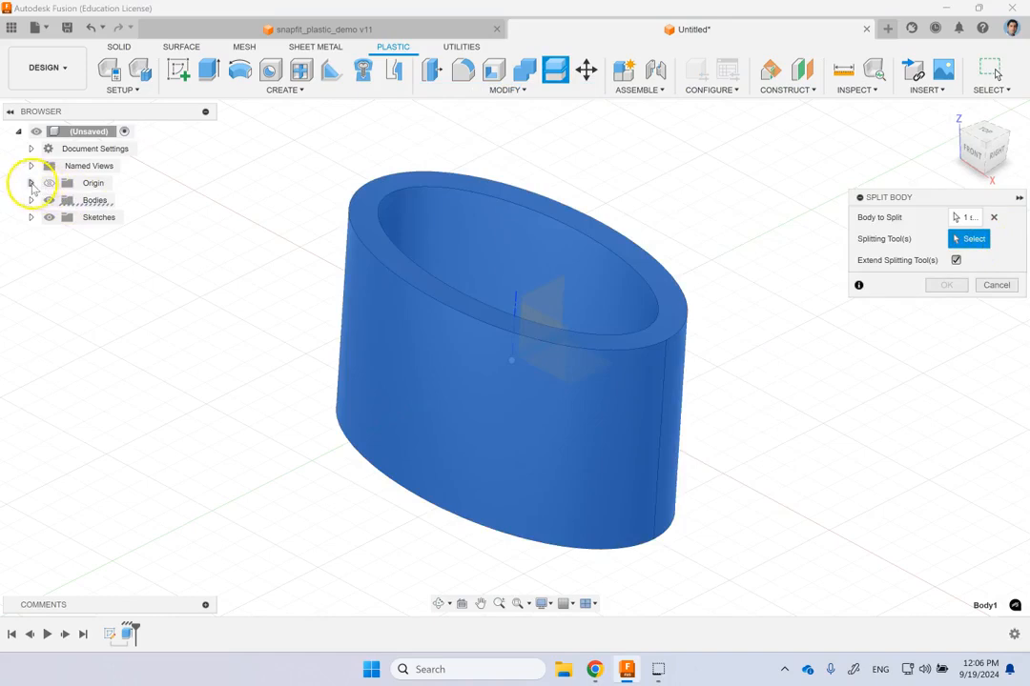
left_click(31, 183)
left_click(100, 269)
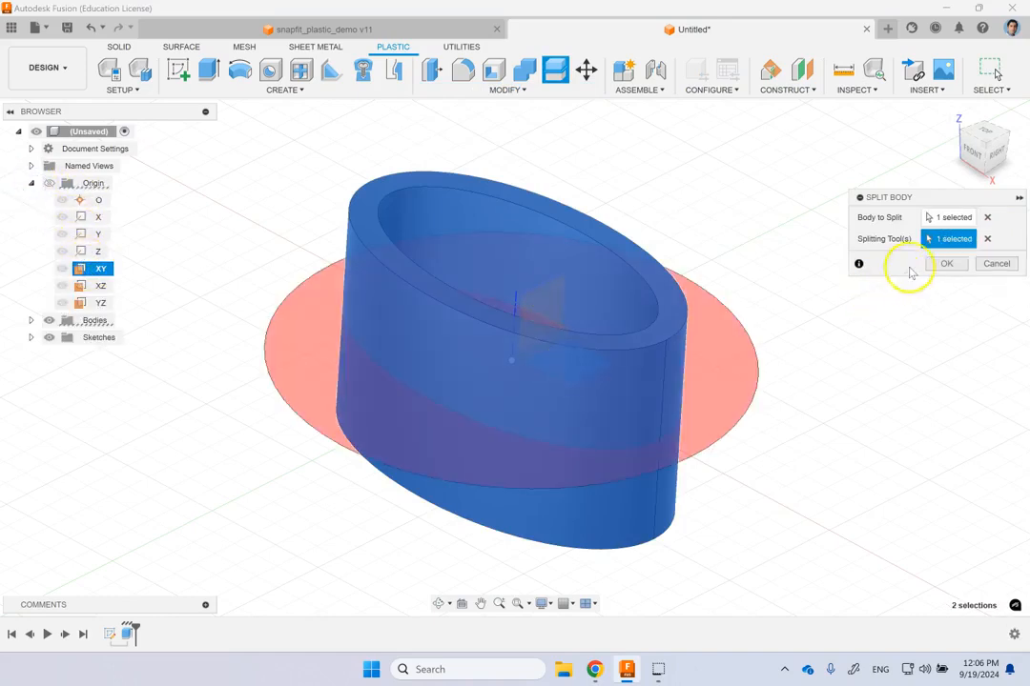
left_click(945, 264)
left_click(951, 115)
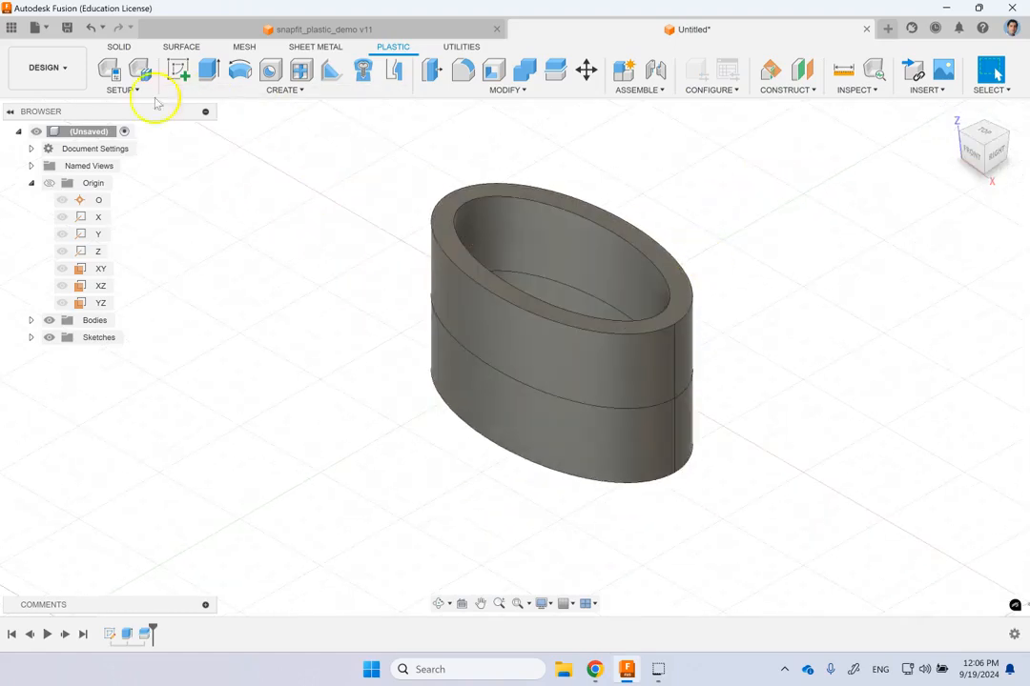
Step: Assign the ABS (1.5mm) plastic rule from the library to the oval ring component
left_click(109, 68)
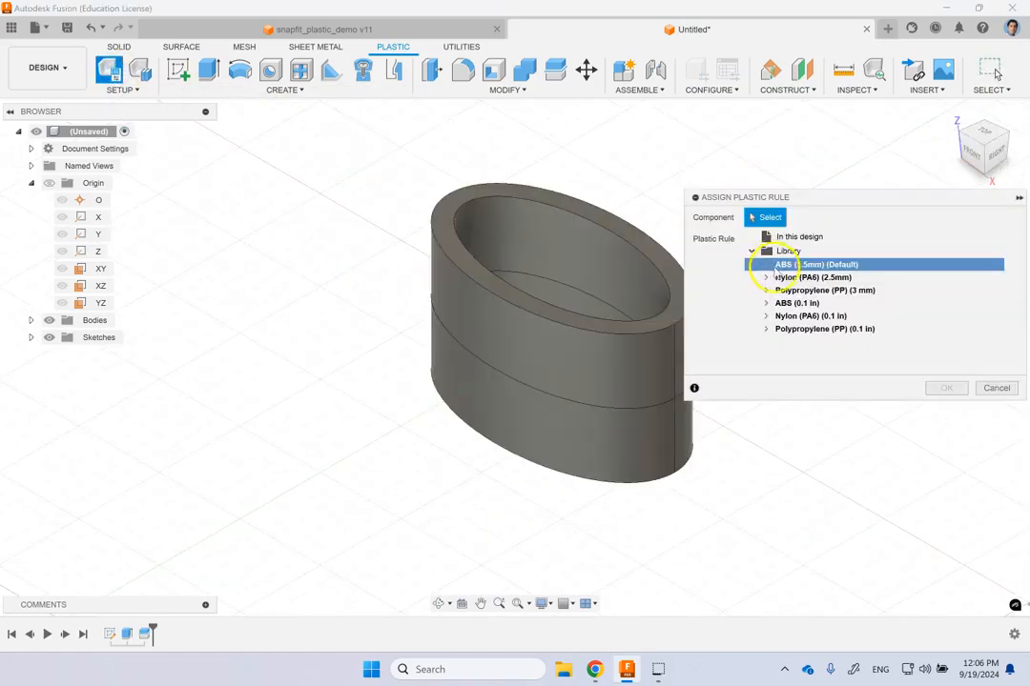
left_click(662, 361)
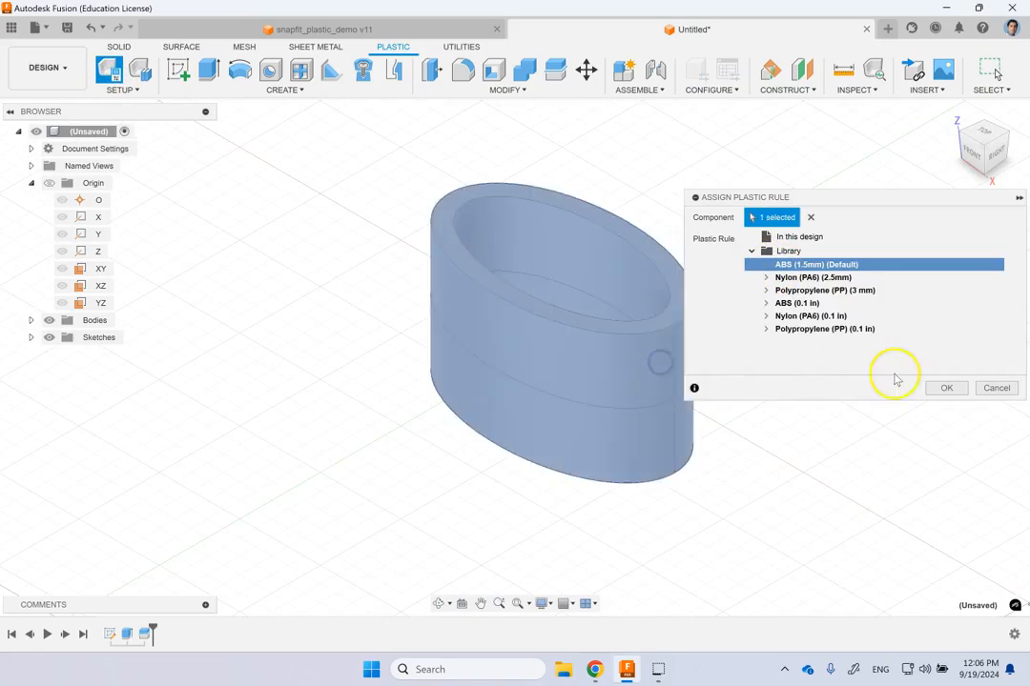
left_click(939, 387)
scroll(772, 227, "up", 2)
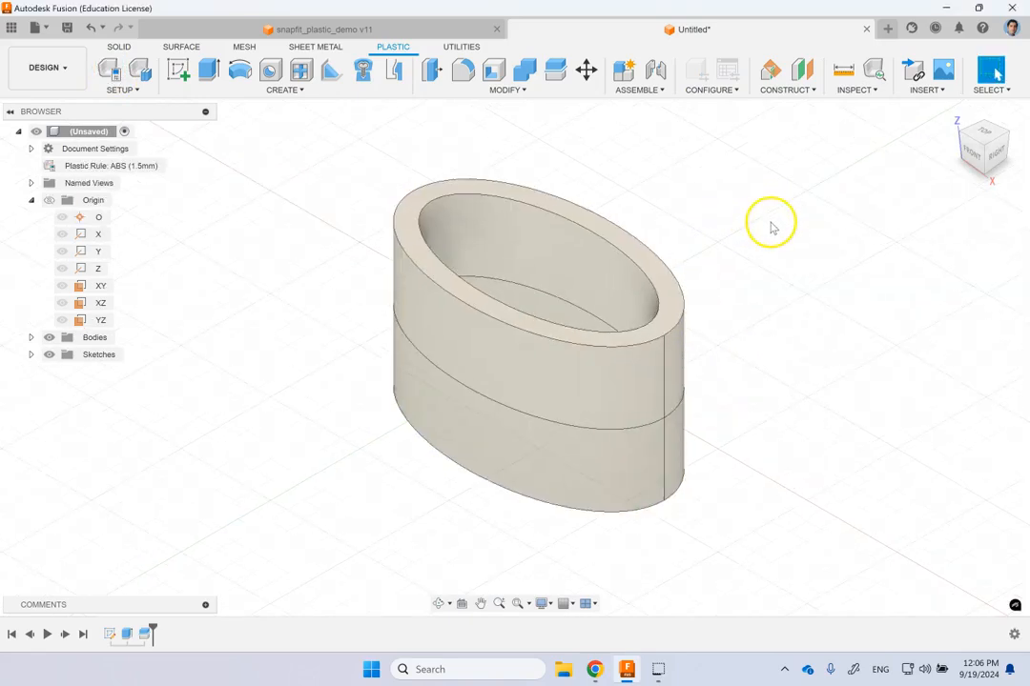
Step: Hide the upper half of the split oval ring
left_click(392, 82)
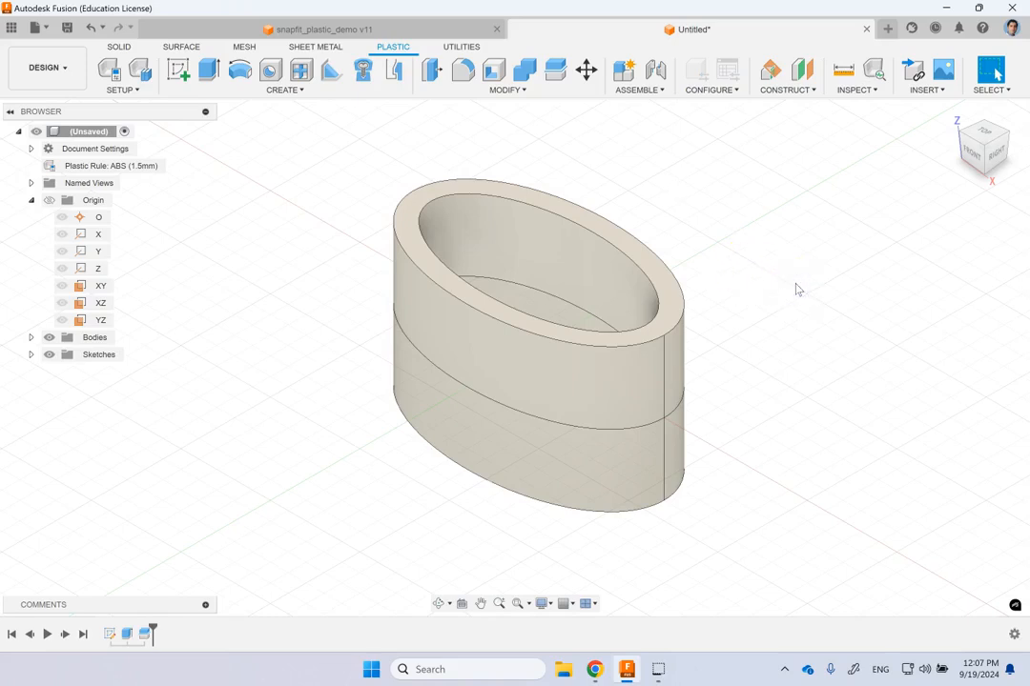
left_click(547, 363)
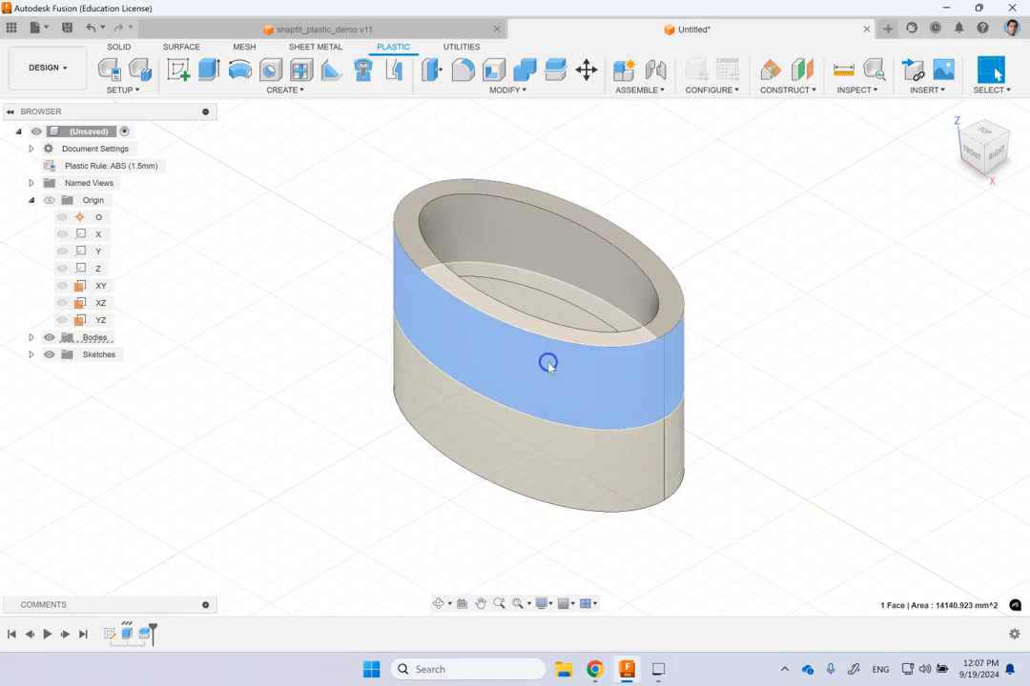
key("v")
left_click(835, 309)
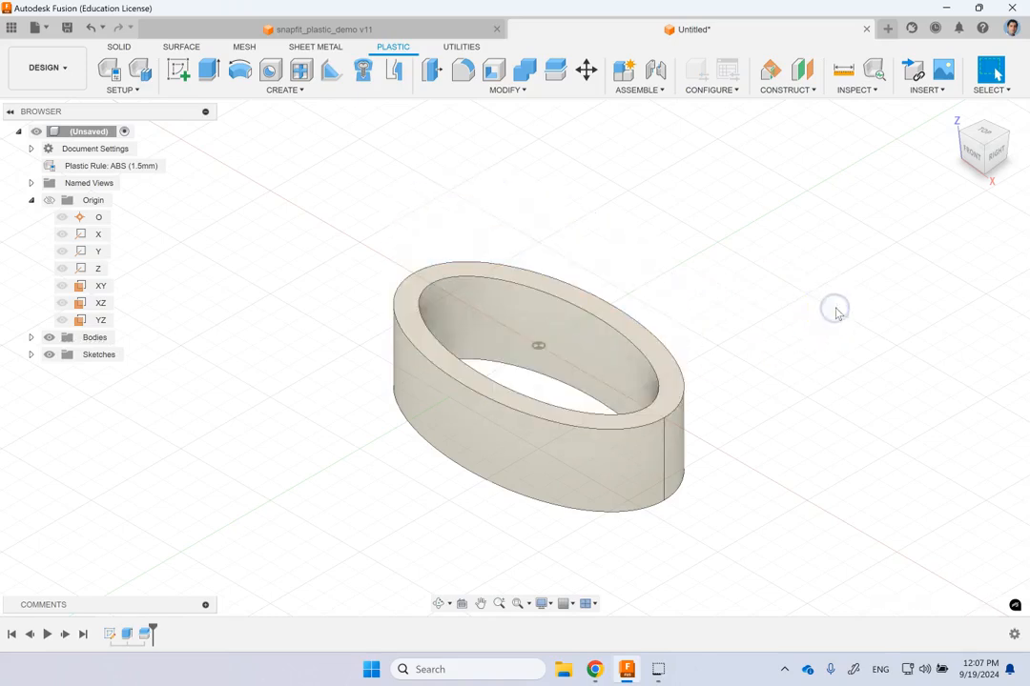
Step: On the lower half's top face, sketch two mid-wall points at opposite ends of the long axis, about 65 mm from the origin
left_click(615, 321)
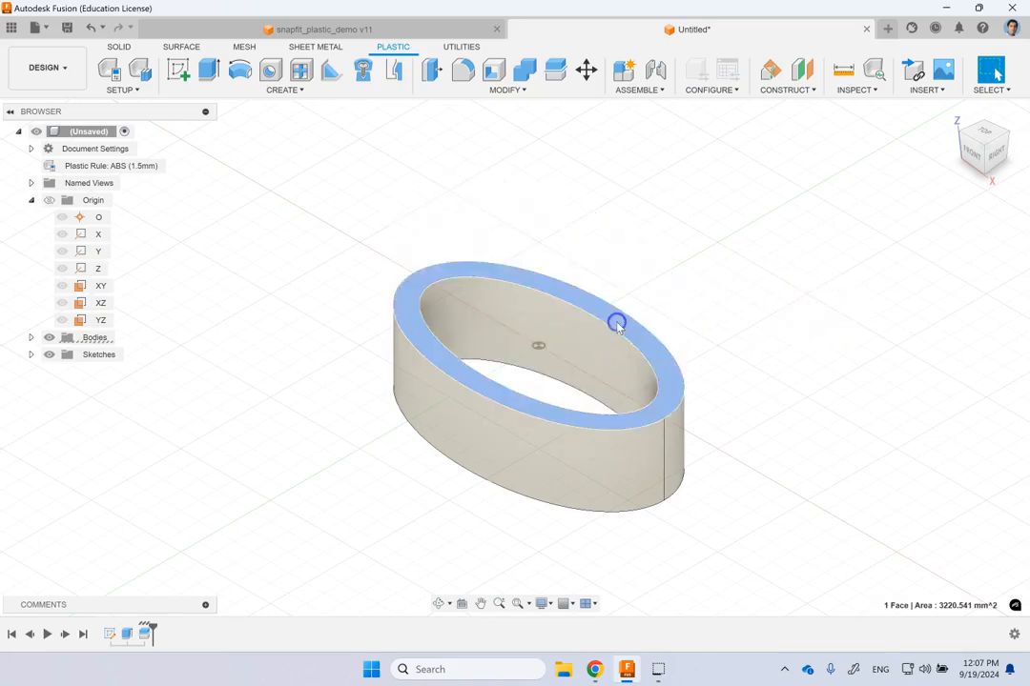
left_click(178, 71)
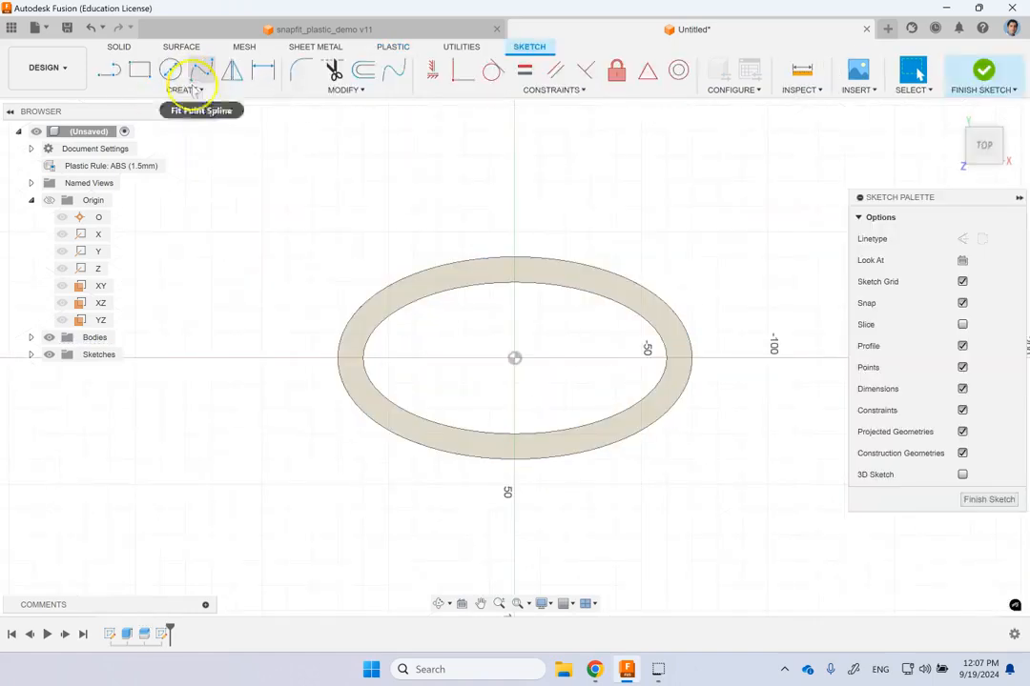
left_click(219, 90)
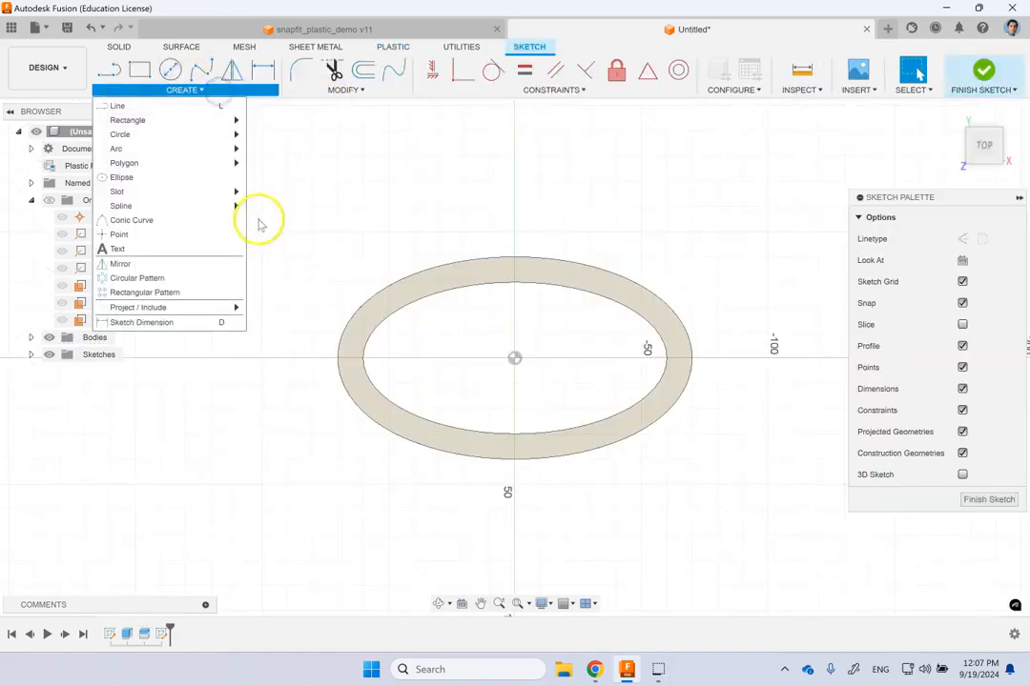
left_click(167, 236)
scroll(365, 410, "up", 4)
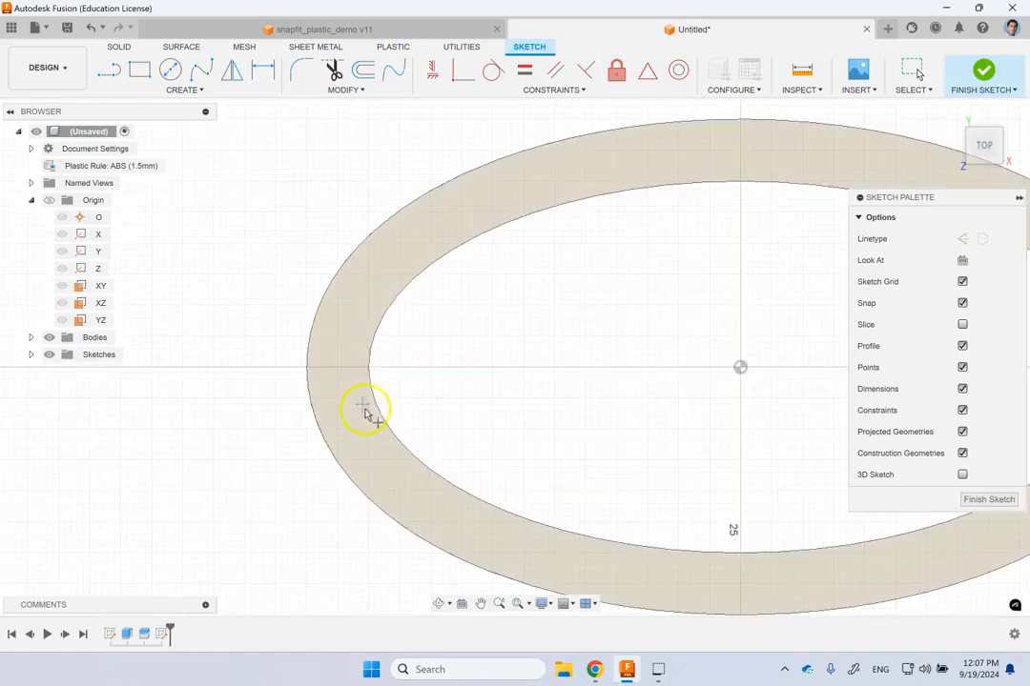
left_click(341, 368)
scroll(471, 383, "down", 4)
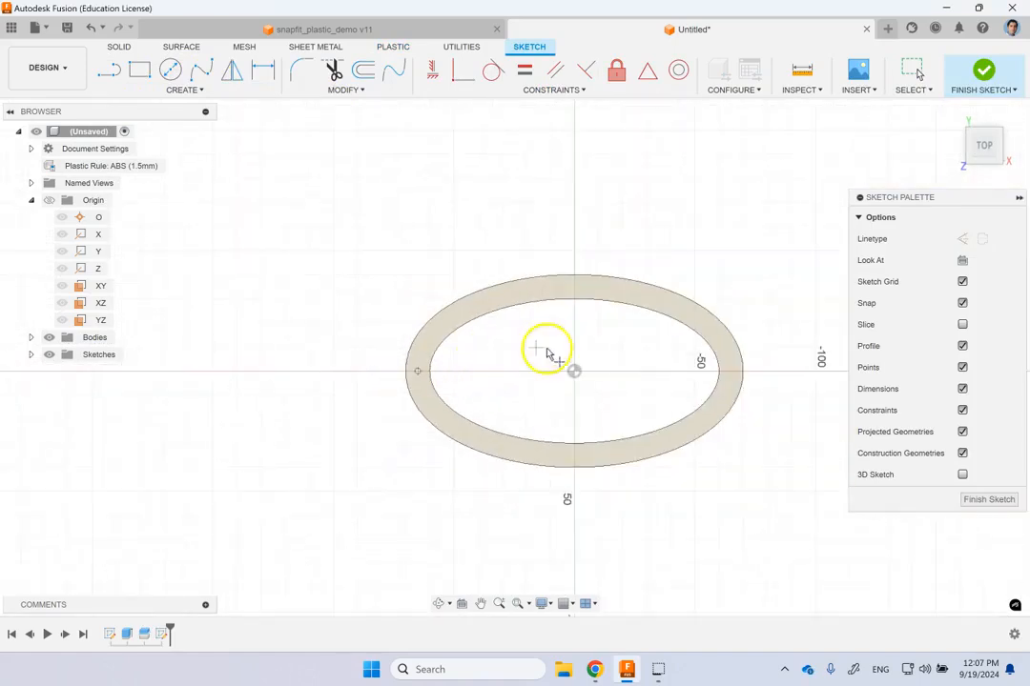
scroll(551, 357, "up", 3)
scroll(804, 391, "down", 2)
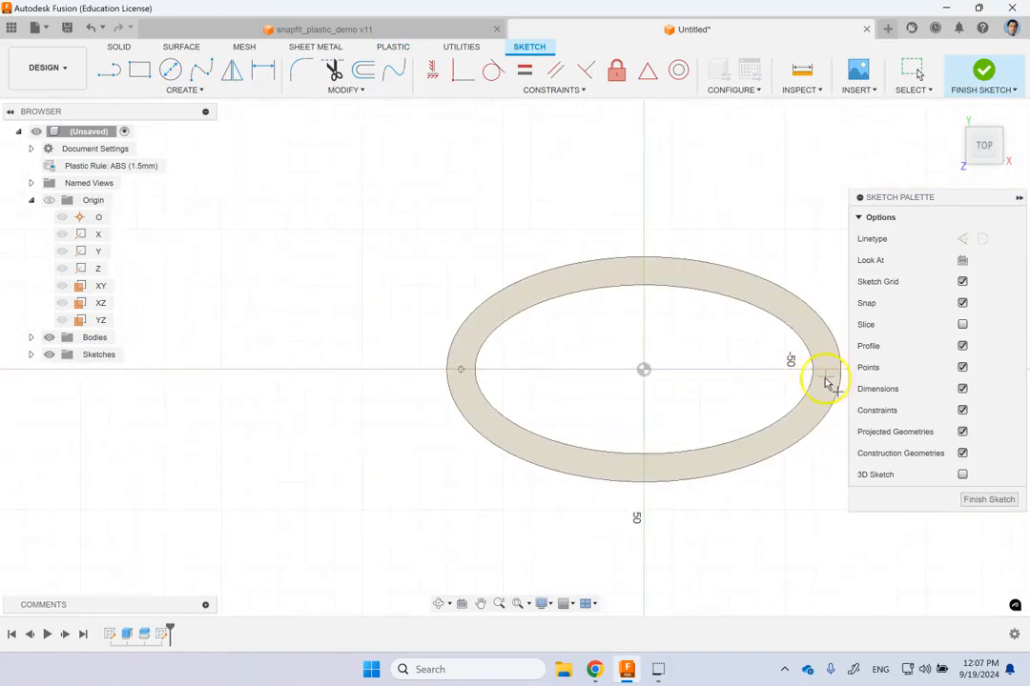
scroll(824, 380, "up", 4)
left_click(829, 358)
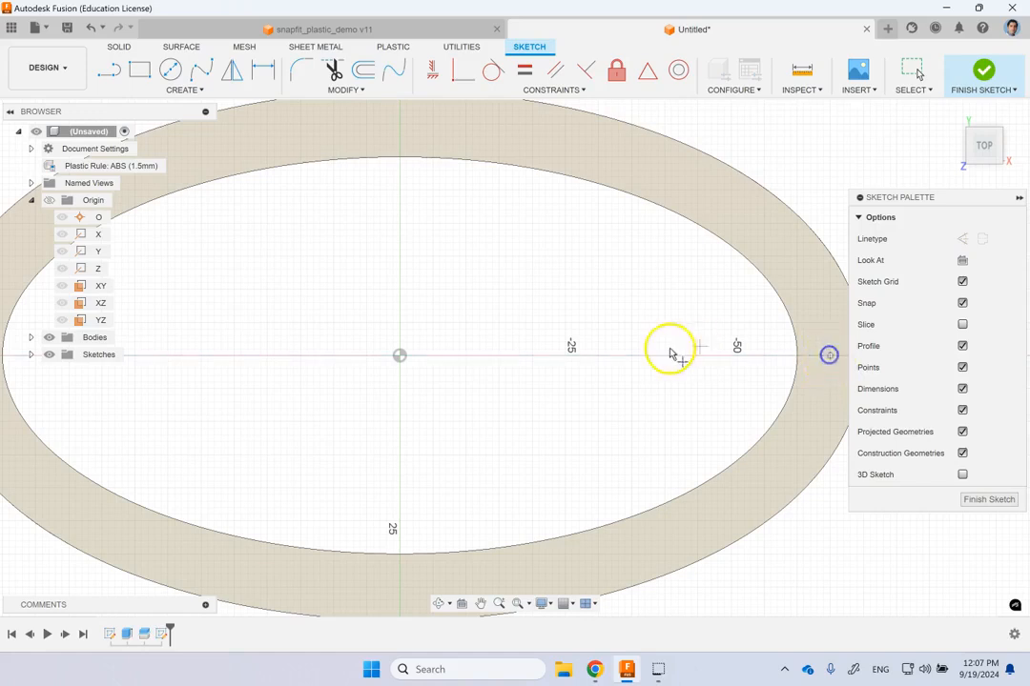
scroll(672, 352, "down", 3)
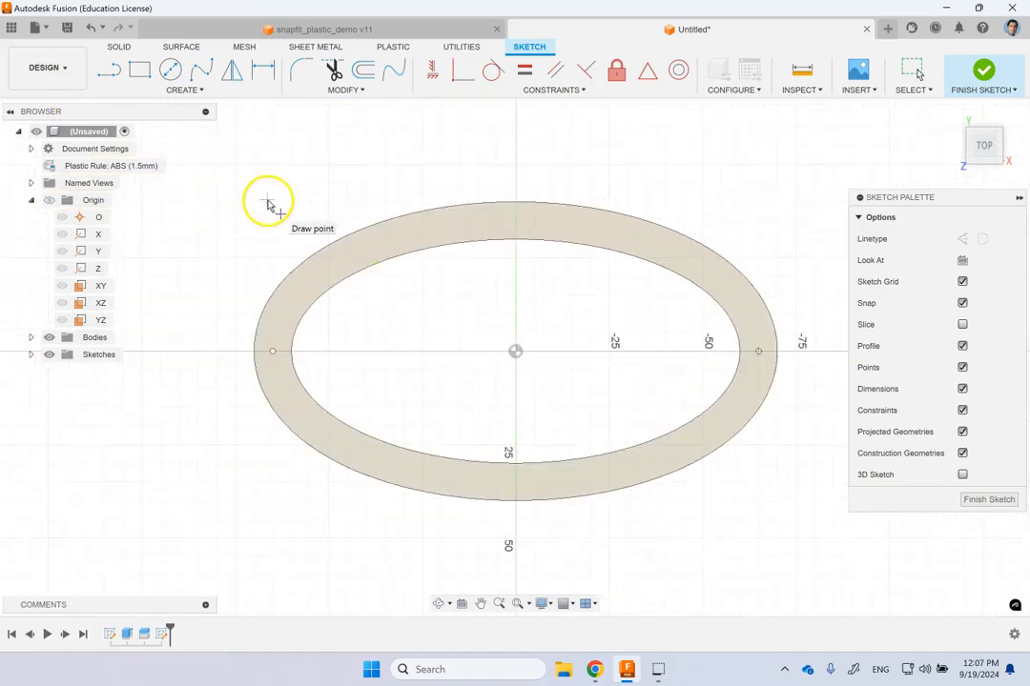
key("Escape")
Step: Dimension each sketch point 65 mm from the origin and finish the sketch
key("d")
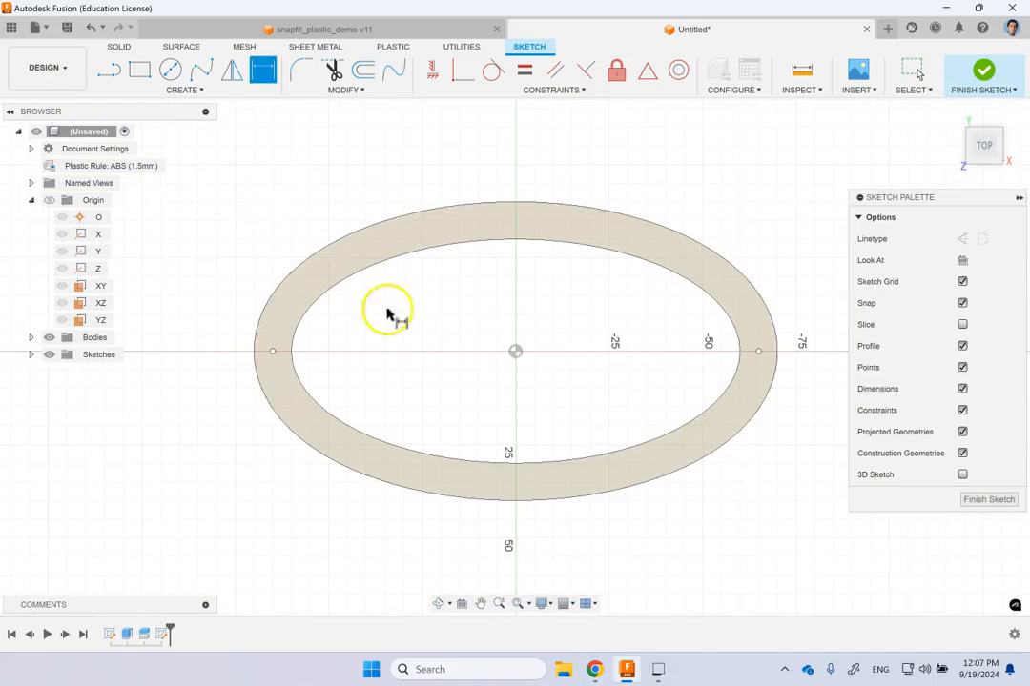
left_click(273, 352)
left_click(515, 352)
left_click(476, 179)
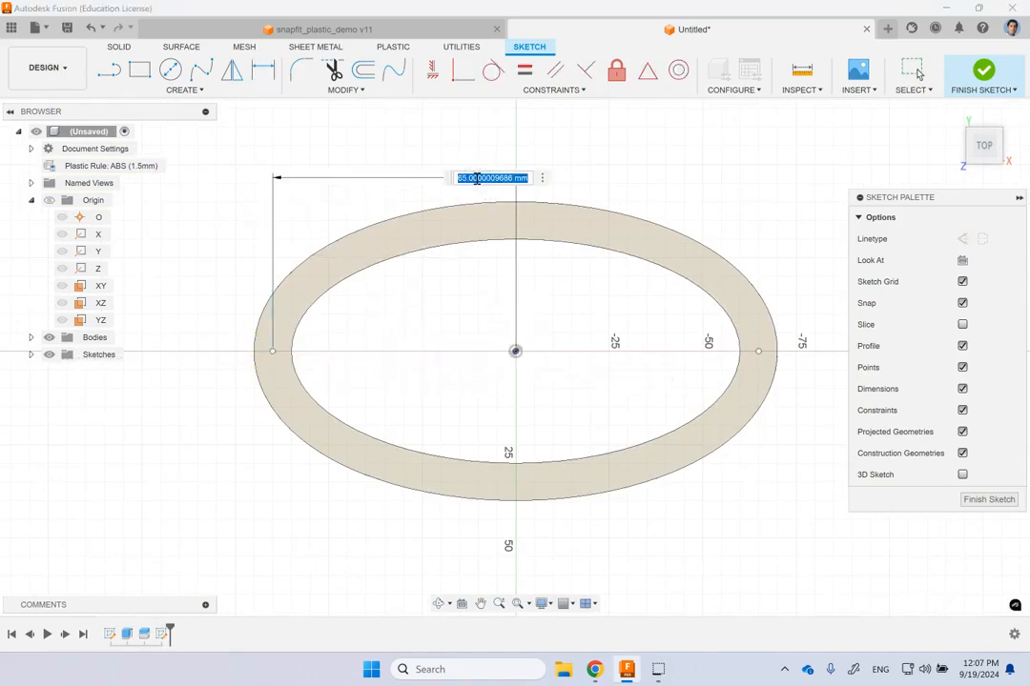
key("Return")
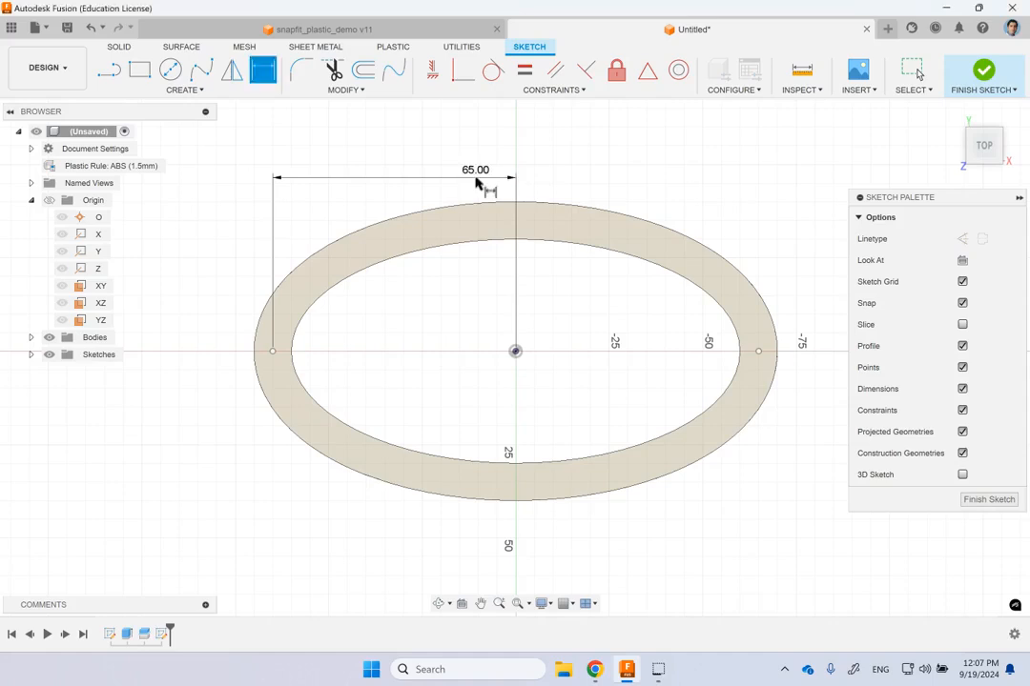
left_click(759, 352)
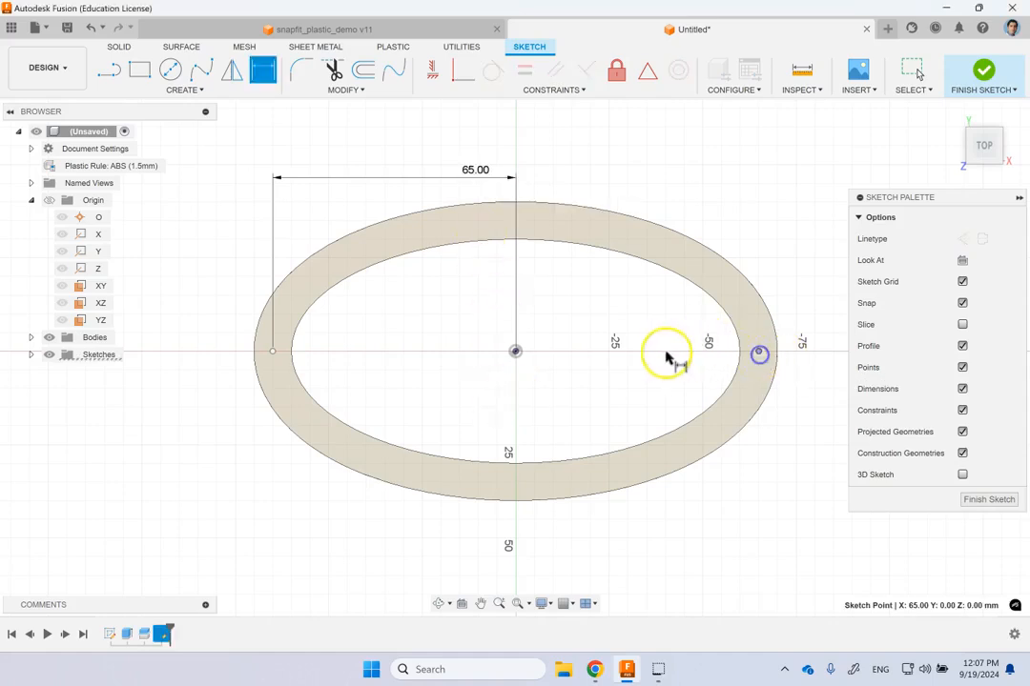
left_click(515, 351)
left_click(583, 173)
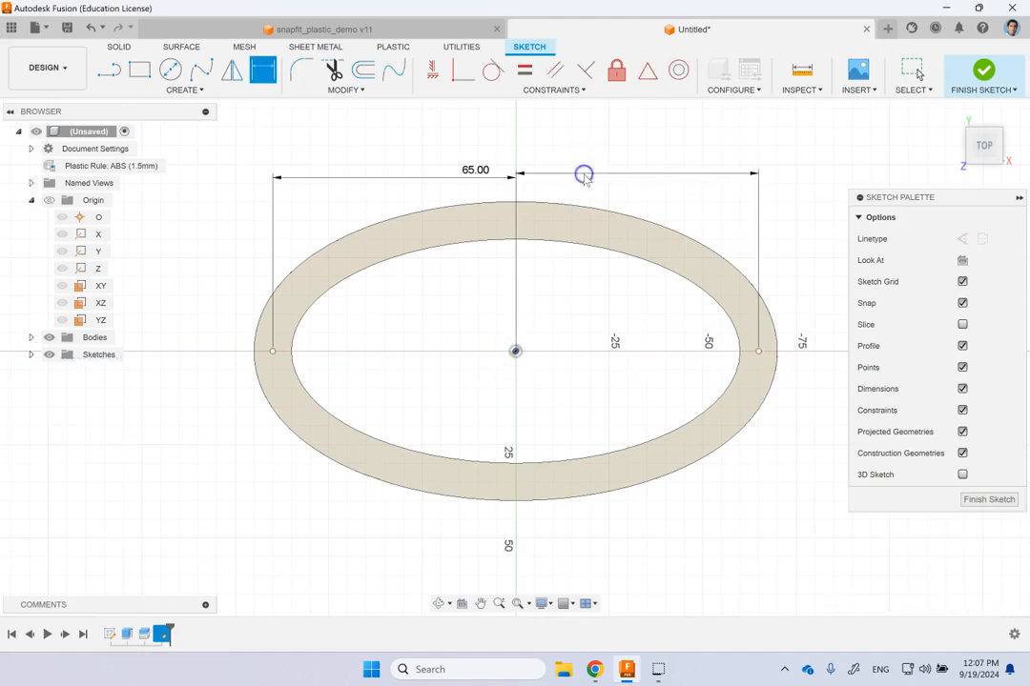
type("65")
key("Return")
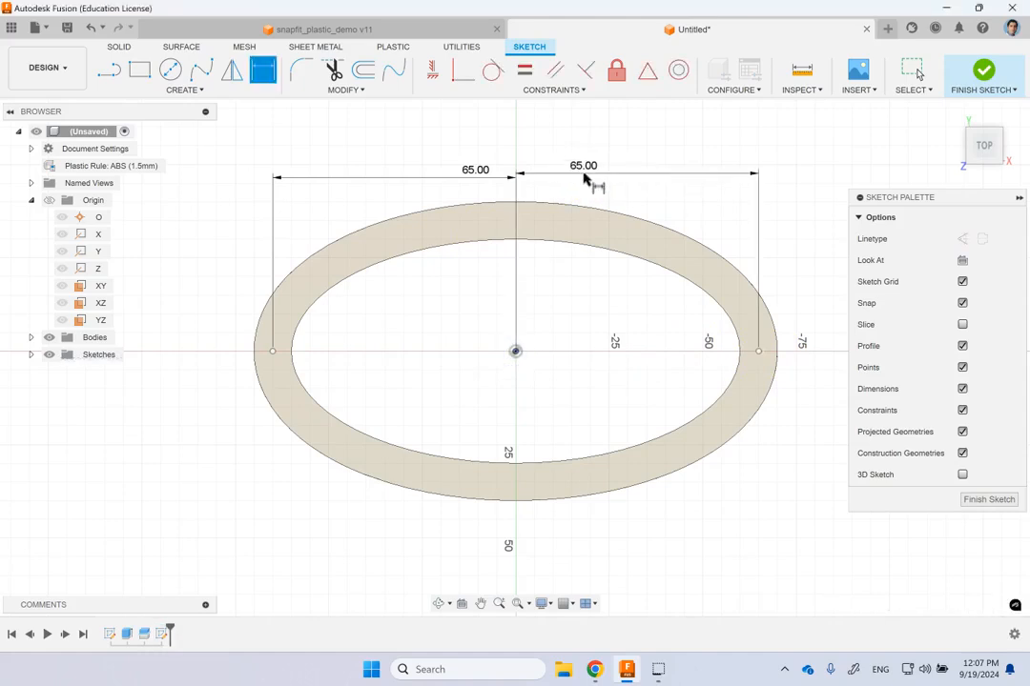
left_click(983, 70)
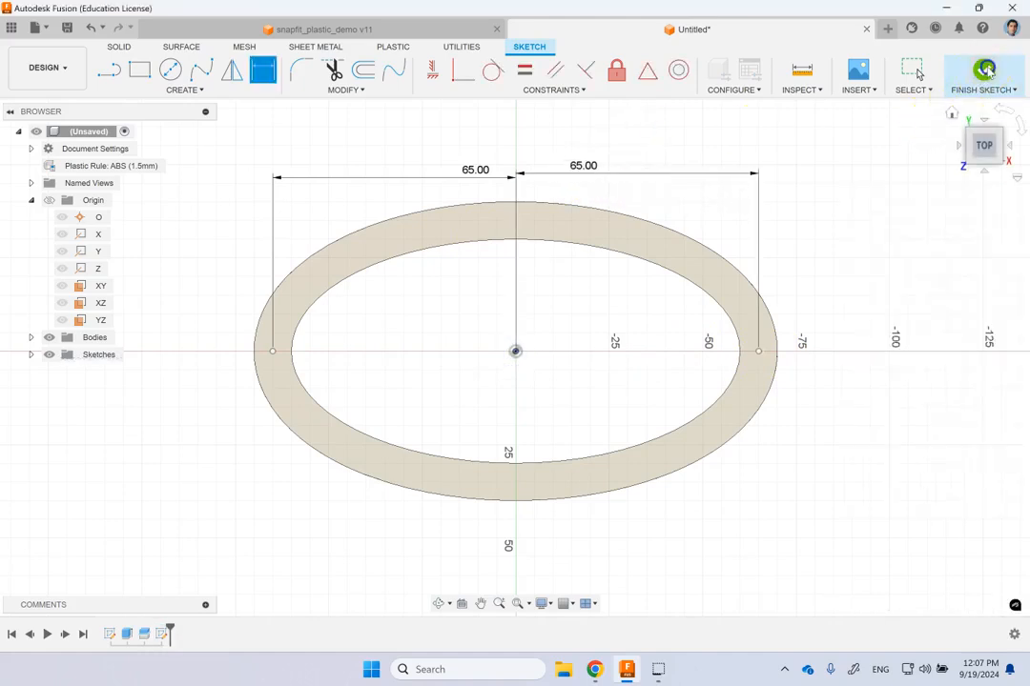
Step: Return to the home view and show the hidden upper half, Body2, again
left_click(951, 113)
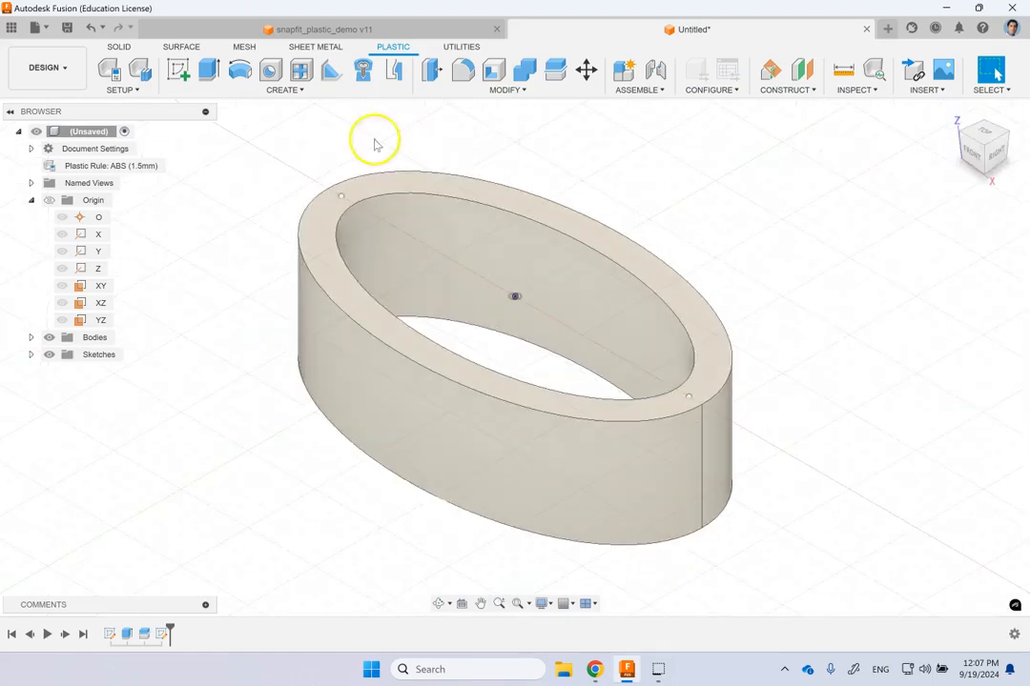
scroll(231, 167, "down", 1)
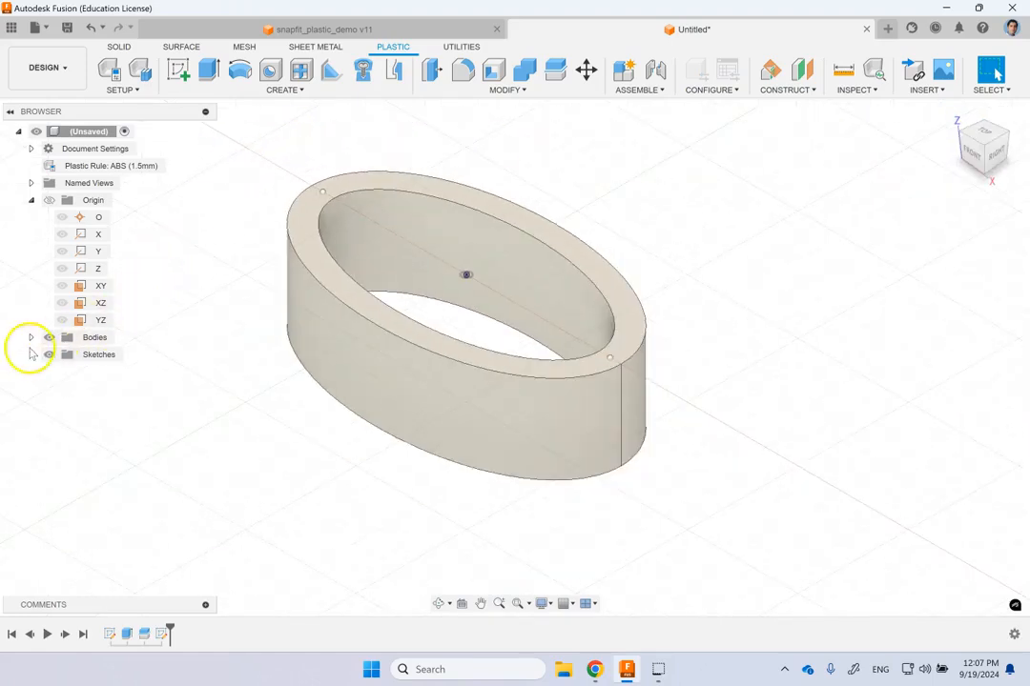
left_click(31, 337)
left_click(62, 371)
left_click(243, 423)
scroll(314, 328, "down", 2)
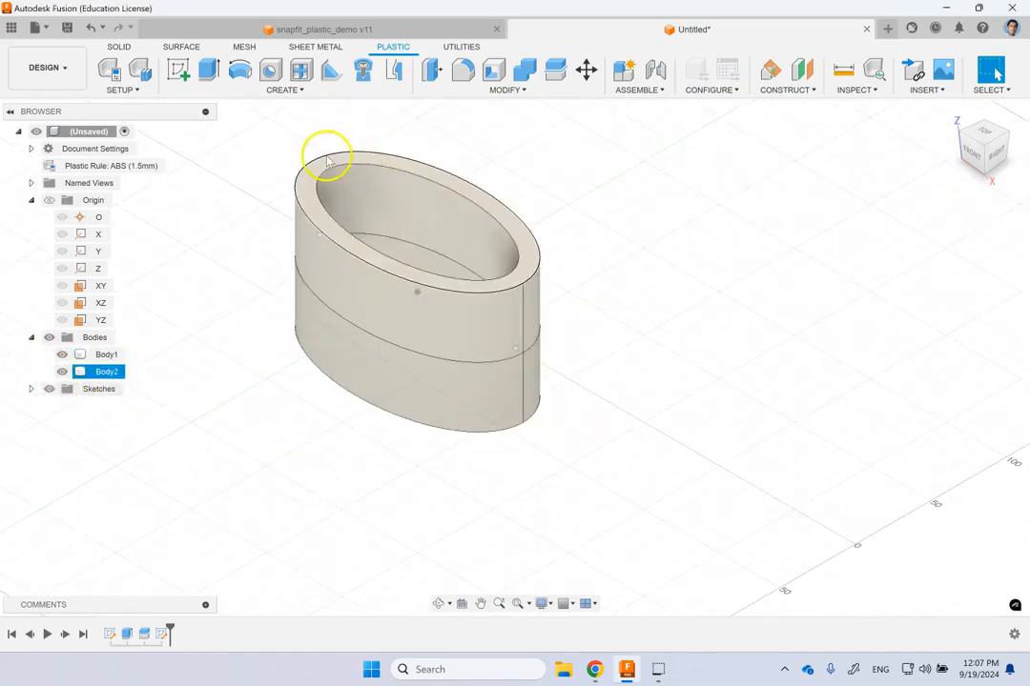
Step: Start a Parallel Hook And Groove snap fit on the two sketch points, using both ring halves as its bodies
left_click(397, 71)
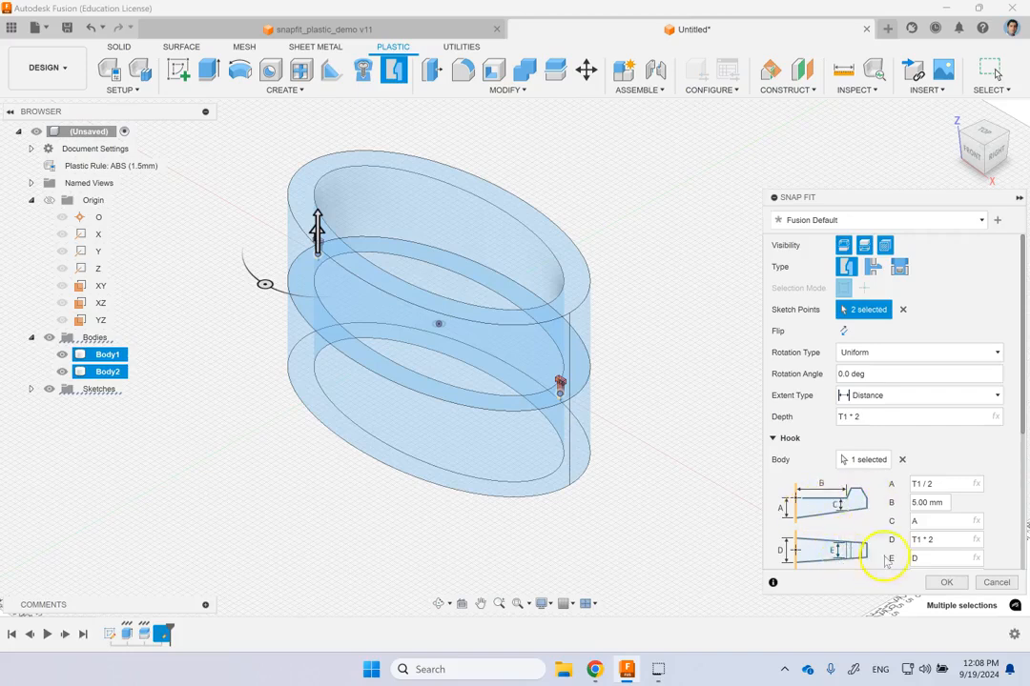
left_click(931, 558)
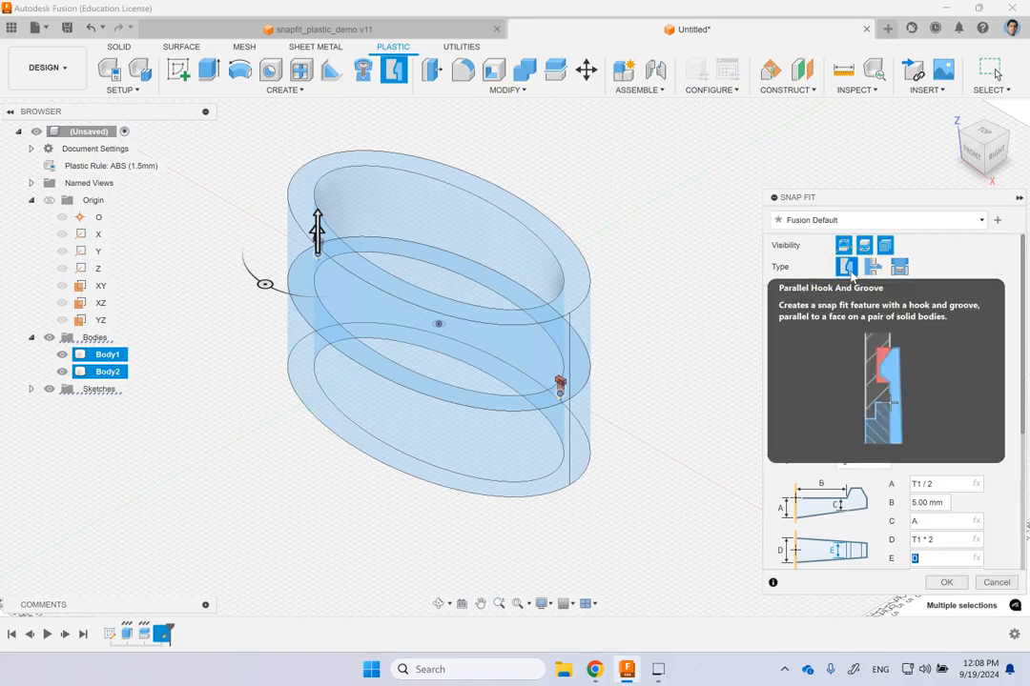
left_click(877, 269)
left_click(900, 268)
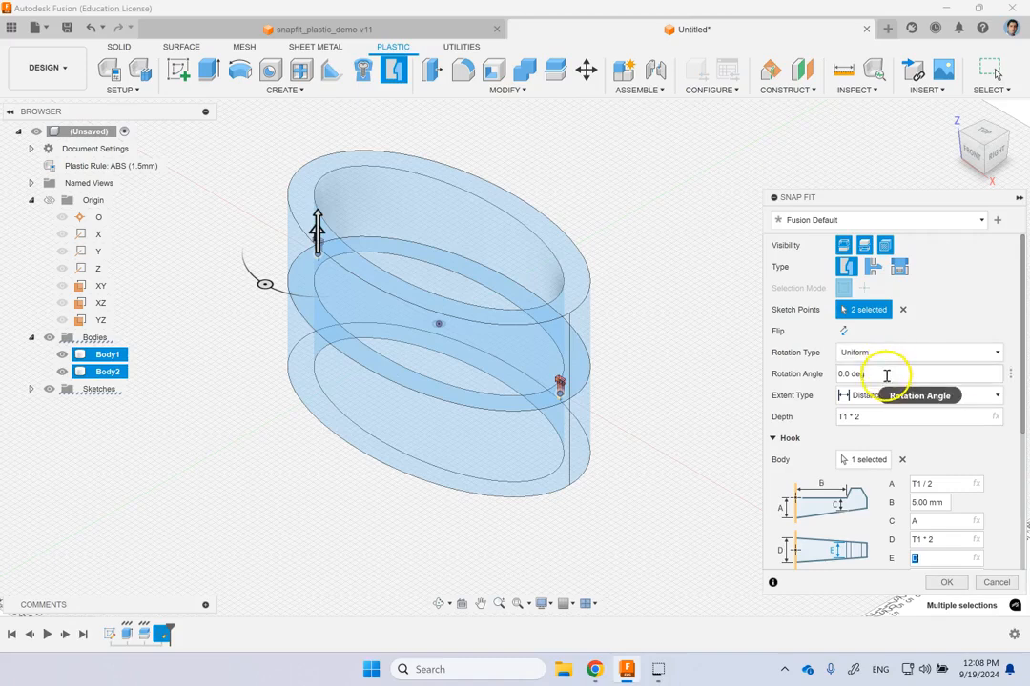
Step: Set the snap fit's rotation angle to 90 degrees, keeping the Uniform rotation type
scroll(553, 391, "up", 6)
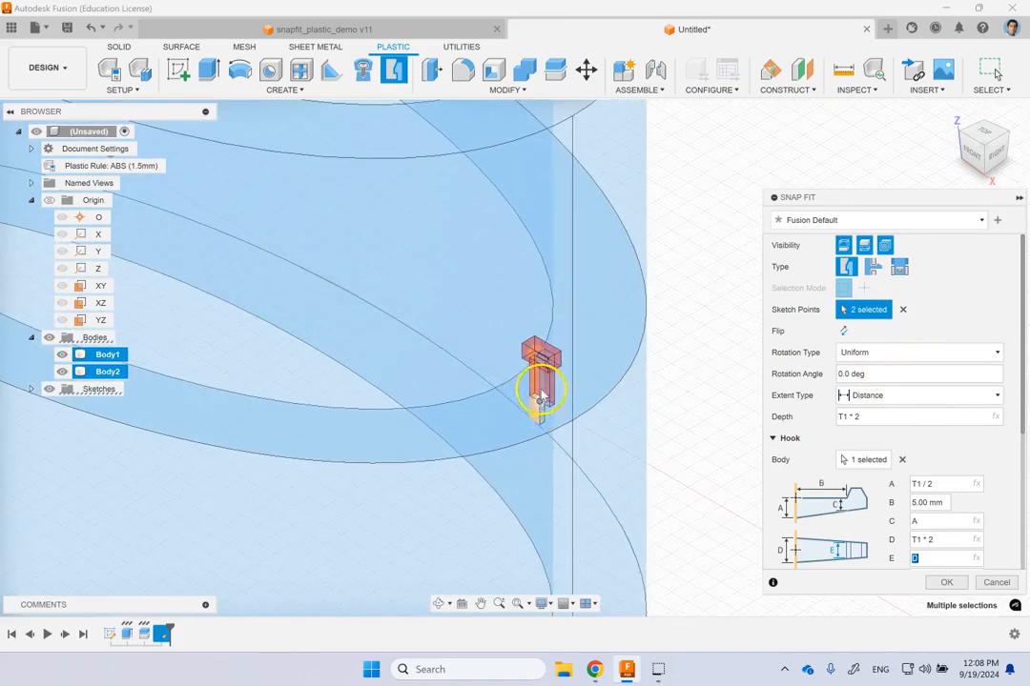
scroll(541, 391, "up", 5)
double_click(871, 378)
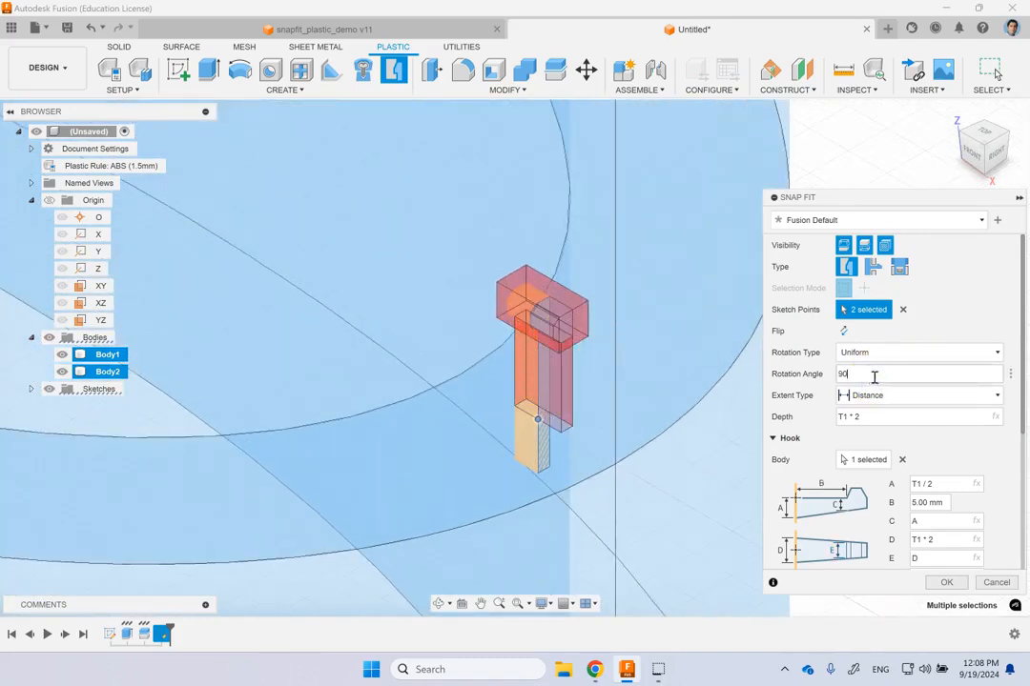
left_click(892, 353)
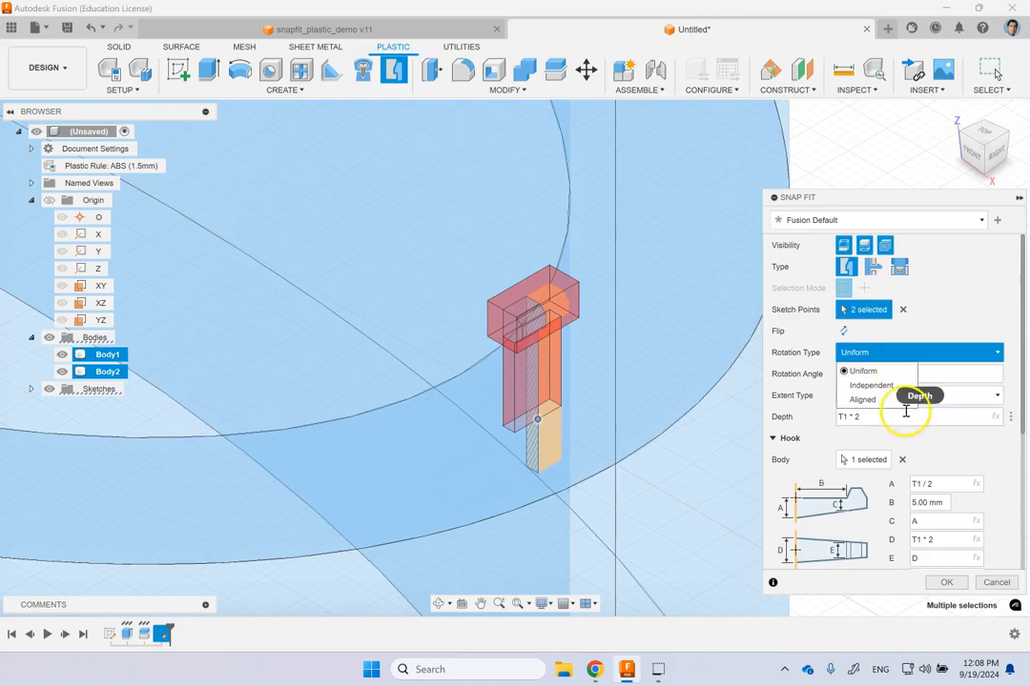
left_click(963, 323)
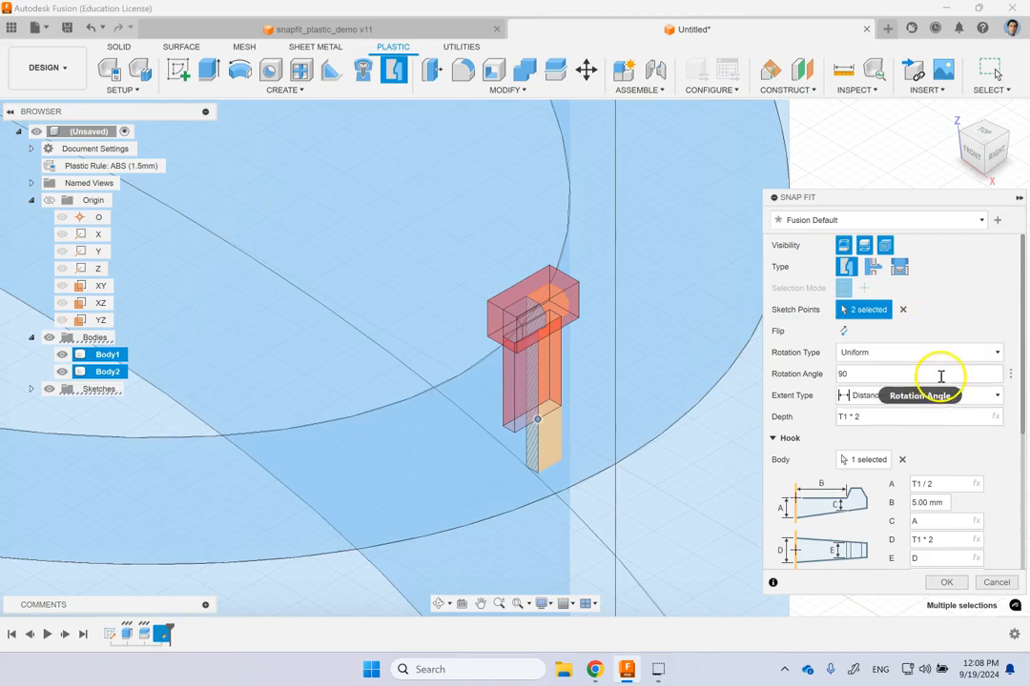
Step: Set the snap fit's depth to 20 mm with the Distance extent and open the rotation type choices
left_click(883, 419)
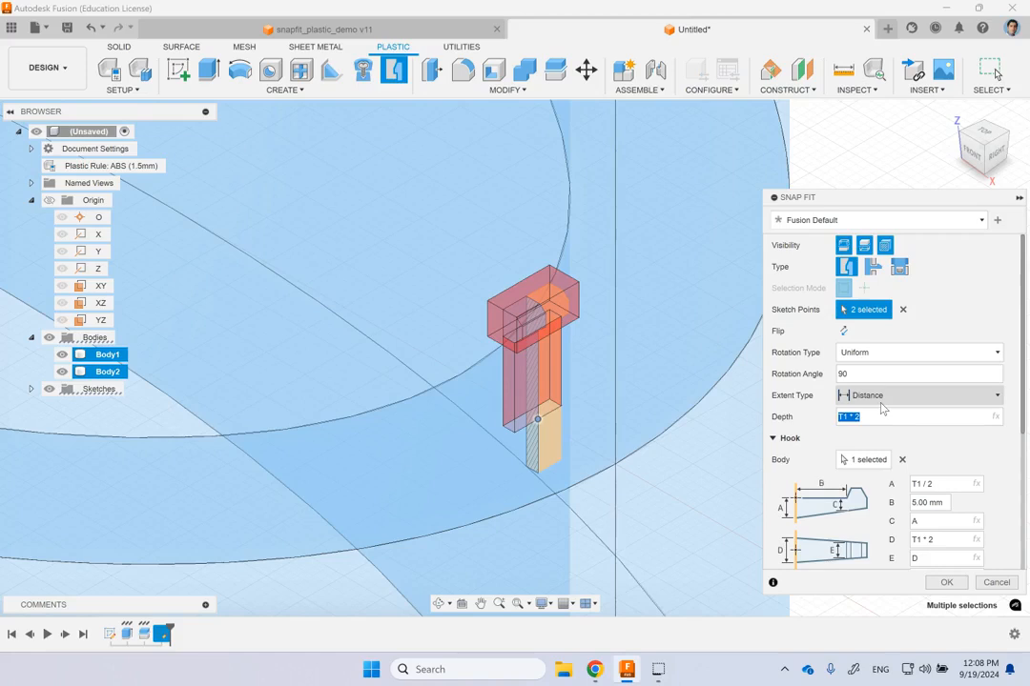
left_click(884, 420)
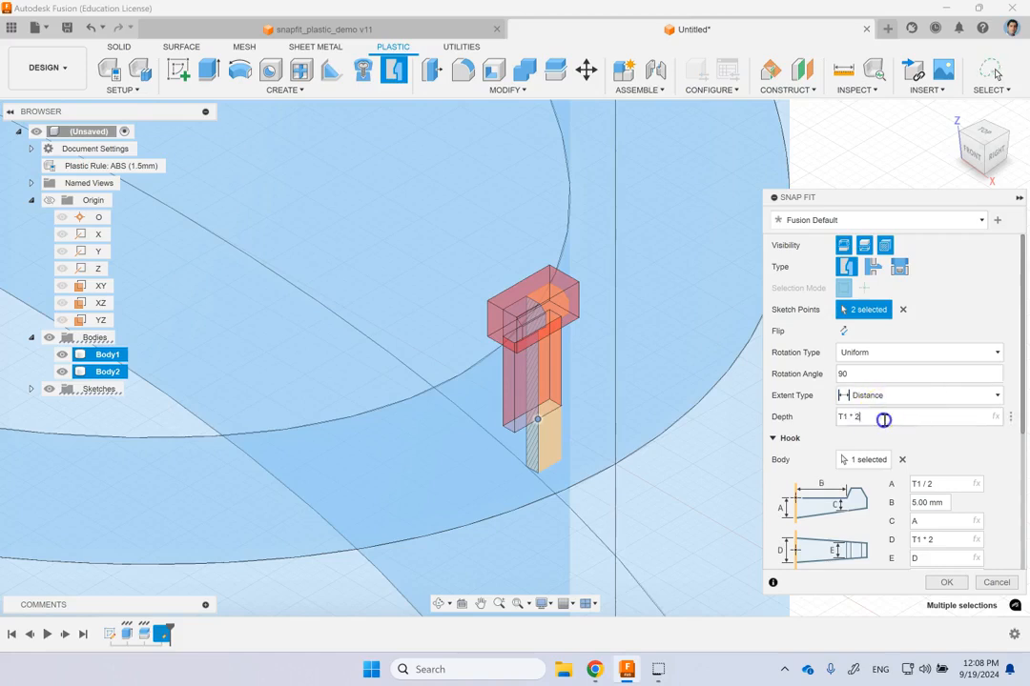
type("20")
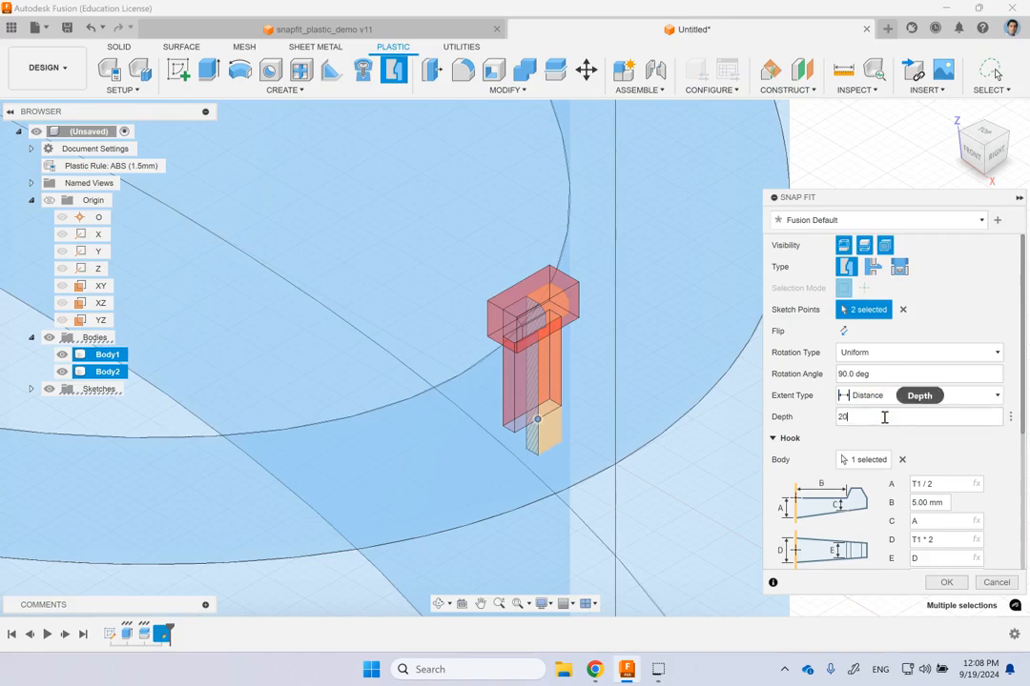
left_click(917, 354)
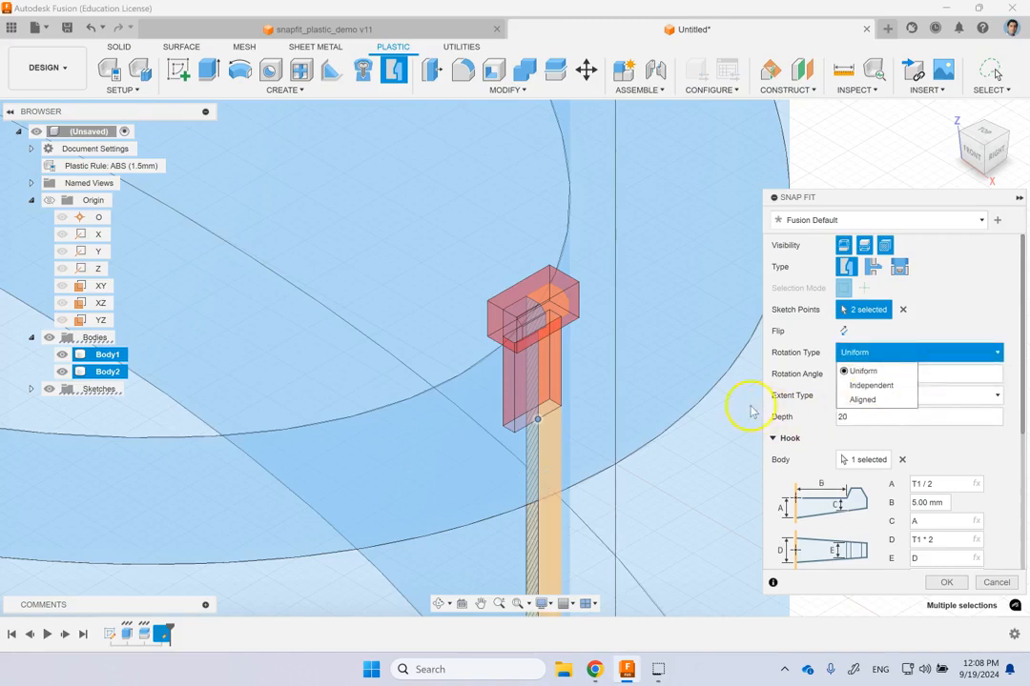
Step: Restore the snap fit's depth to T1 * 2, keeping the Uniform rotation type and Distance extent
scroll(626, 458, "down", 5)
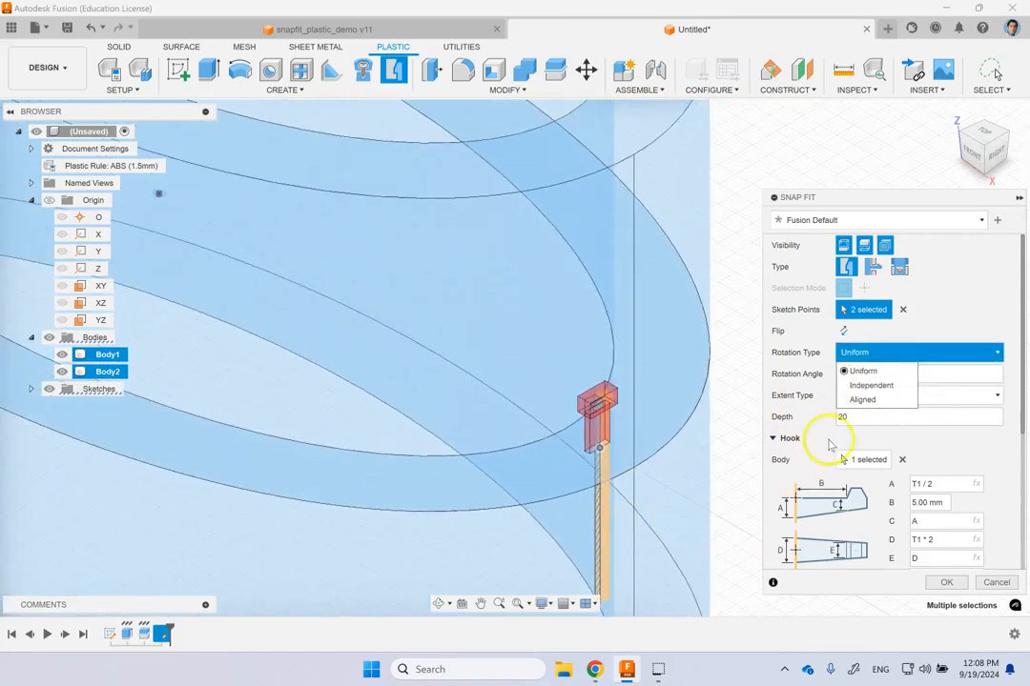
double_click(860, 420)
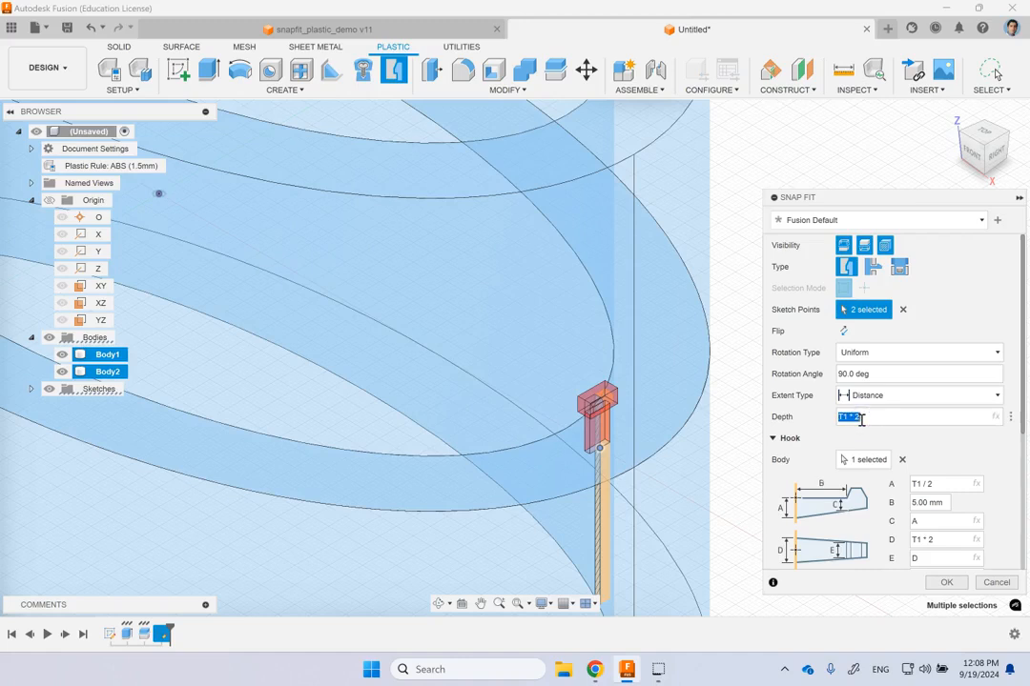
left_click(947, 448)
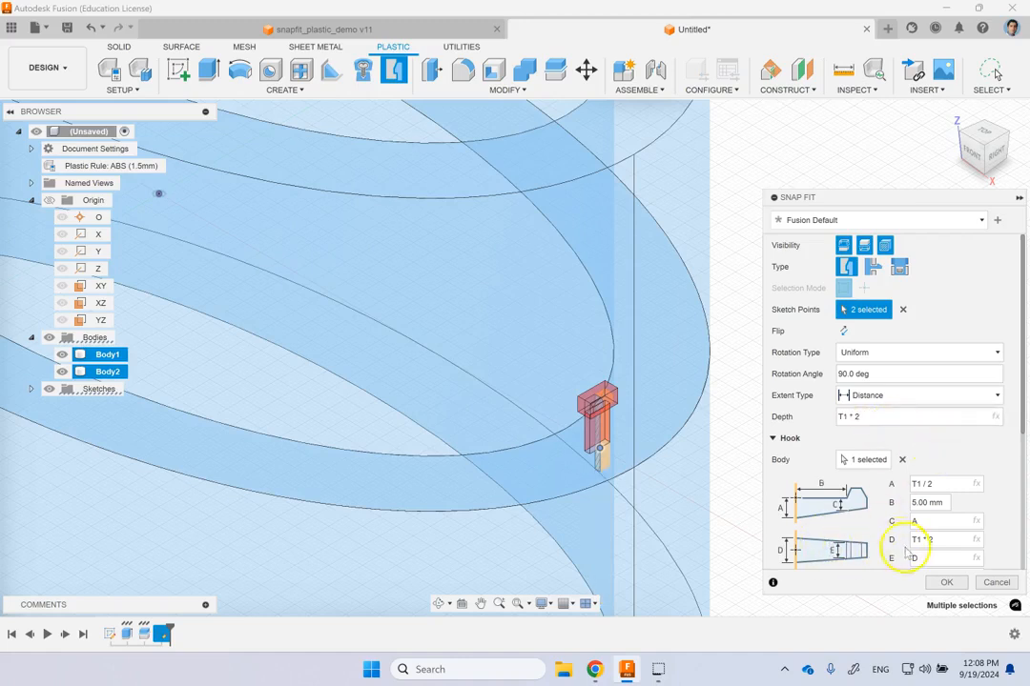
Step: Try 20 and 6 as values for the hook's dimension E to see how its width changes
double_click(934, 562)
type("20")
left_click(950, 553)
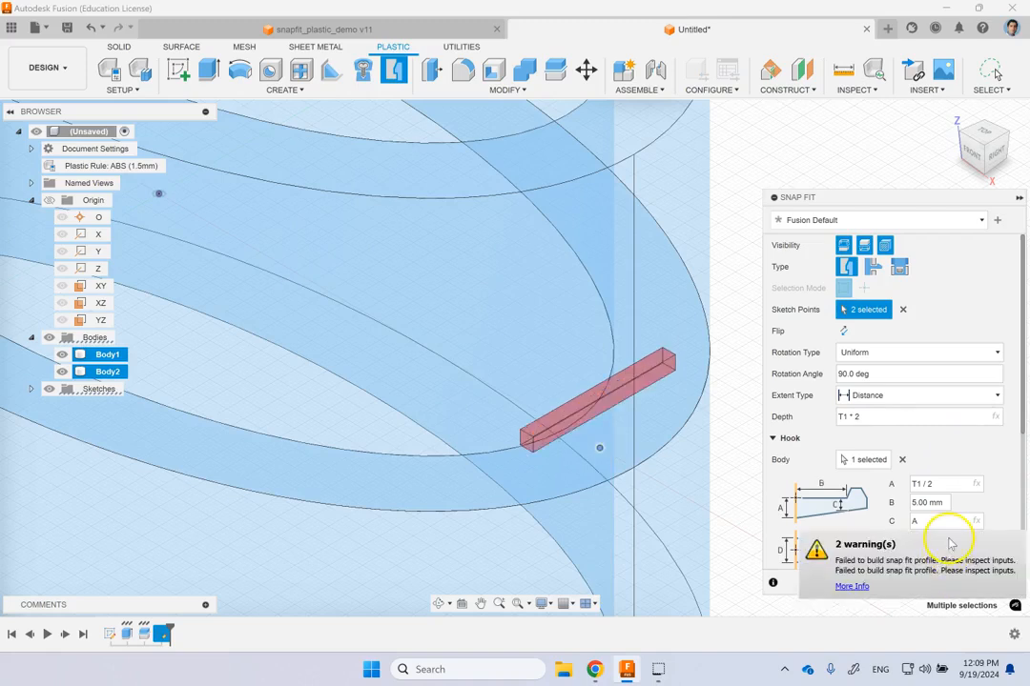
double_click(922, 559)
type("6")
left_click(963, 441)
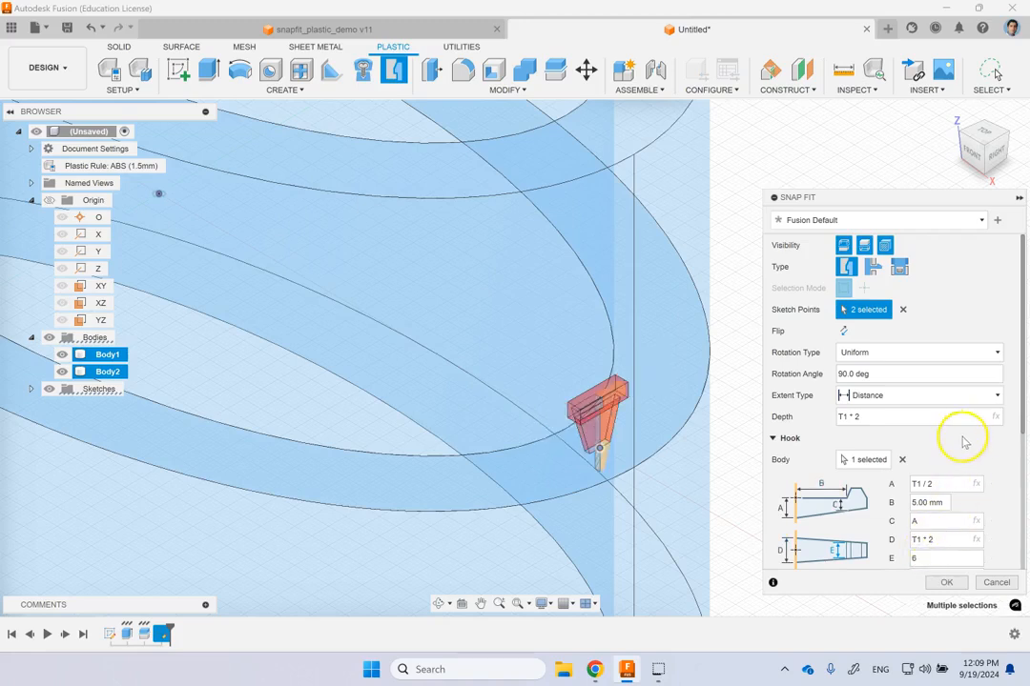
Step: Return the hook's dimension E to D and finish creating the snap fit on both bodies
key("ctrl+z")
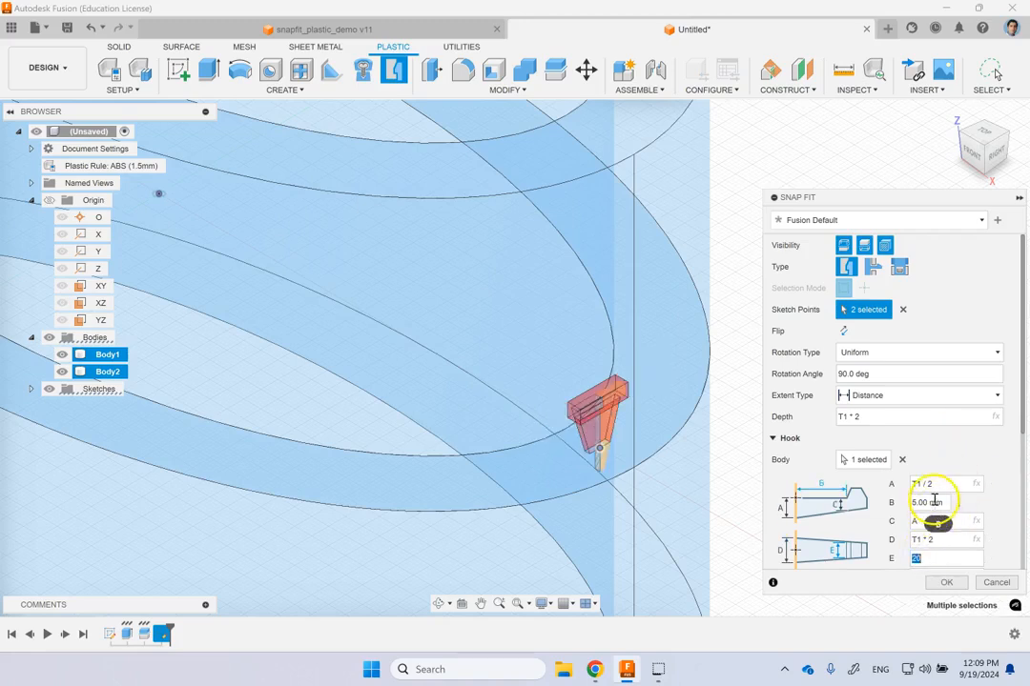
type("d")
left_click(954, 307)
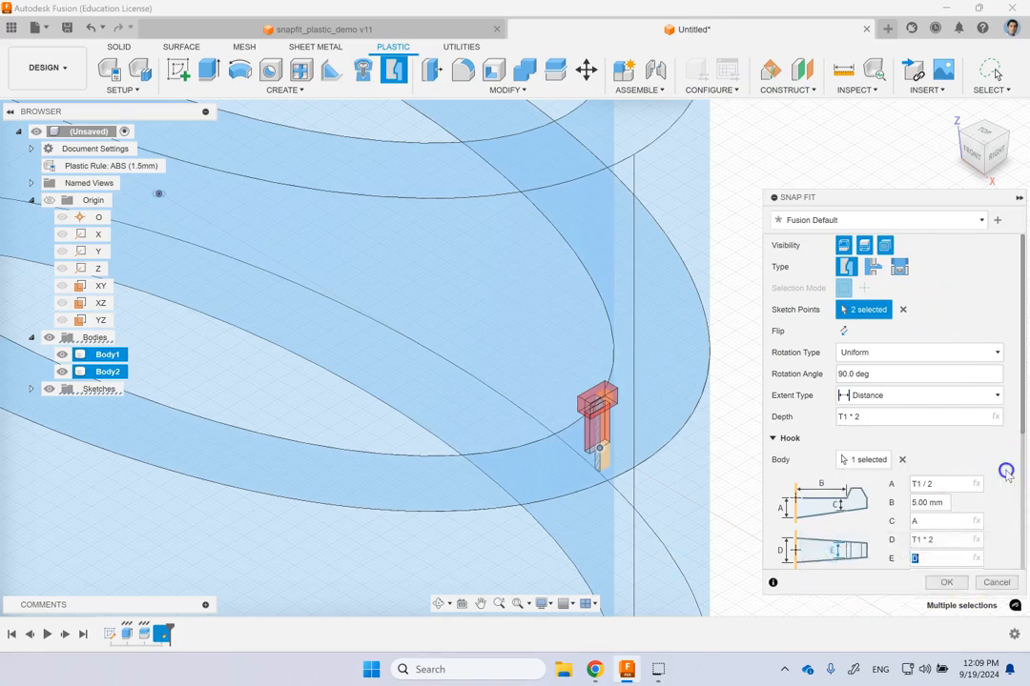
left_click(951, 582)
scroll(658, 432, "down", 5)
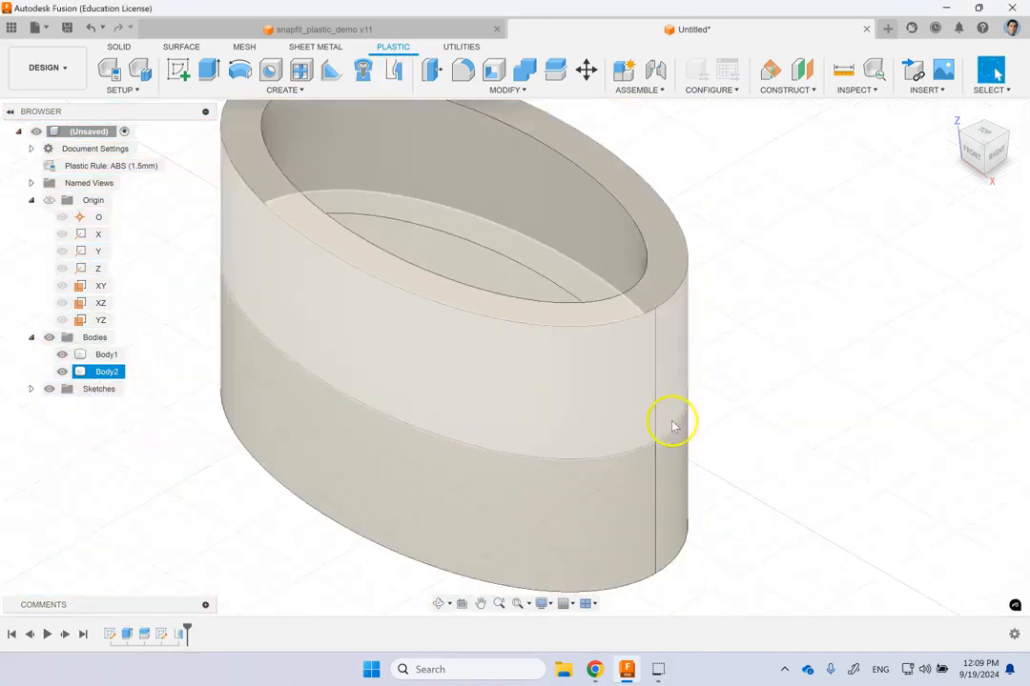
scroll(429, 349, "up", 3)
scroll(425, 340, "down", 2)
key("Escape")
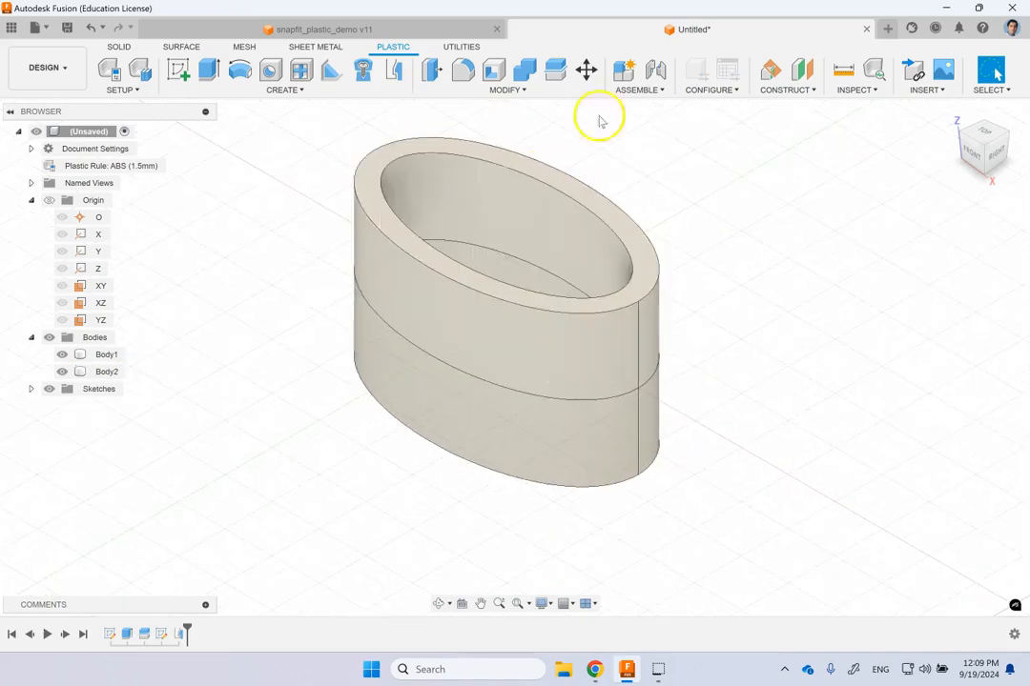
Step: Move the upper half, Body2, 105 mm along Y away from the lower half
left_click(587, 72)
left_click(529, 252)
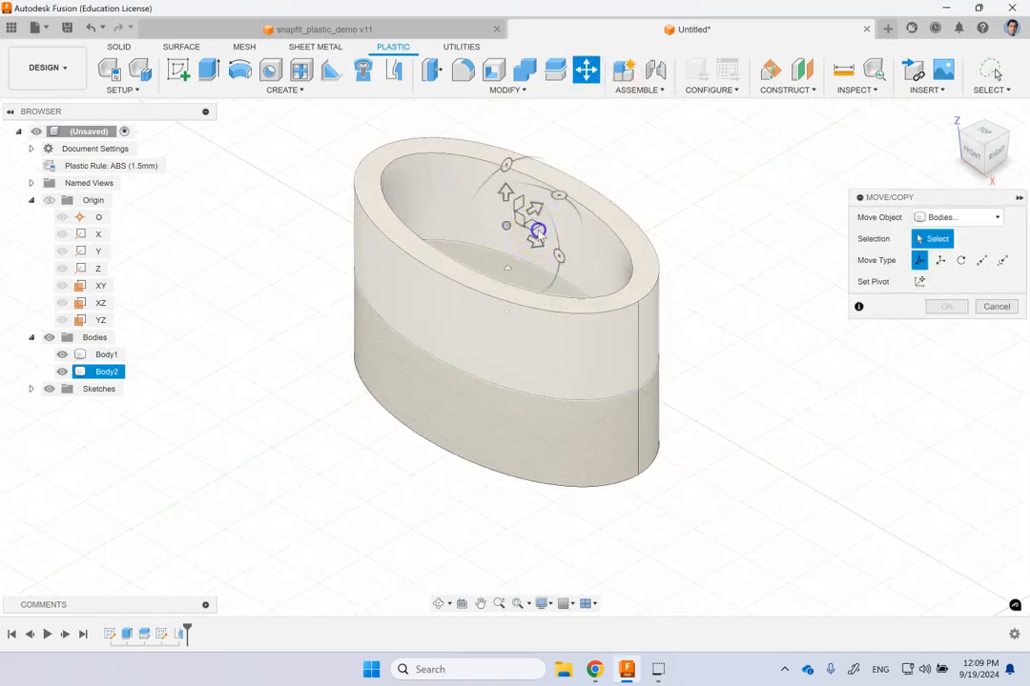
left_click_drag(538, 236, 776, 158)
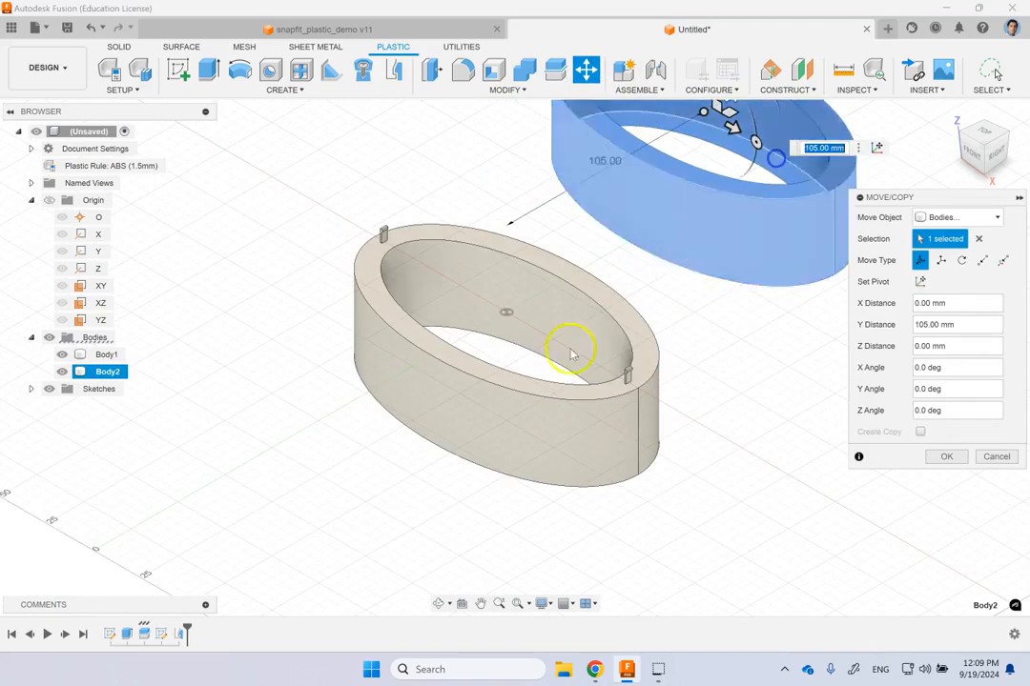
scroll(570, 354, "up", 3)
scroll(641, 376, "up", 1)
scroll(694, 345, "down", 2)
left_click(946, 457)
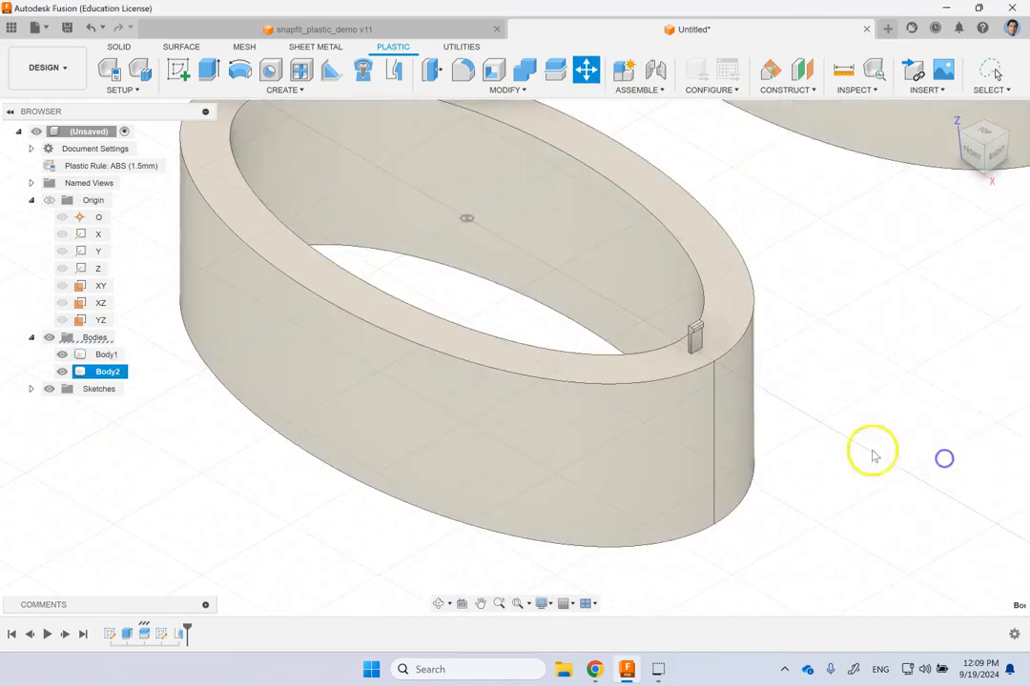
Step: Examine the snap fit features on the two separated halves and look through the available creation commands
middle_click_drag(873, 456, 740, 386, "shift")
middle_click_drag(891, 336, 996, 237, "shift")
middle_click_drag(749, 214, 771, 294, "shift")
scroll(782, 299, "down", 3)
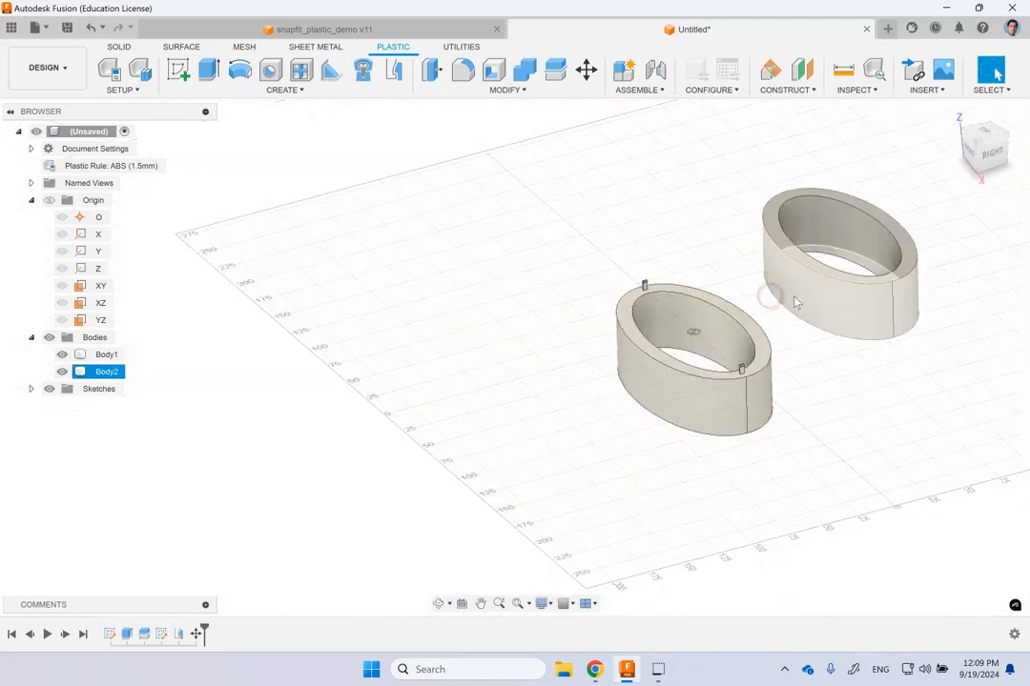
left_click(575, 253)
scroll(566, 266, "up", 2)
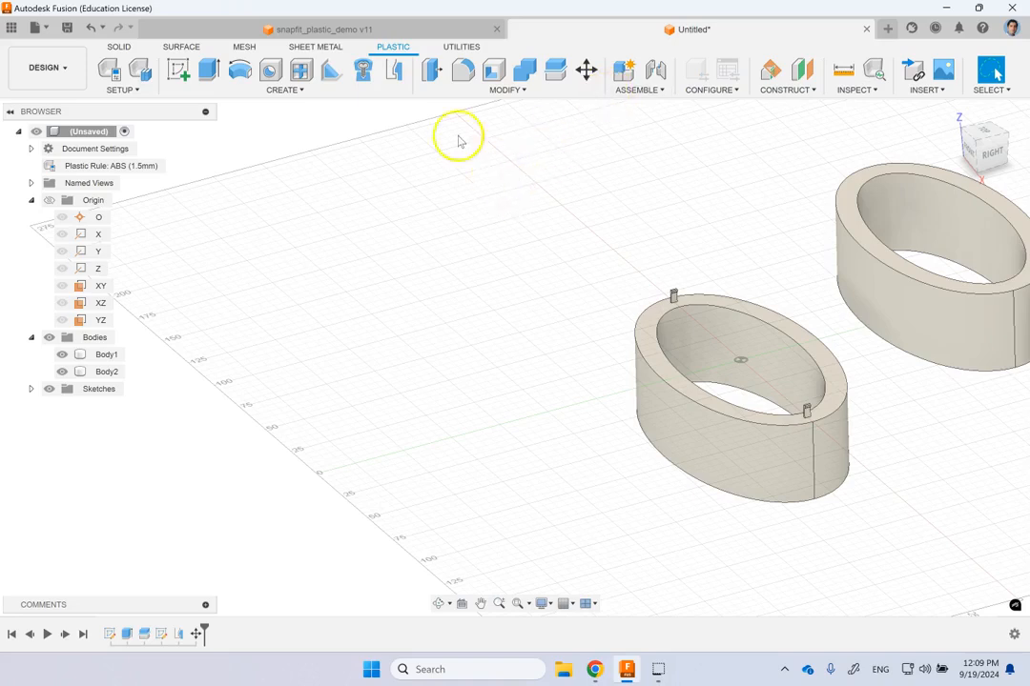
left_click(315, 91)
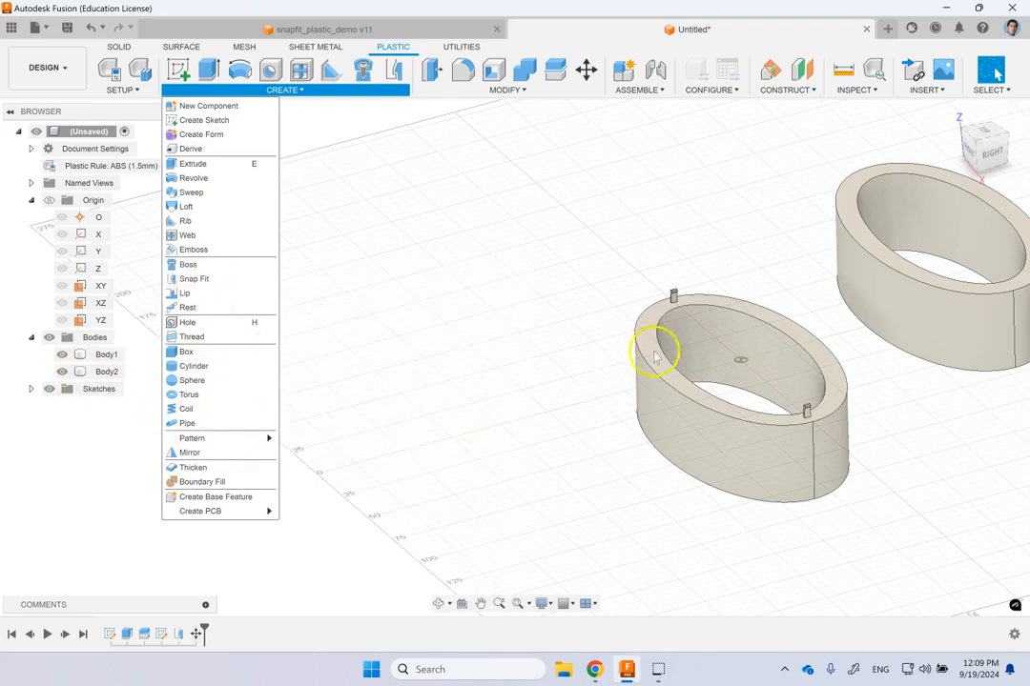
left_click(526, 257)
scroll(527, 259, "down", 2)
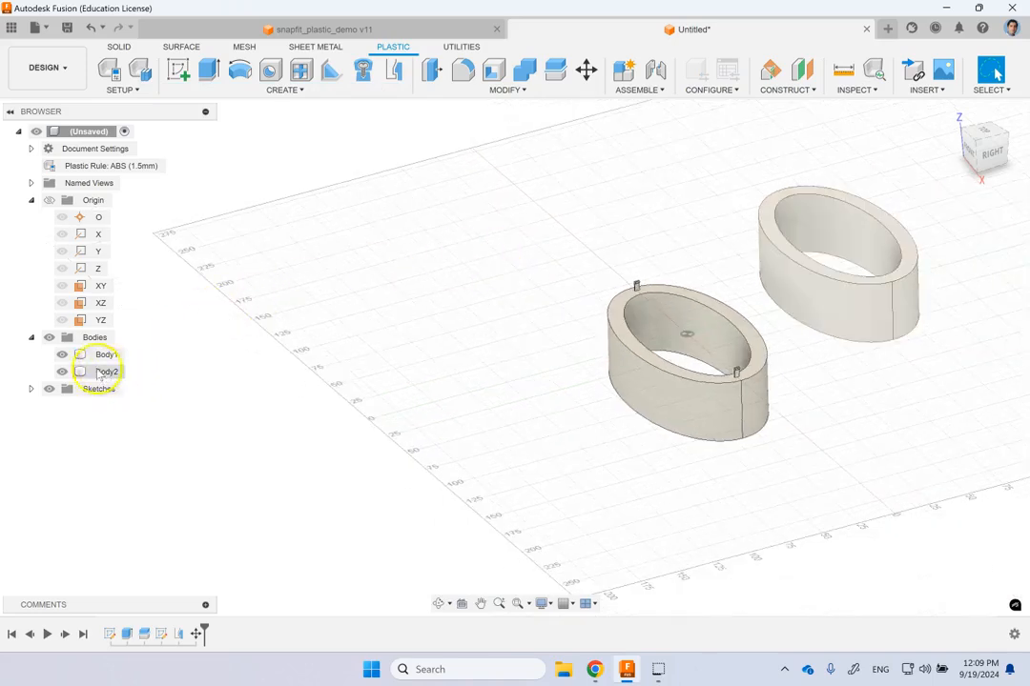
Step: Delete Sketch2, including its use by other features in the timeline
left_click(30, 389)
left_click(110, 407)
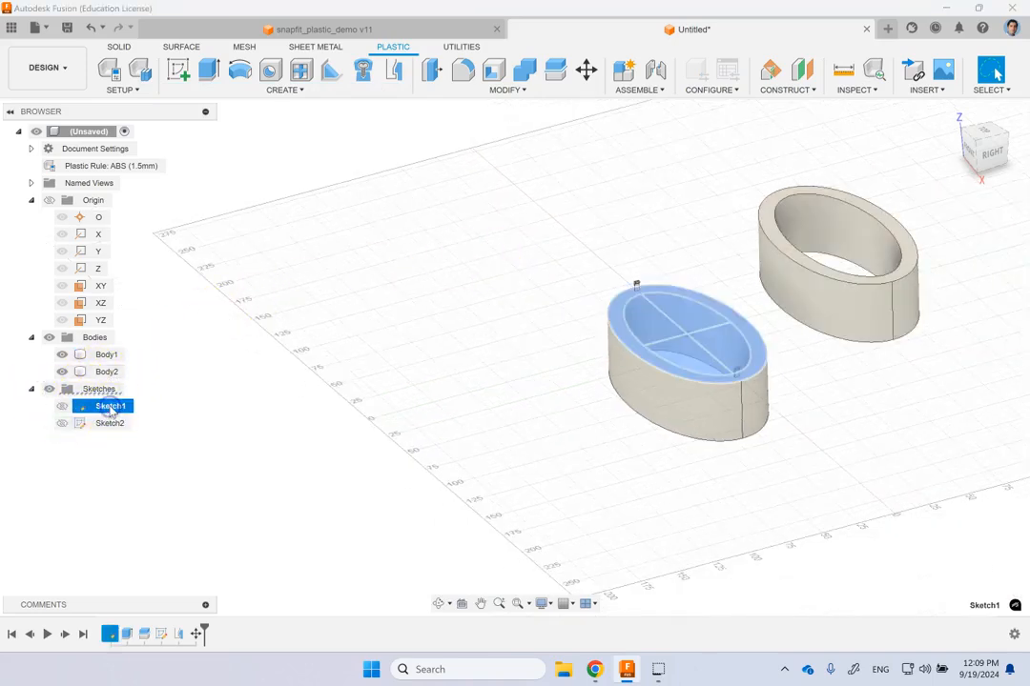
left_click(105, 423)
right_click(105, 423)
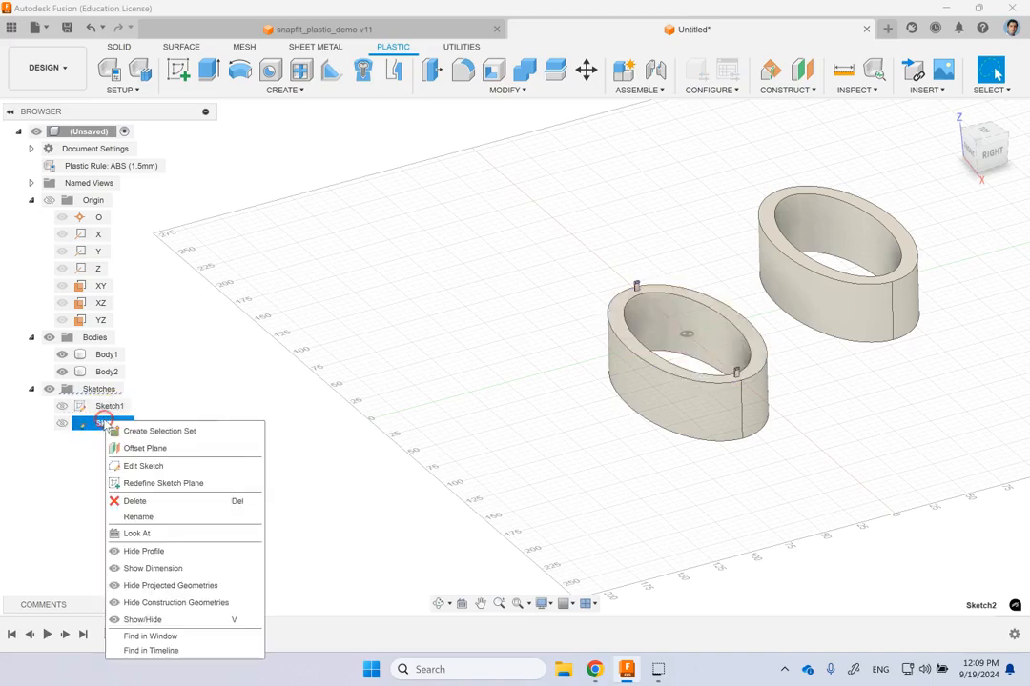
left_click(133, 499)
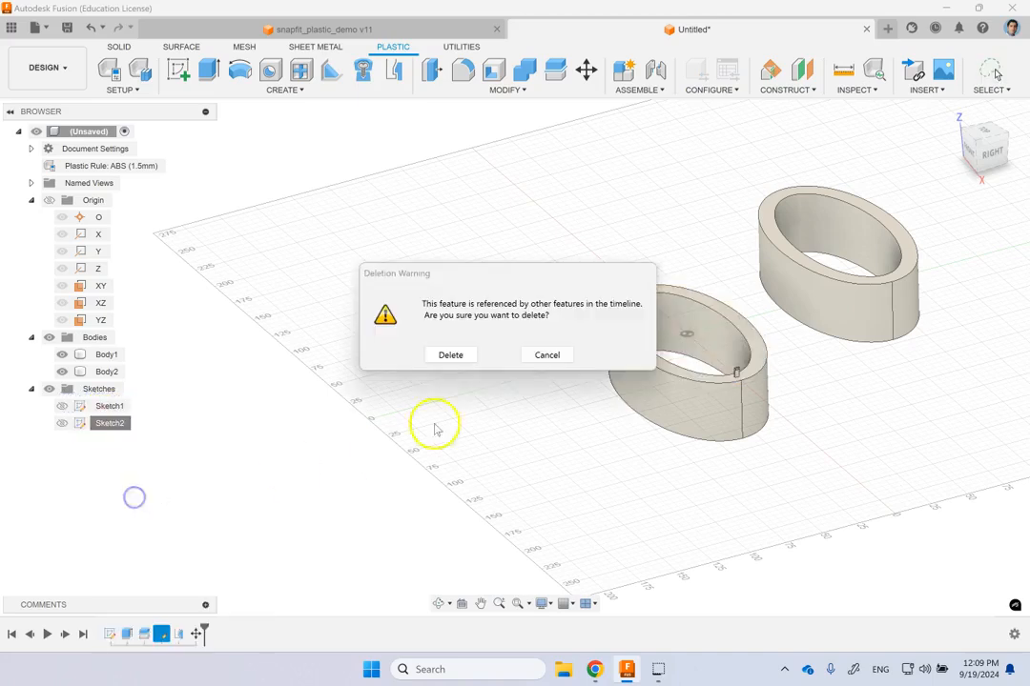
left_click(451, 358)
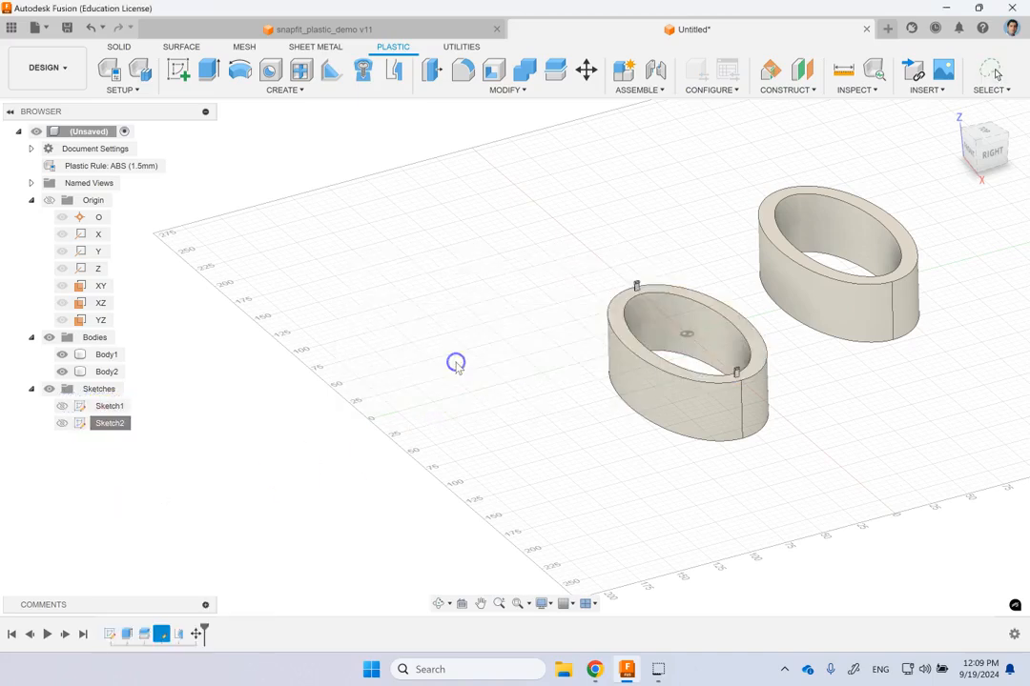
Step: Edit Sketch1 to remove the outer ellipse offset by 10 mm, leaving only the inner ellipse
left_click(117, 407)
right_click(118, 410)
left_click(133, 453)
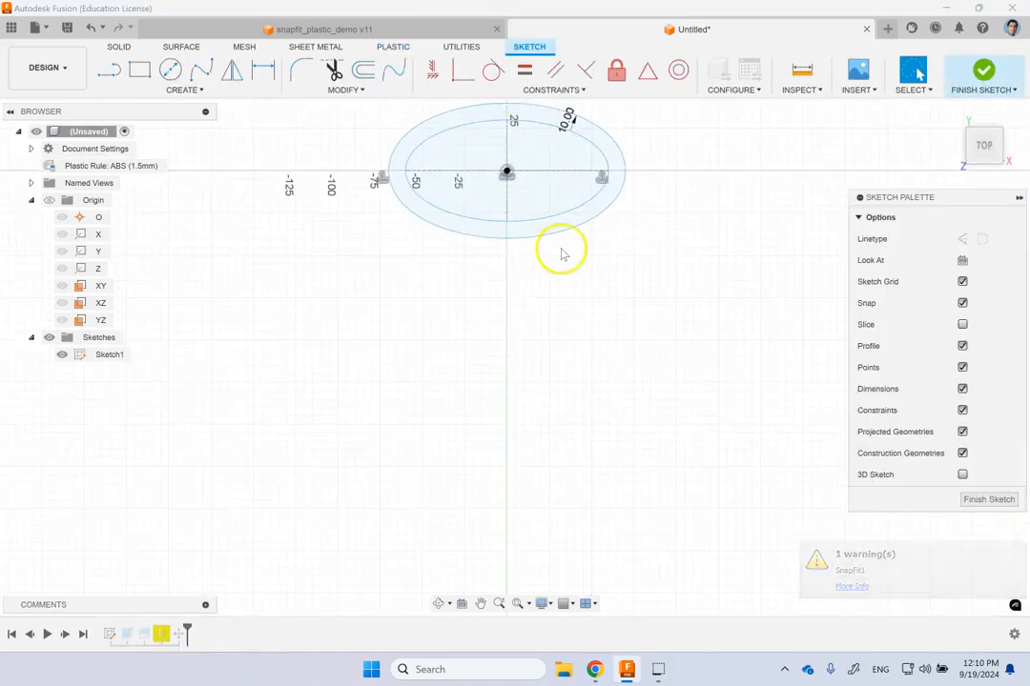
left_click(983, 71)
right_click(117, 409)
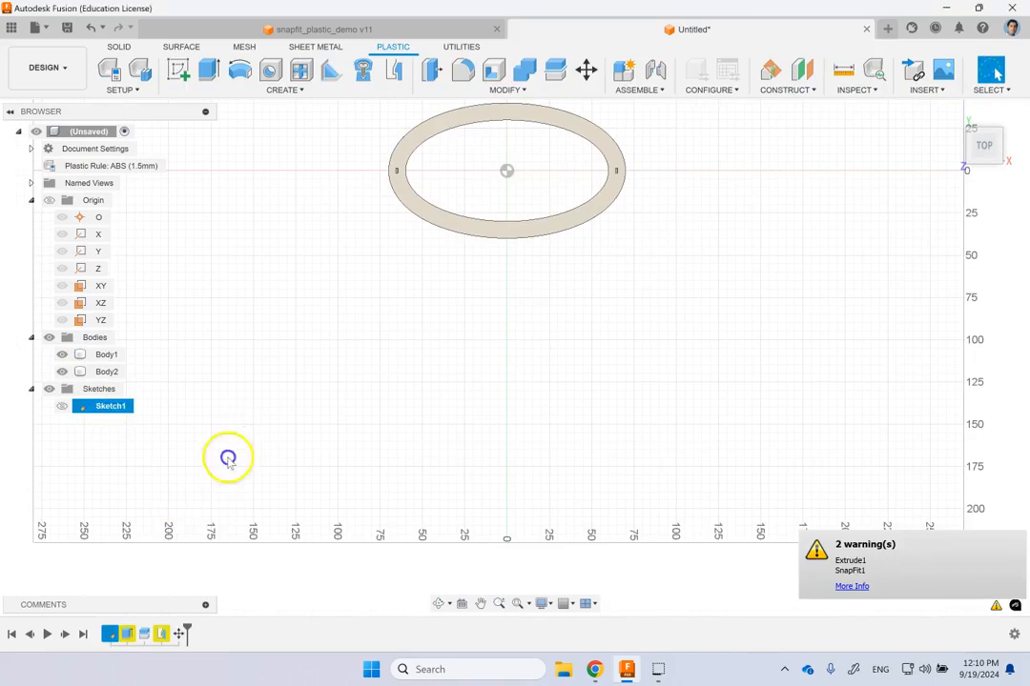
Step: Delete the snap fit feature from the timeline
left_click(162, 634)
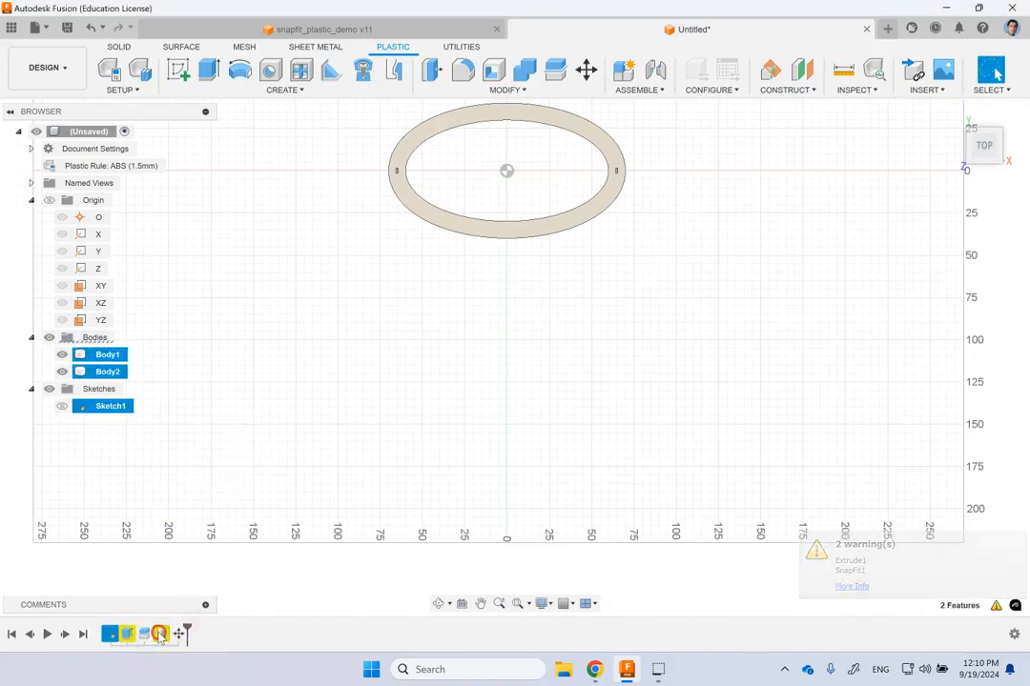
right_click(163, 635)
left_click(199, 539)
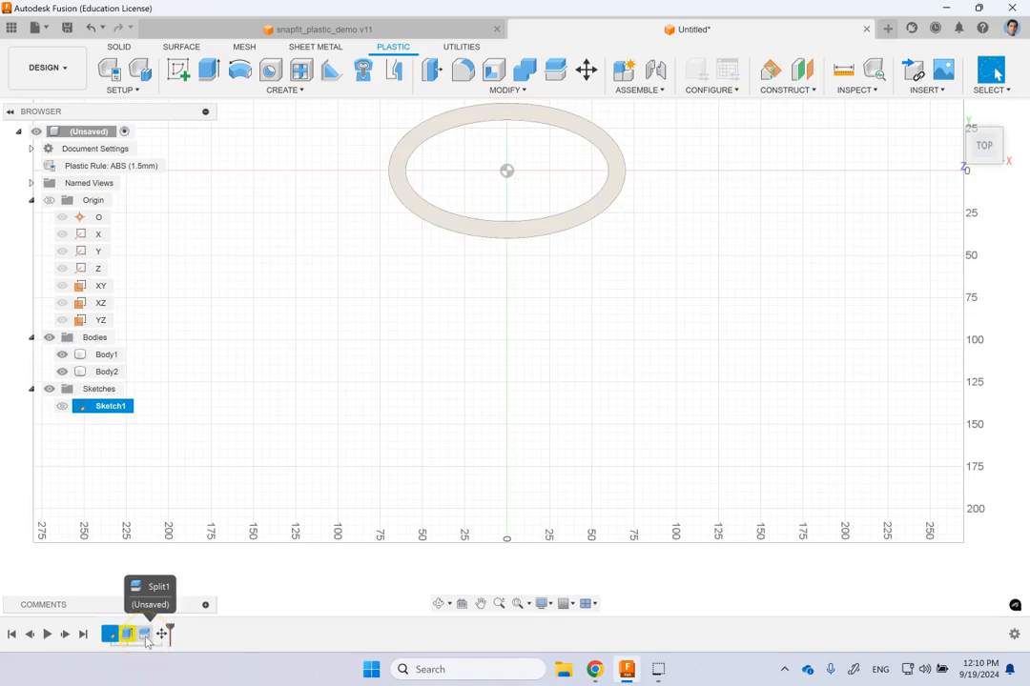
Step: Set the ellipse extrusion's symmetric distance to 15 mm and delete the Move feature that separates the two halves
right_click(126, 634)
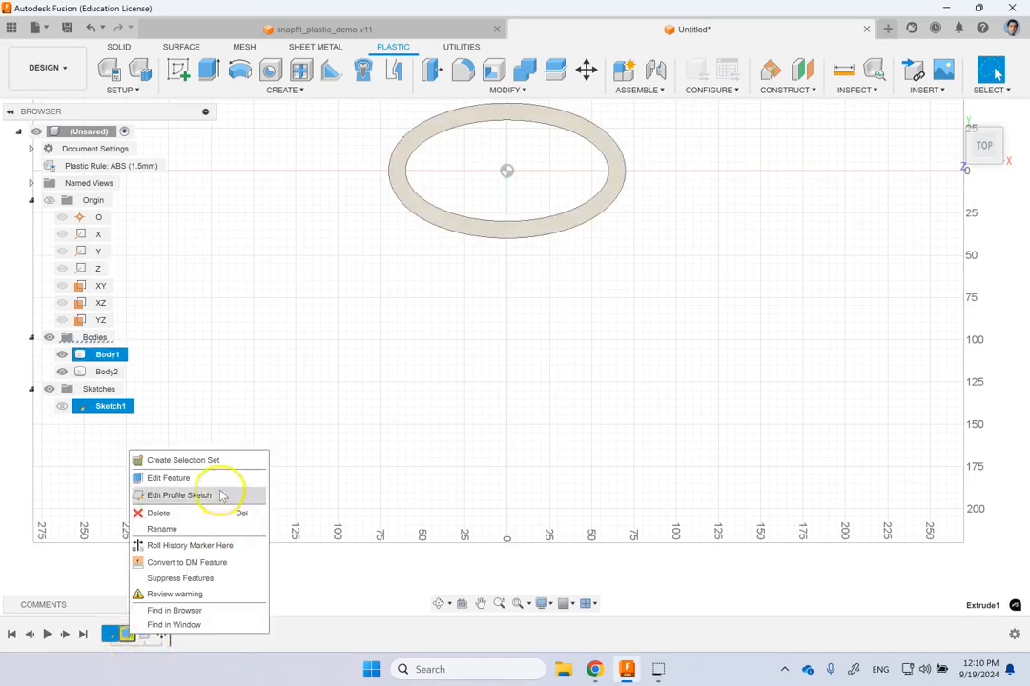
left_click(193, 478)
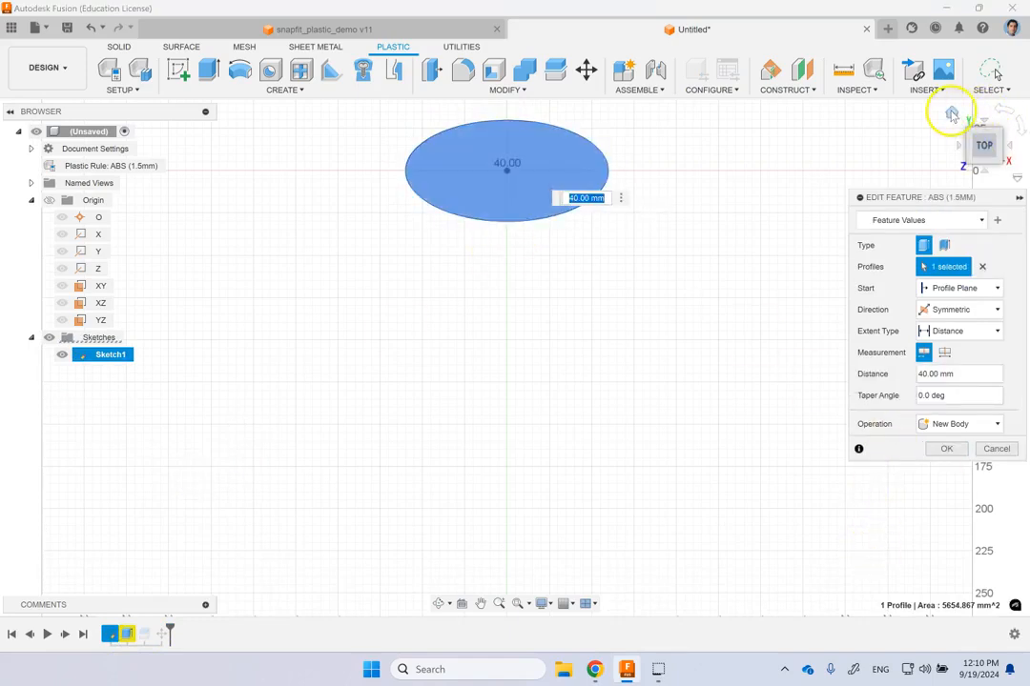
left_click(950, 114)
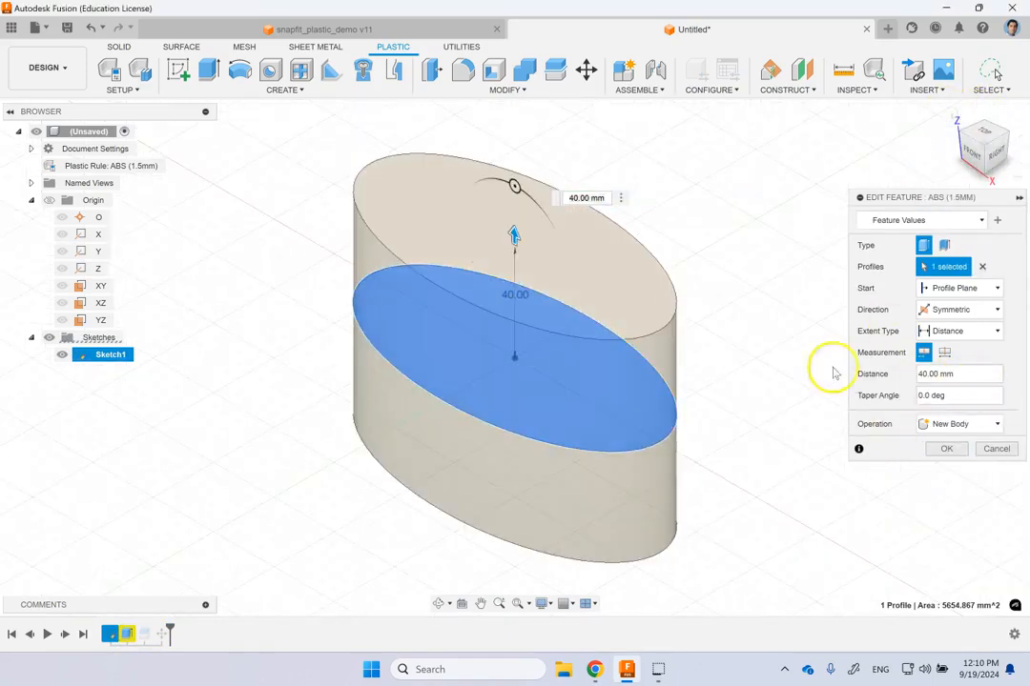
left_click(513, 235)
left_click_drag(514, 233, 516, 301)
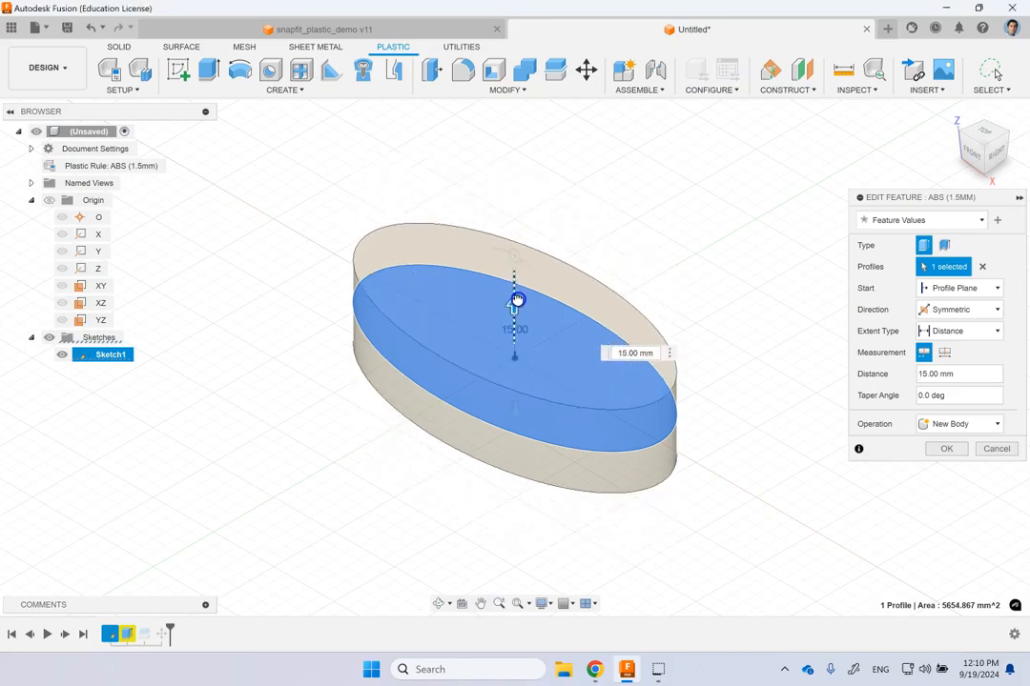
left_click(949, 452)
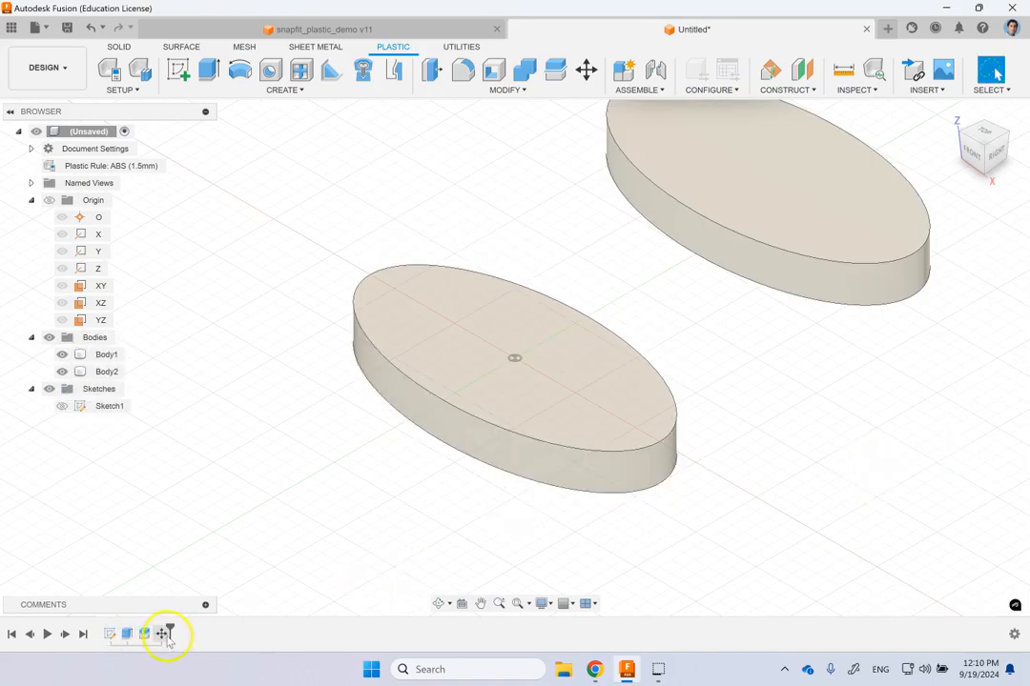
right_click(168, 636)
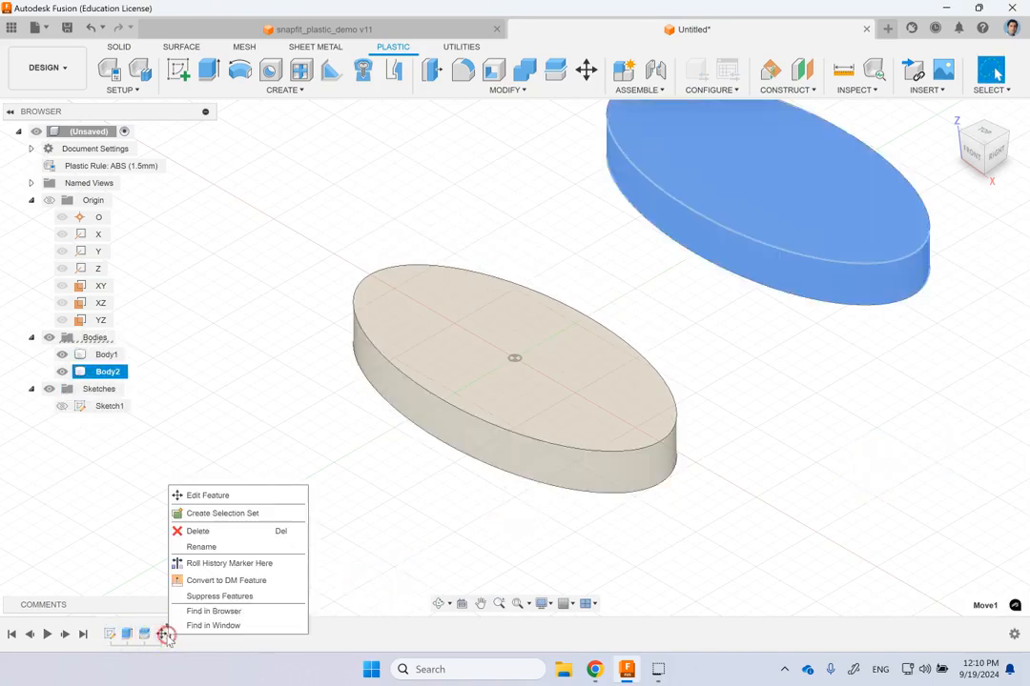
left_click(200, 534)
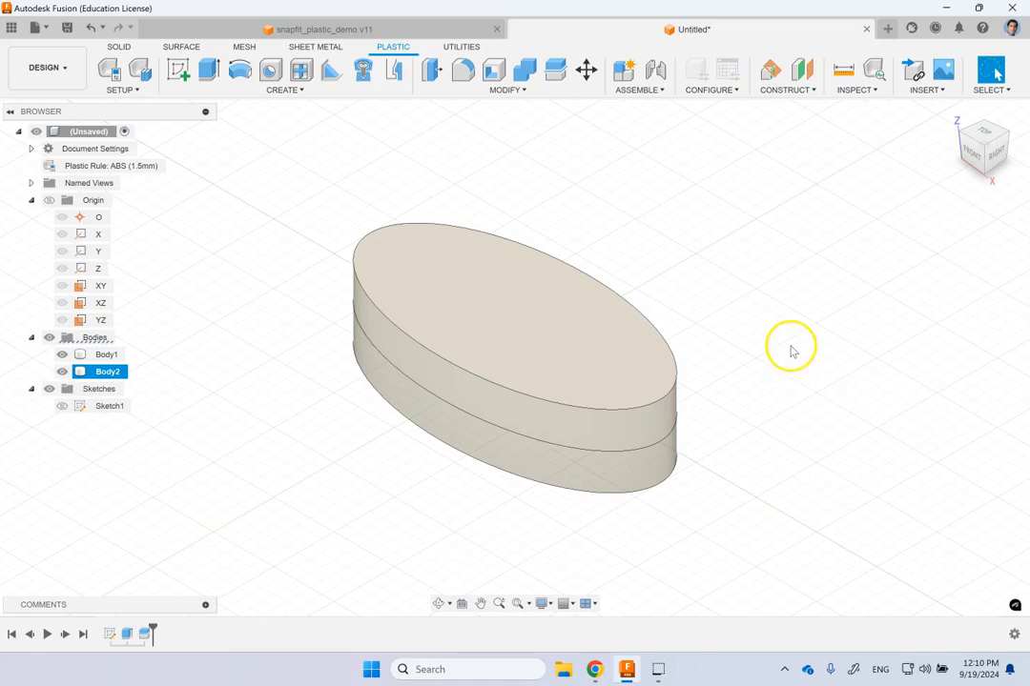
Step: Start a Boss feature, save the design as demo in My First Project, and cancel the Boss
left_click(362, 72)
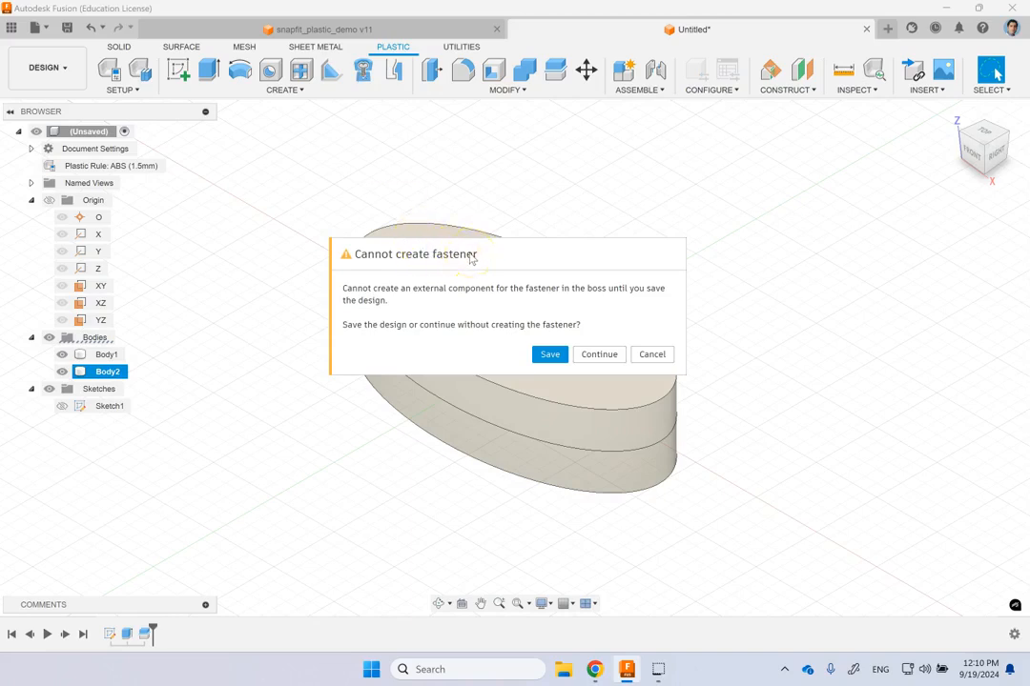
left_click(544, 356)
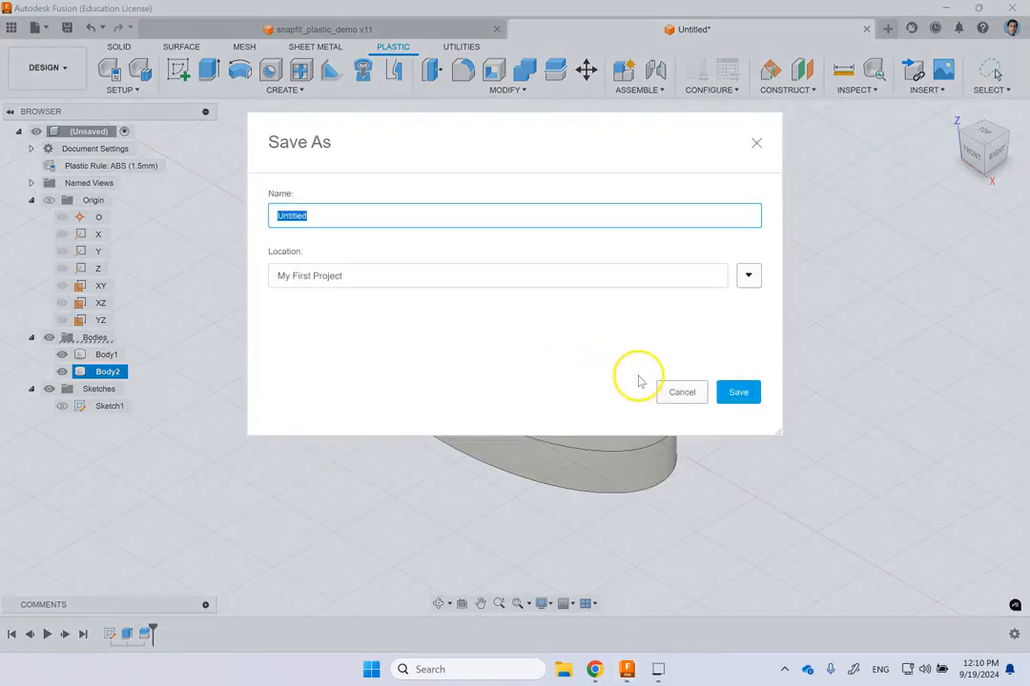
key("Return")
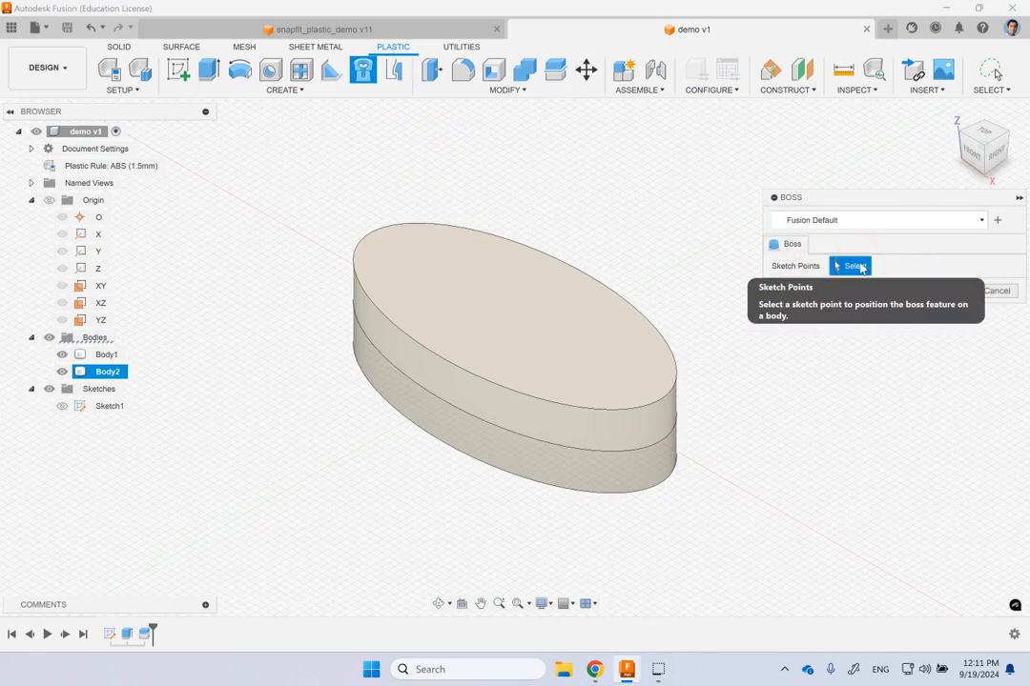
left_click(988, 291)
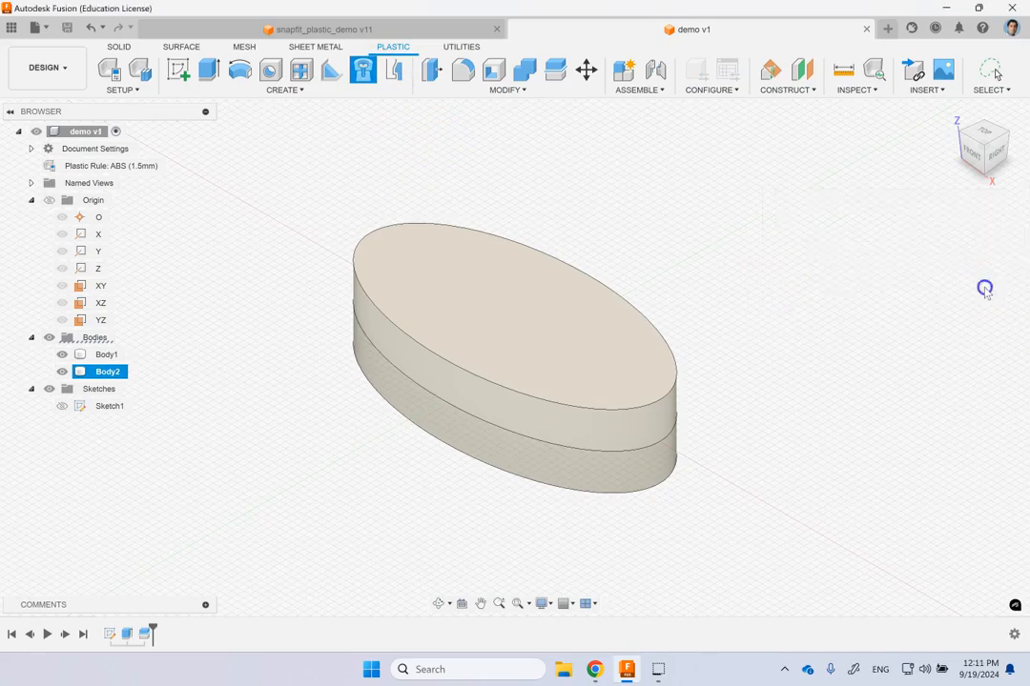
Step: Hide the upper half of the oval solid, Body2
left_click(452, 391)
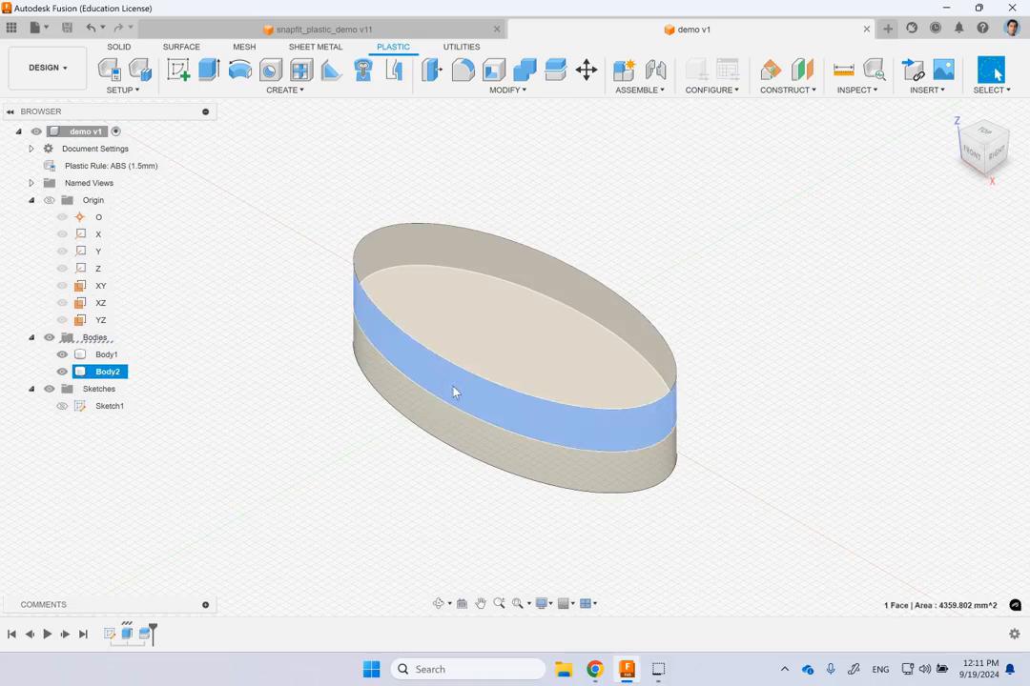
key("v")
left_click(798, 274)
Step: Sketch a point on the lower half's top face, 15 mm from the centre along the short axis, and finish the sketch
left_click(583, 341)
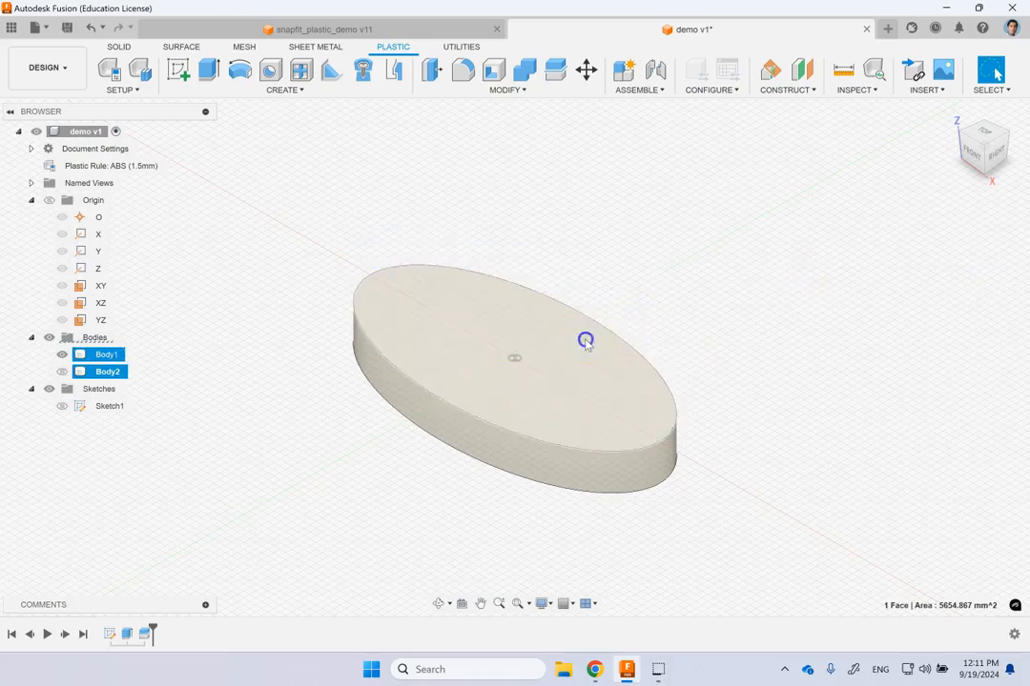
left_click(176, 71)
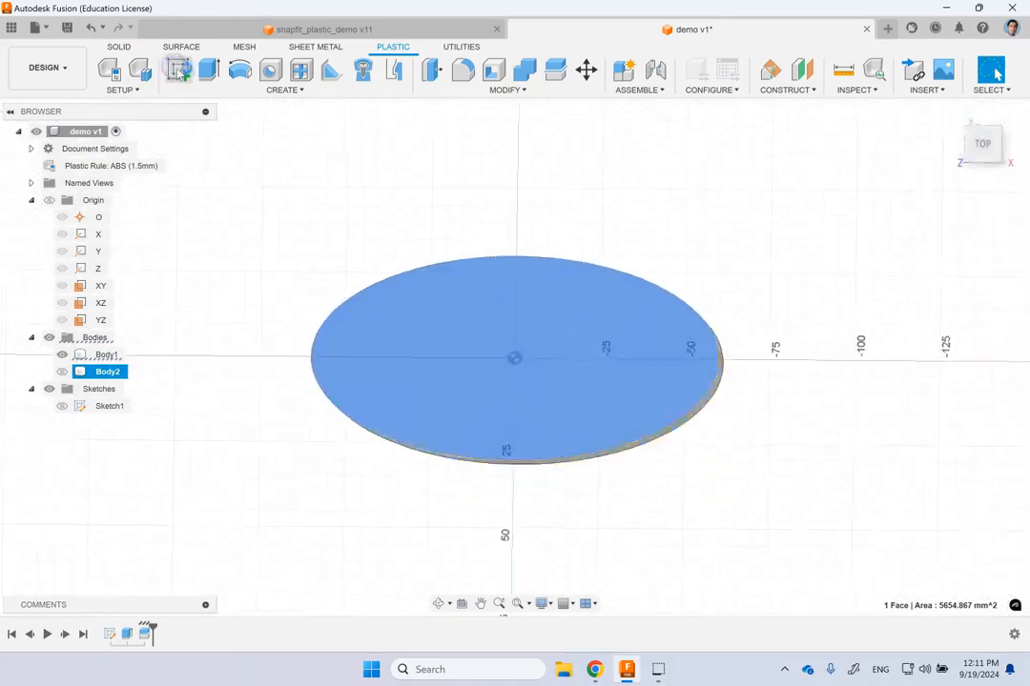
left_click(171, 91)
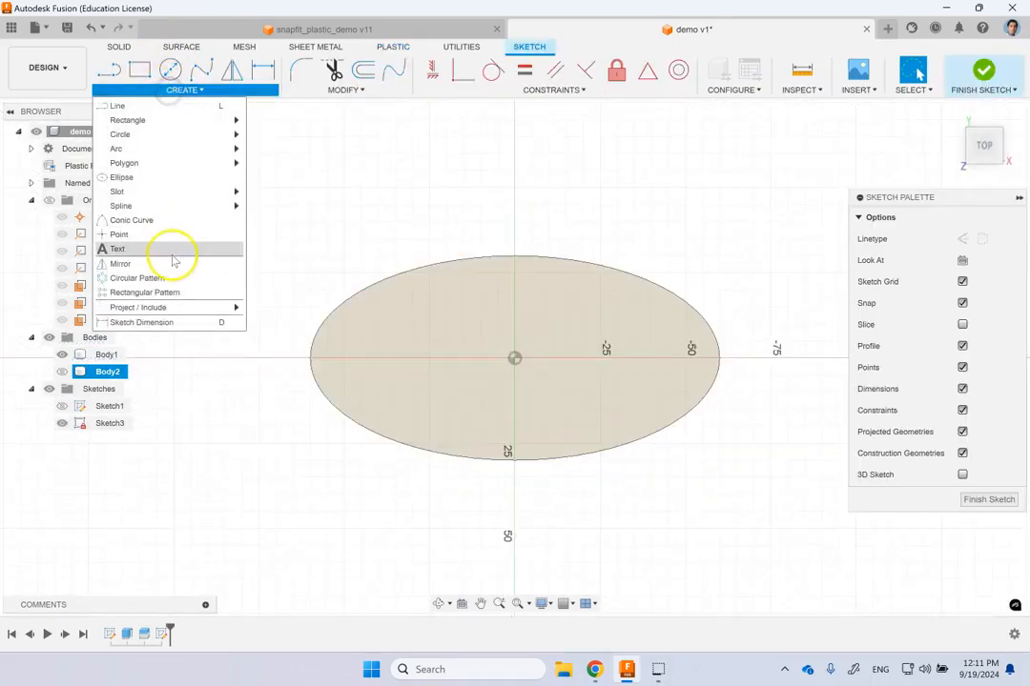
left_click(141, 235)
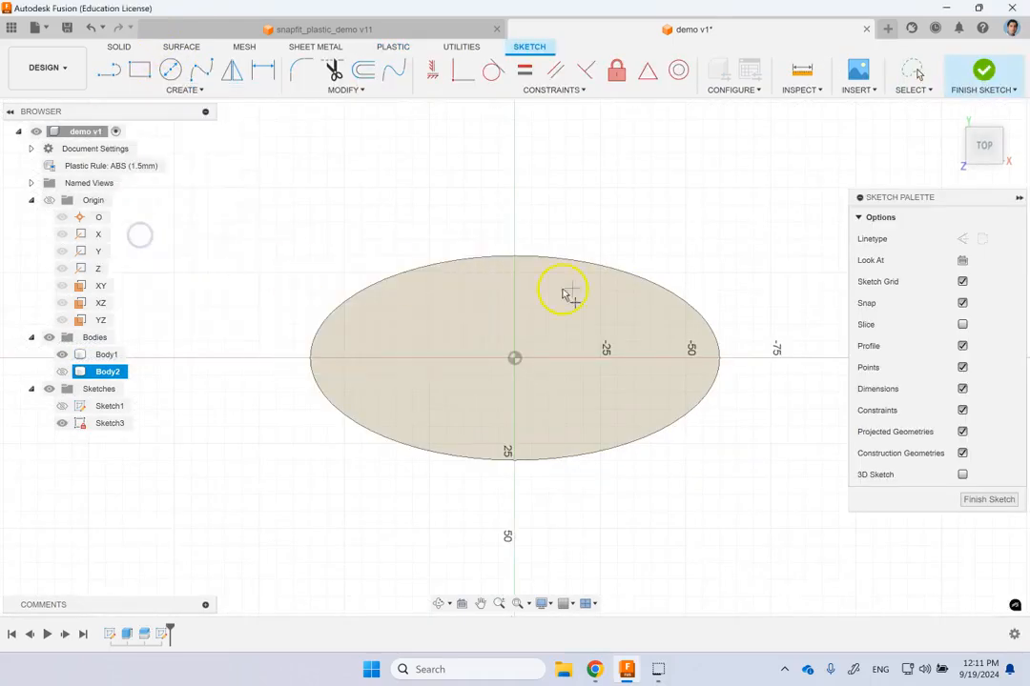
left_click(515, 307)
left_click(983, 69)
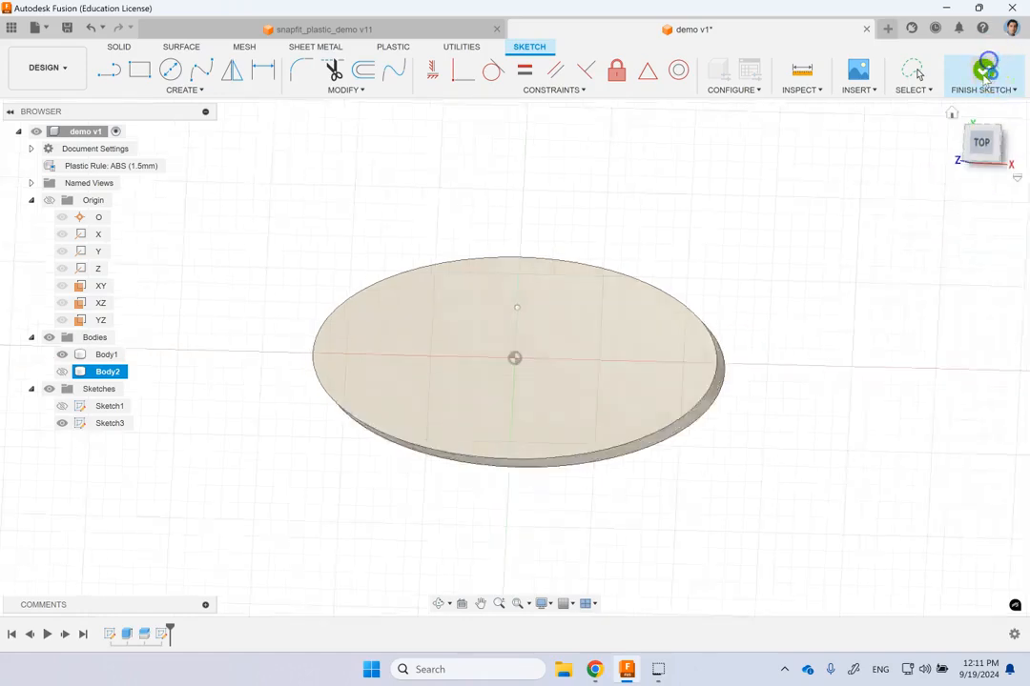
left_click(805, 186)
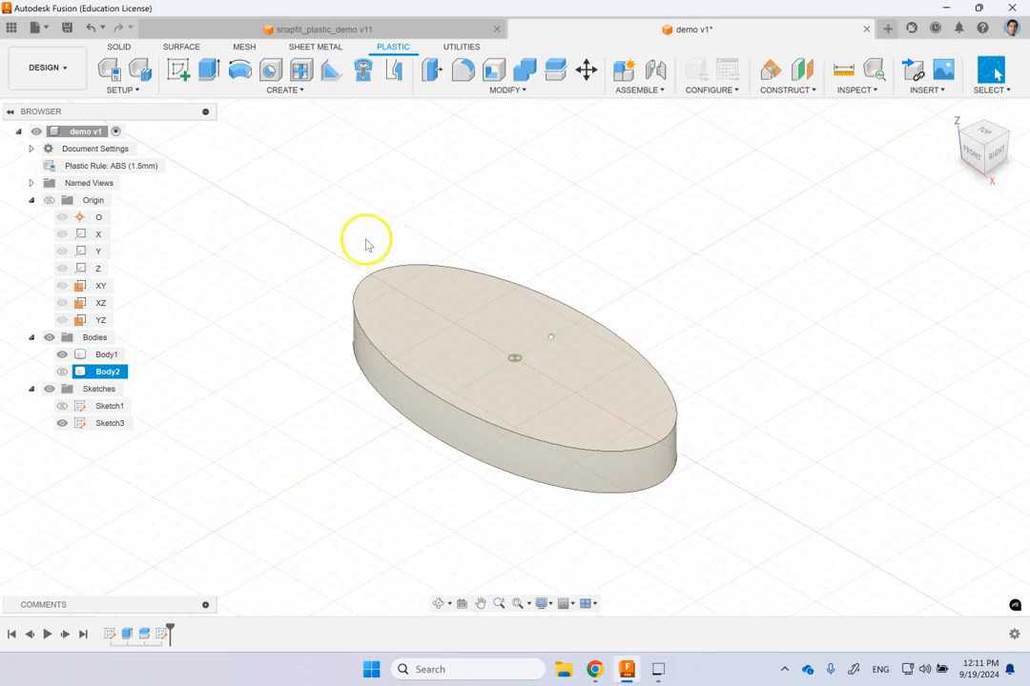
Step: Show Body2 again and collapse the Bodies, Origin and Sketches folders in the browser
left_click(62, 372)
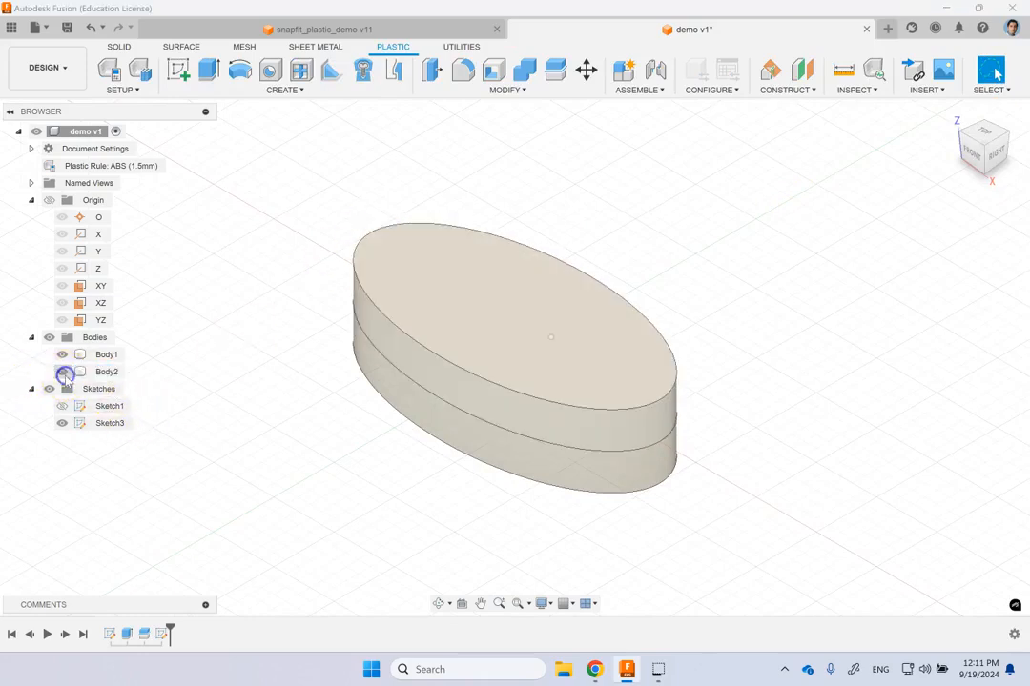
left_click(30, 337)
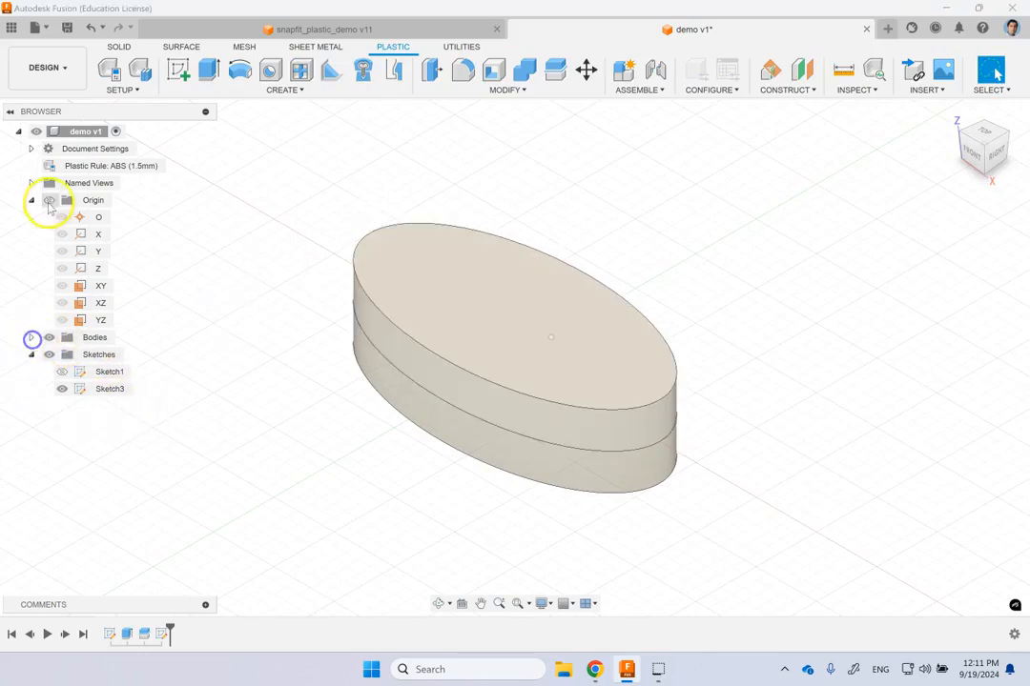
left_click(31, 201)
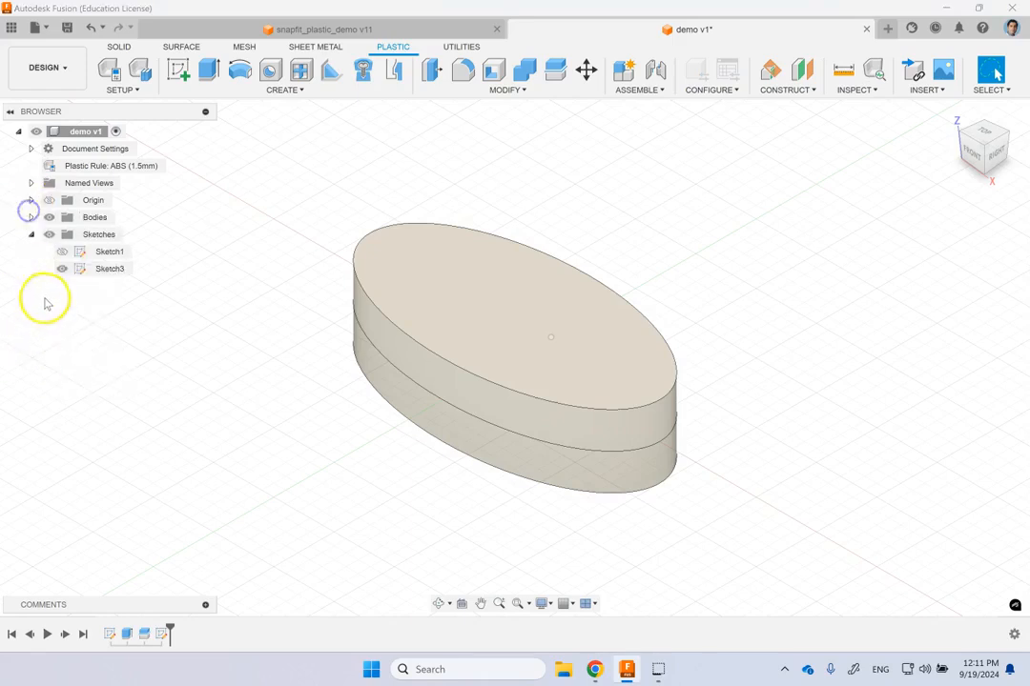
left_click(30, 235)
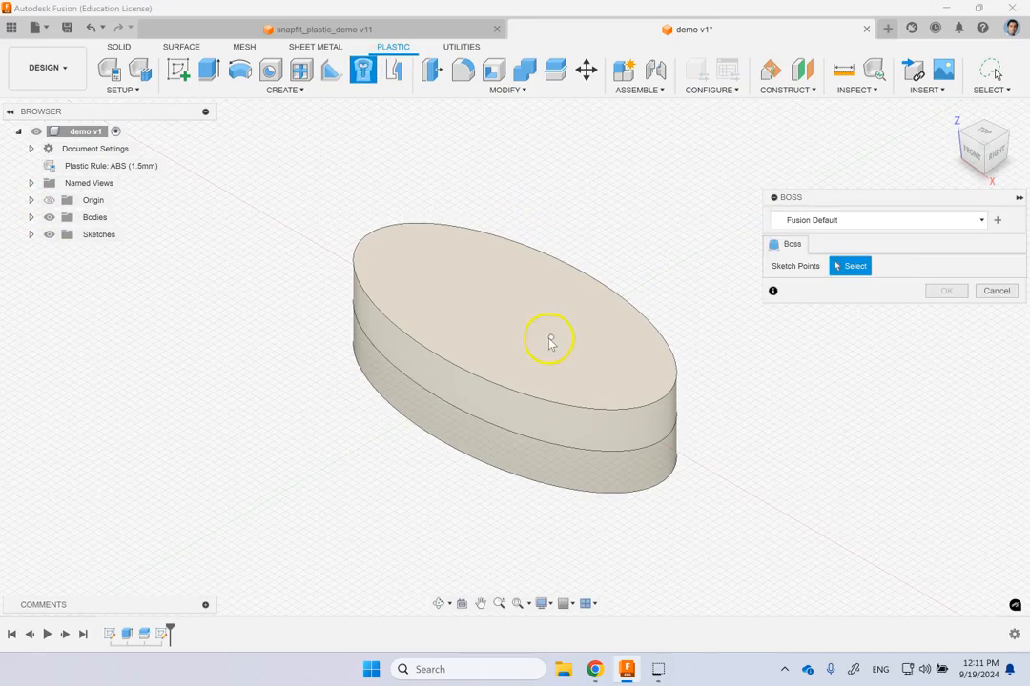
Step: Place a boss at the new sketch point and set its offset position to 2 mm
left_click(549, 340)
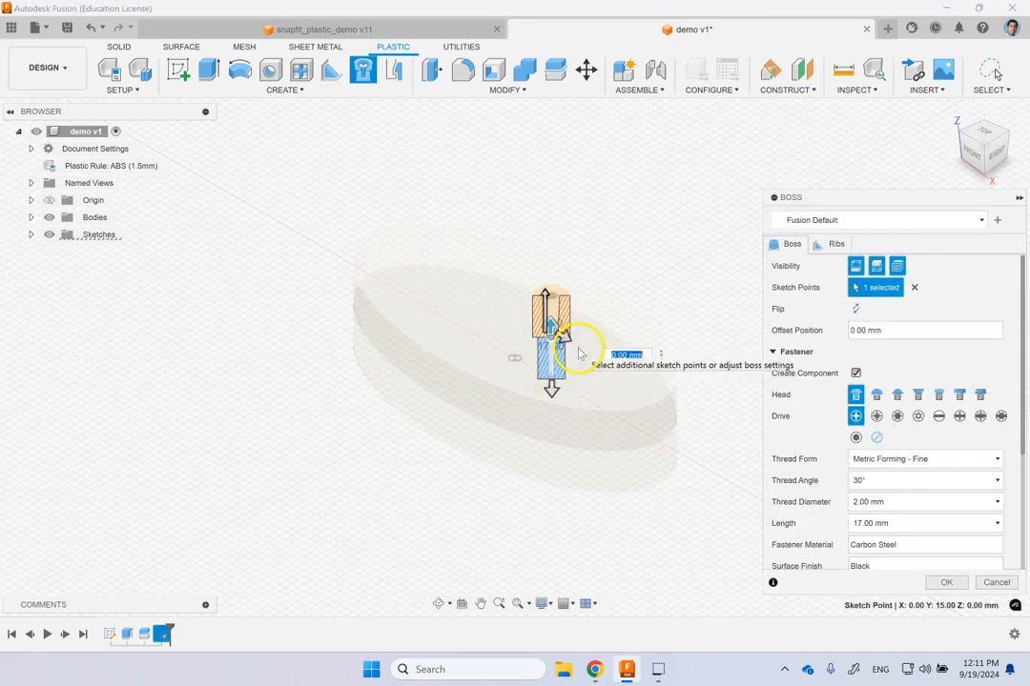
middle_click_drag(701, 225, 681, 267, "shift")
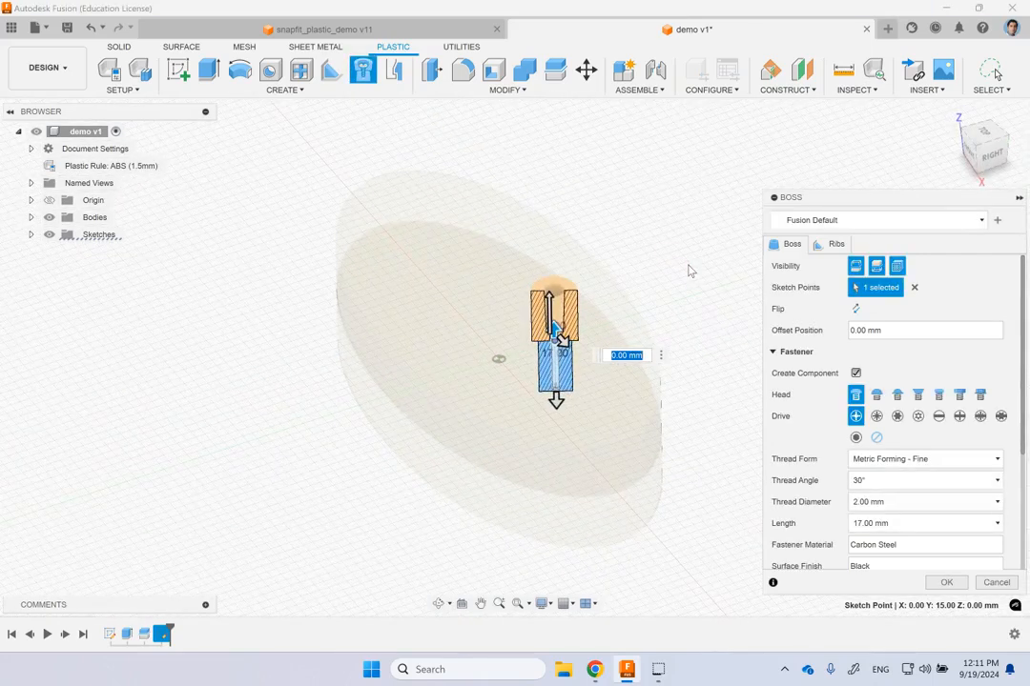
left_click(919, 332)
double_click(900, 339)
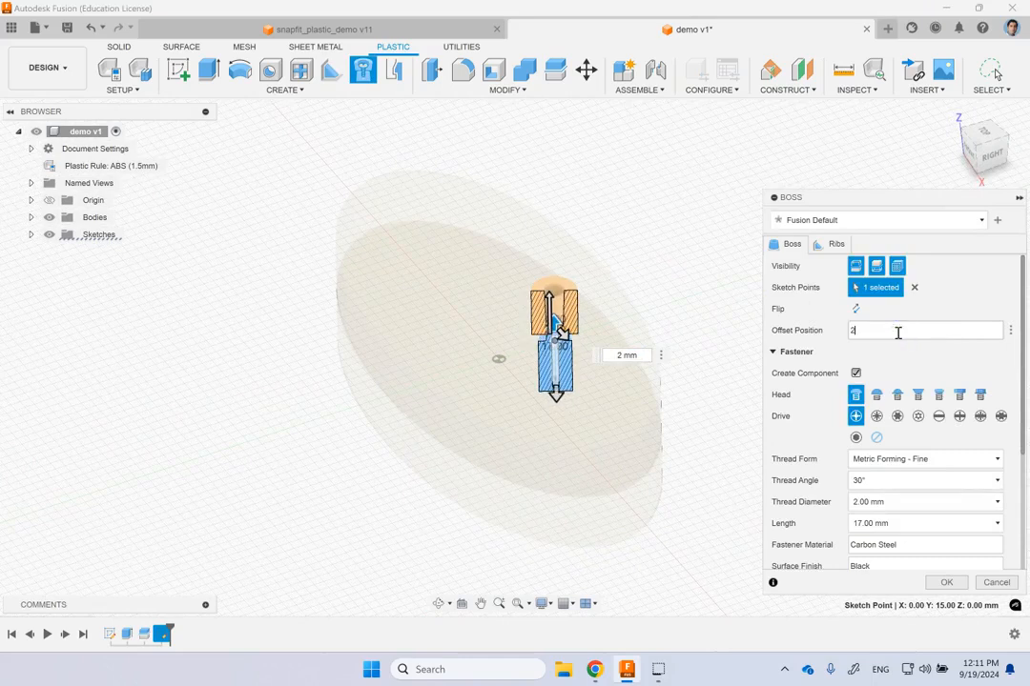
Step: Try a 5 mm offset position for the boss in the front view, and set it back to 0 mm
middle_click_drag(632, 341, 734, 205, "shift")
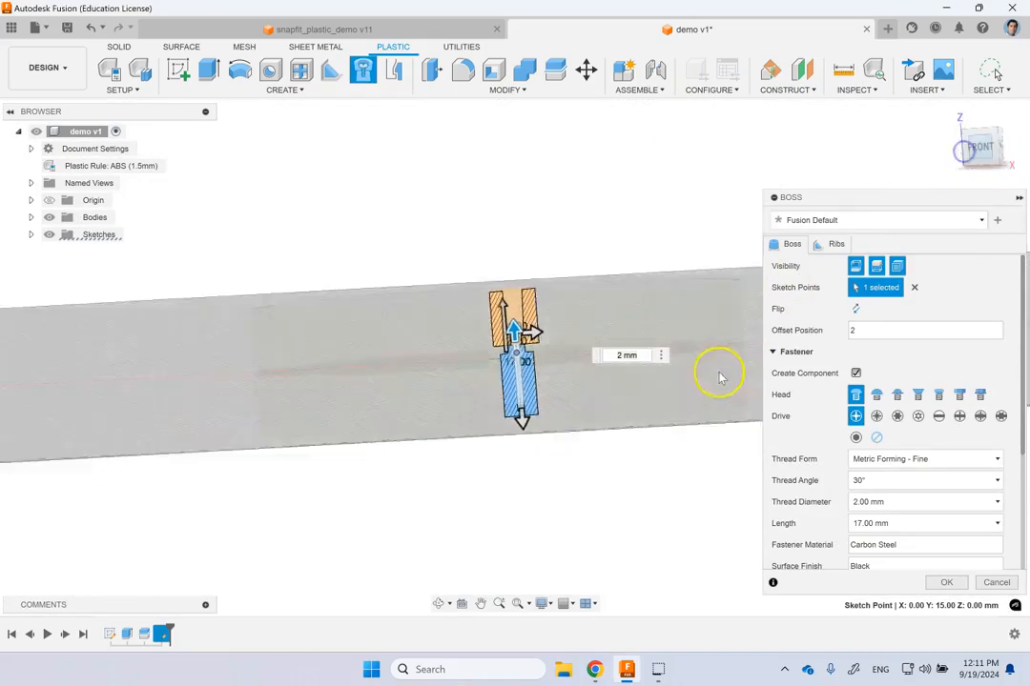
scroll(471, 420, "up", 3)
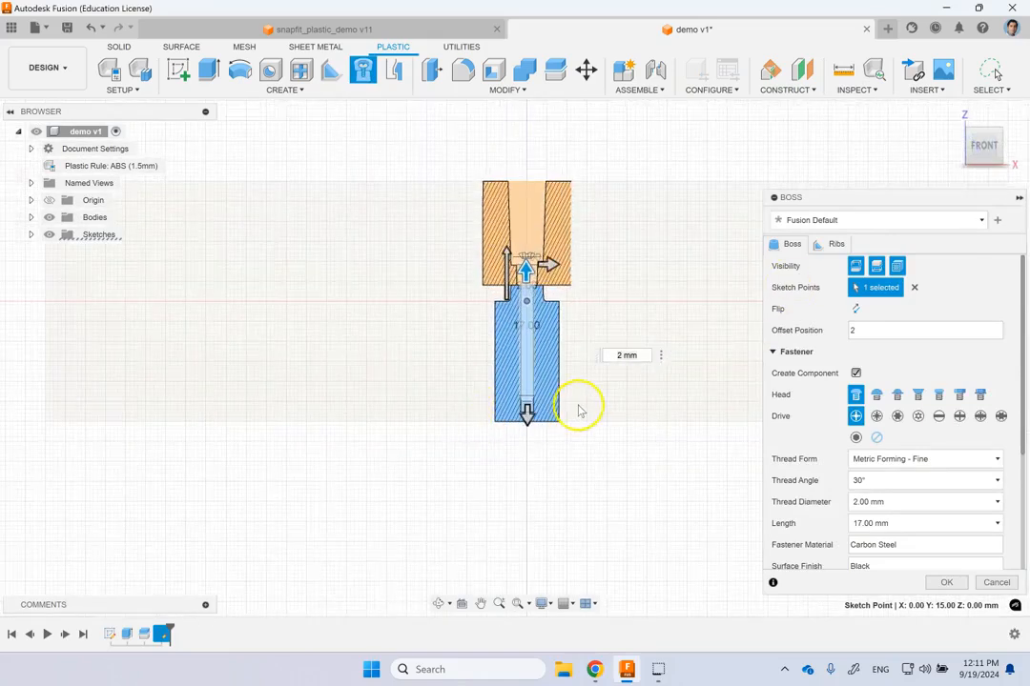
scroll(579, 410, "up", 1)
left_click(881, 330)
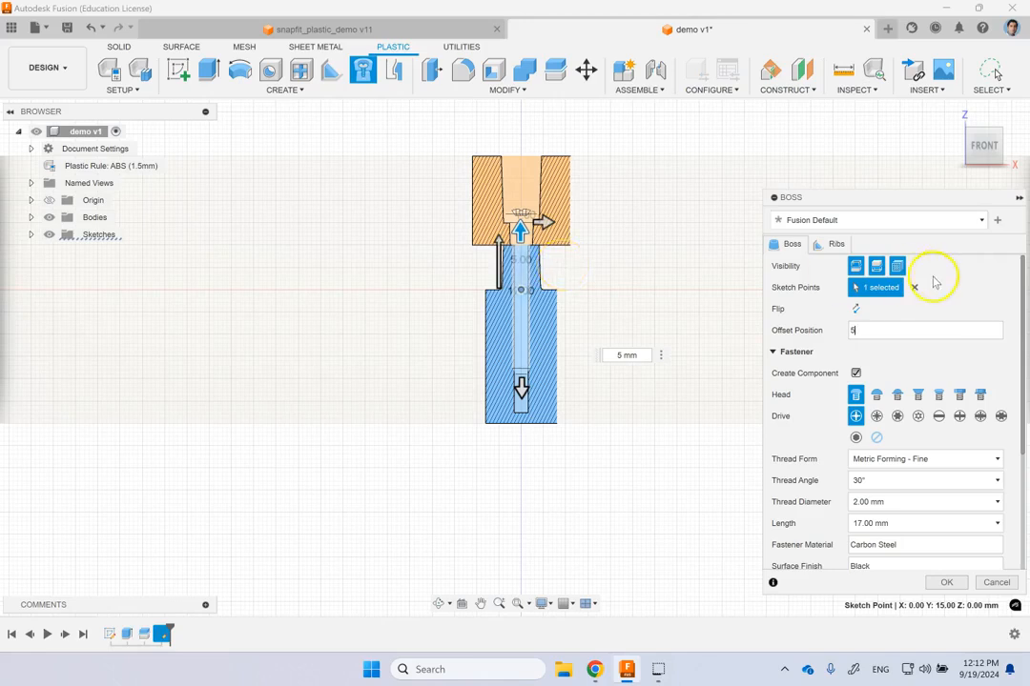
type("0")
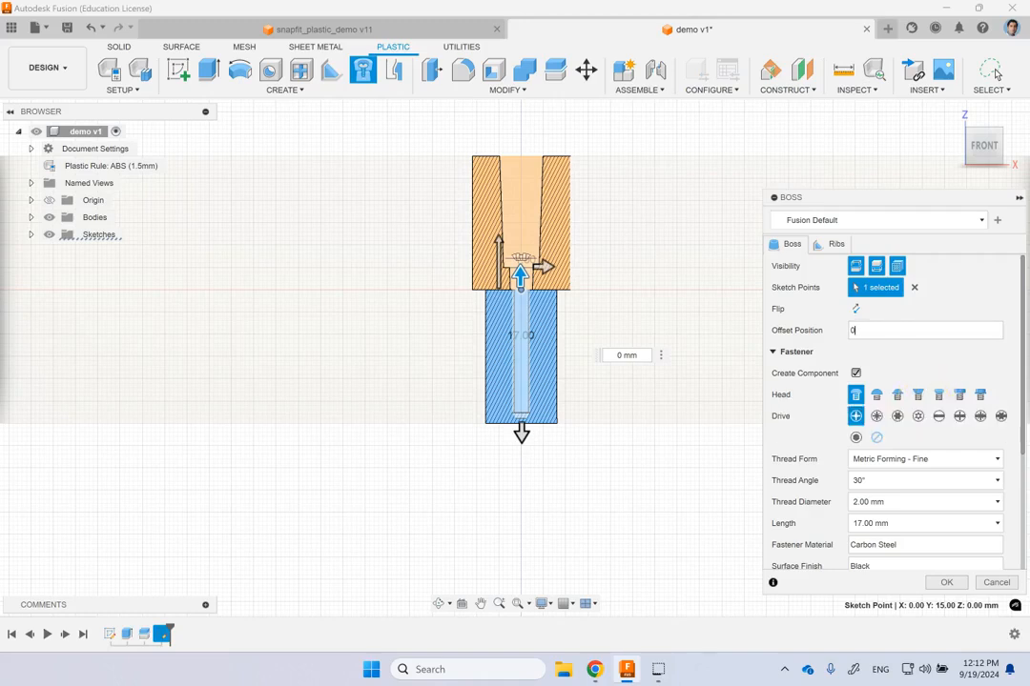
Step: Choose the sixth fastener head type, check the available thread forms, and set the fastener length to 25 mm
left_click(965, 397)
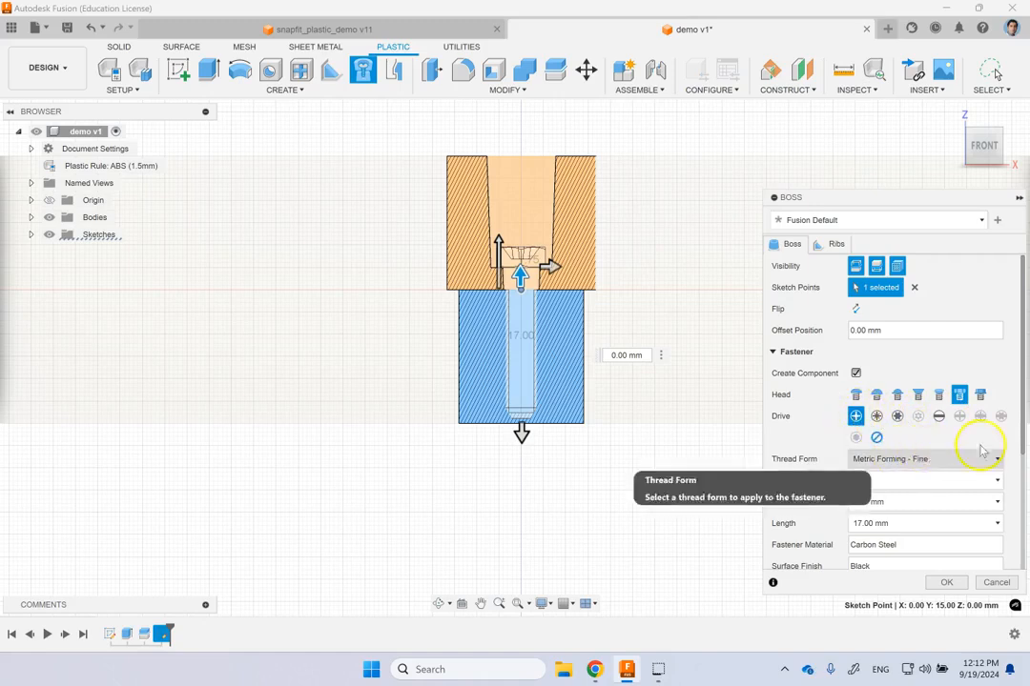
left_click_drag(1022, 399, 1022, 467)
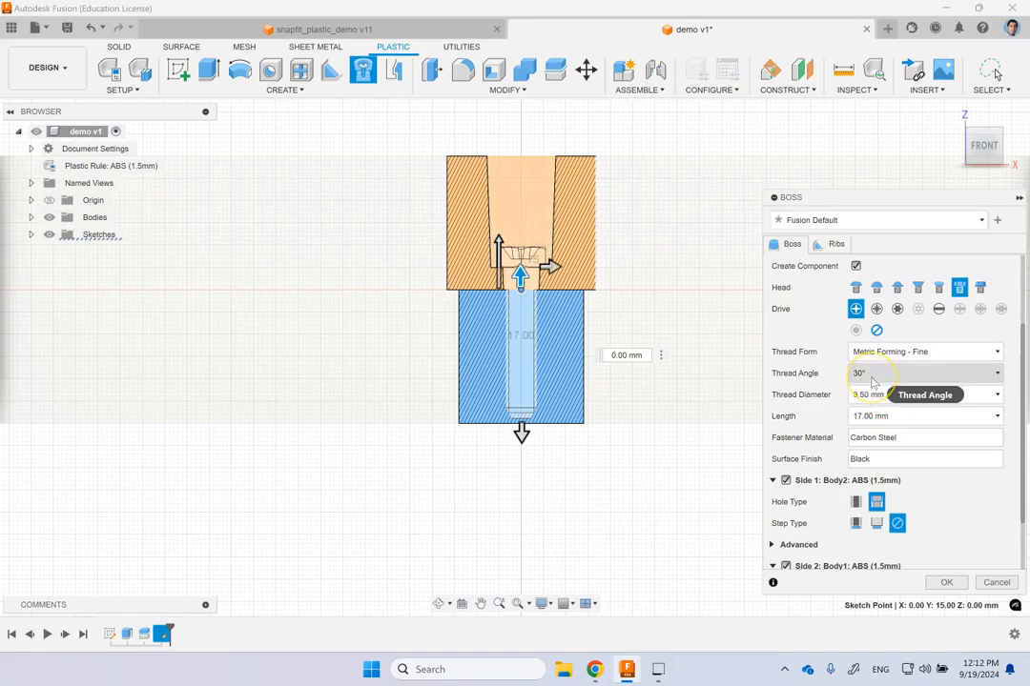
left_click(881, 351)
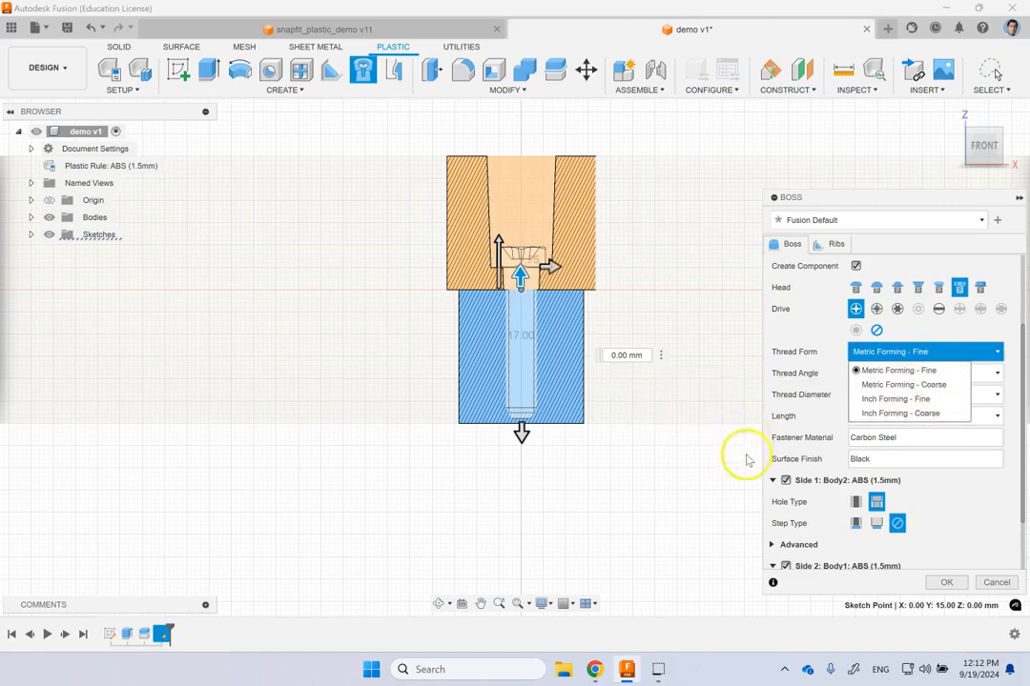
left_click(699, 472)
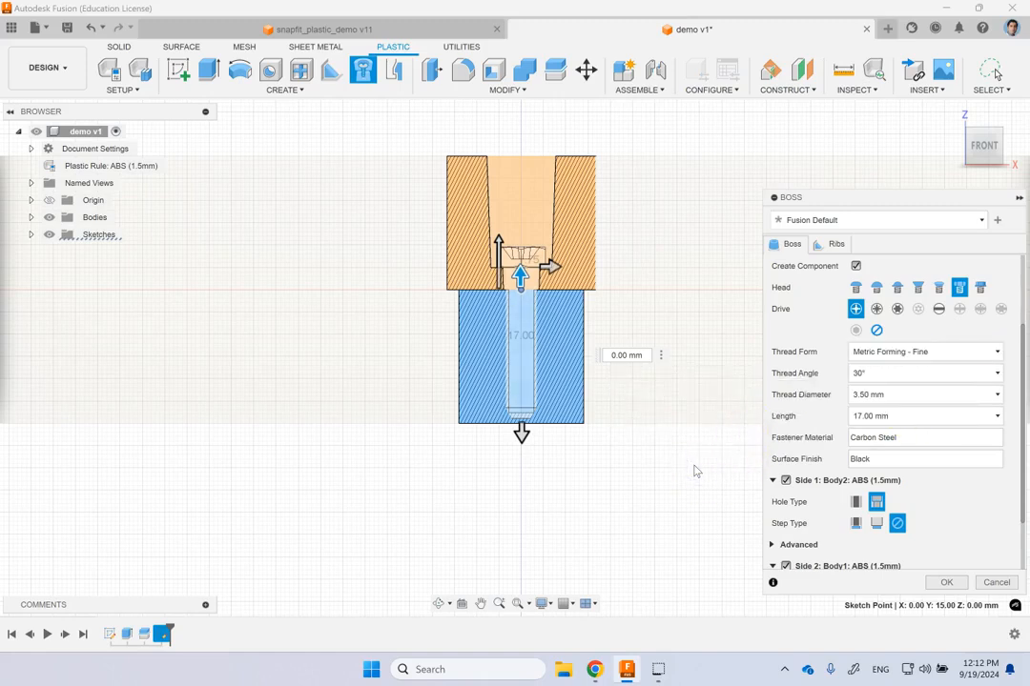
left_click(865, 438)
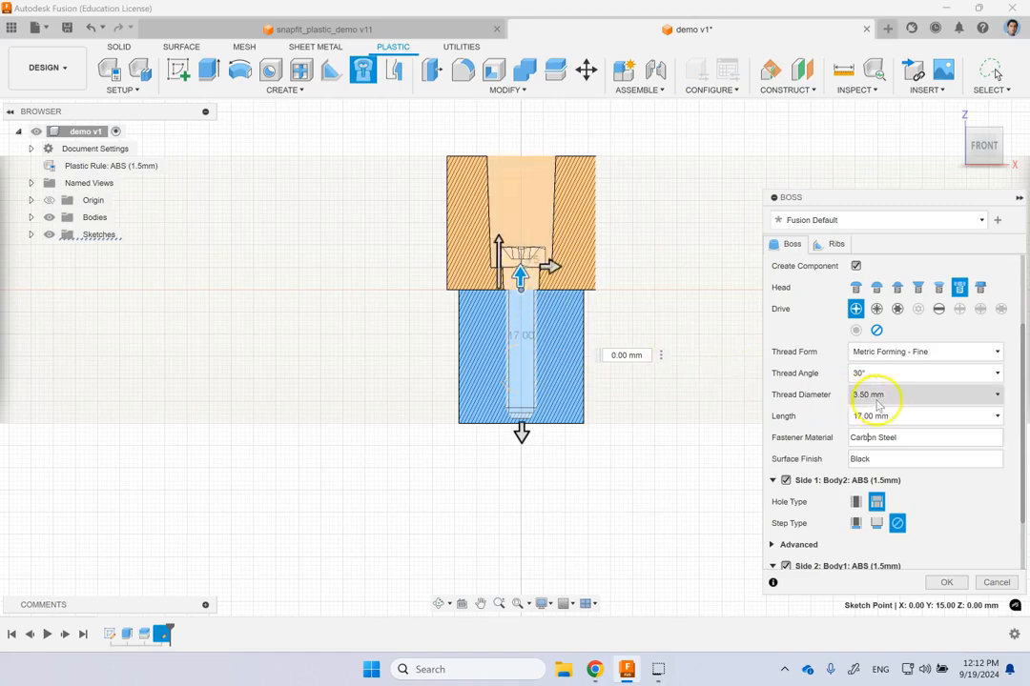
left_click(920, 416)
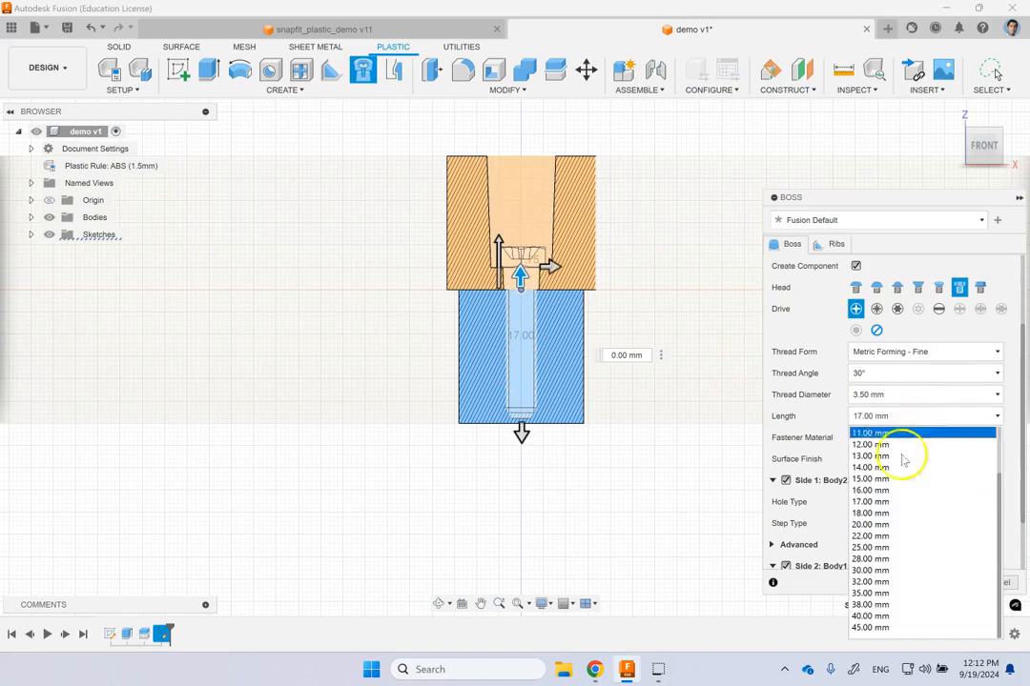
left_click(880, 547)
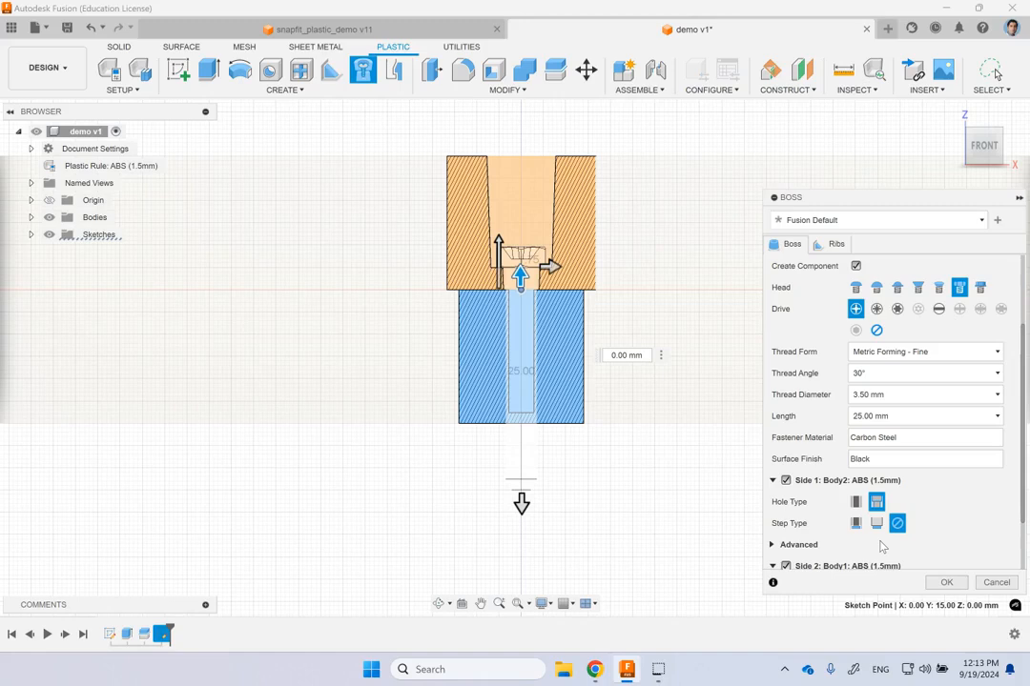
Step: Try flipping the boss direction with the graphical manipulator, and cancel the Boss feature
left_click(497, 238)
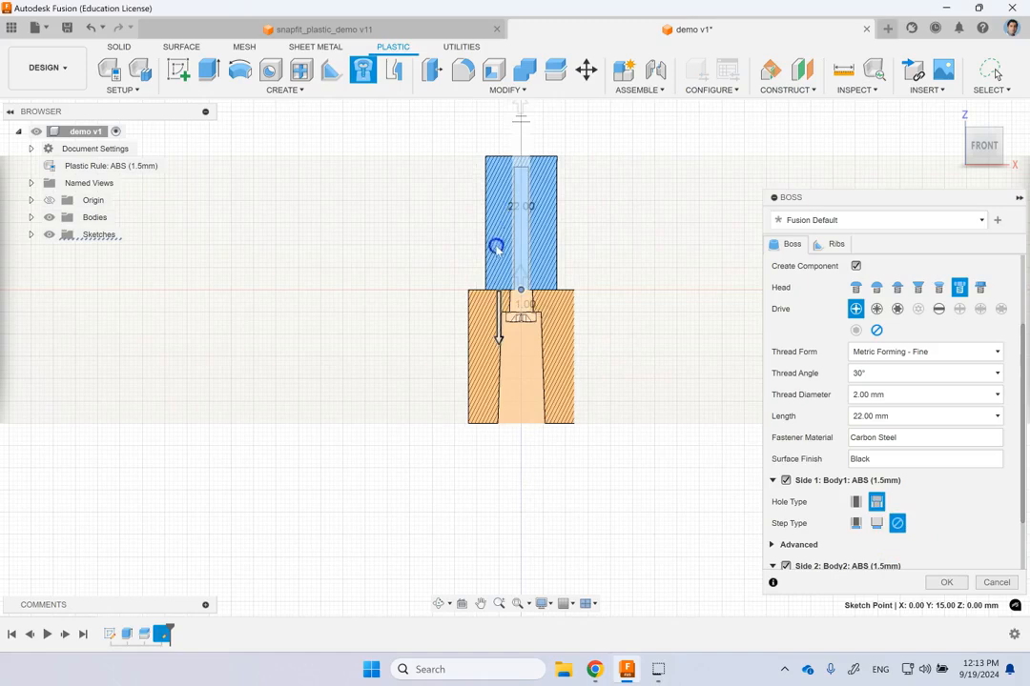
left_click_drag(494, 331, 494, 359)
left_click(571, 462)
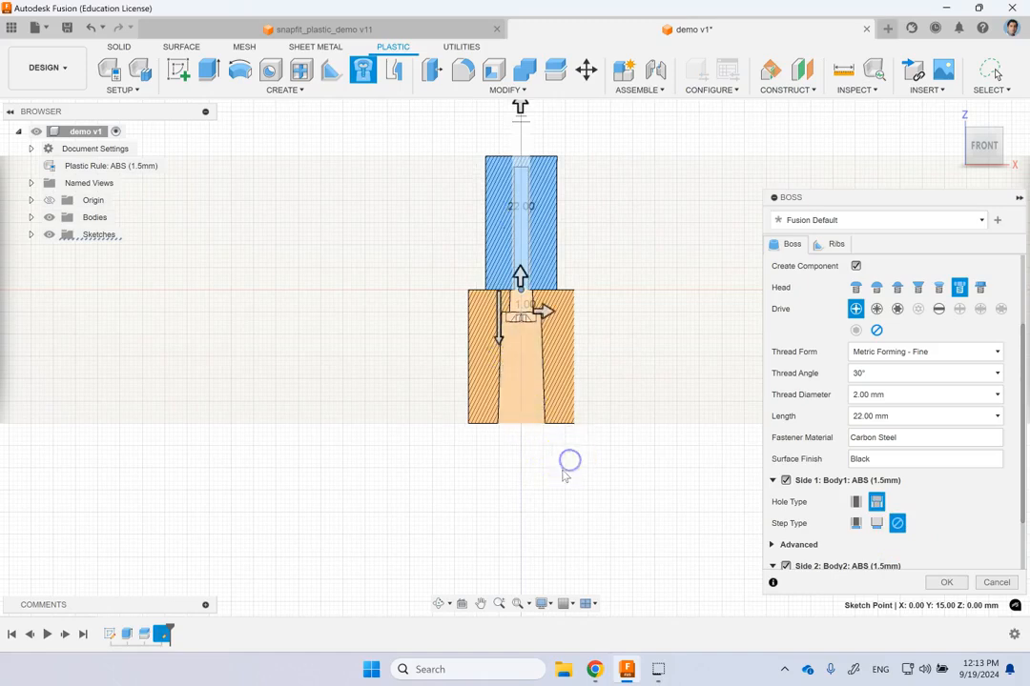
scroll(568, 459, "down", 5)
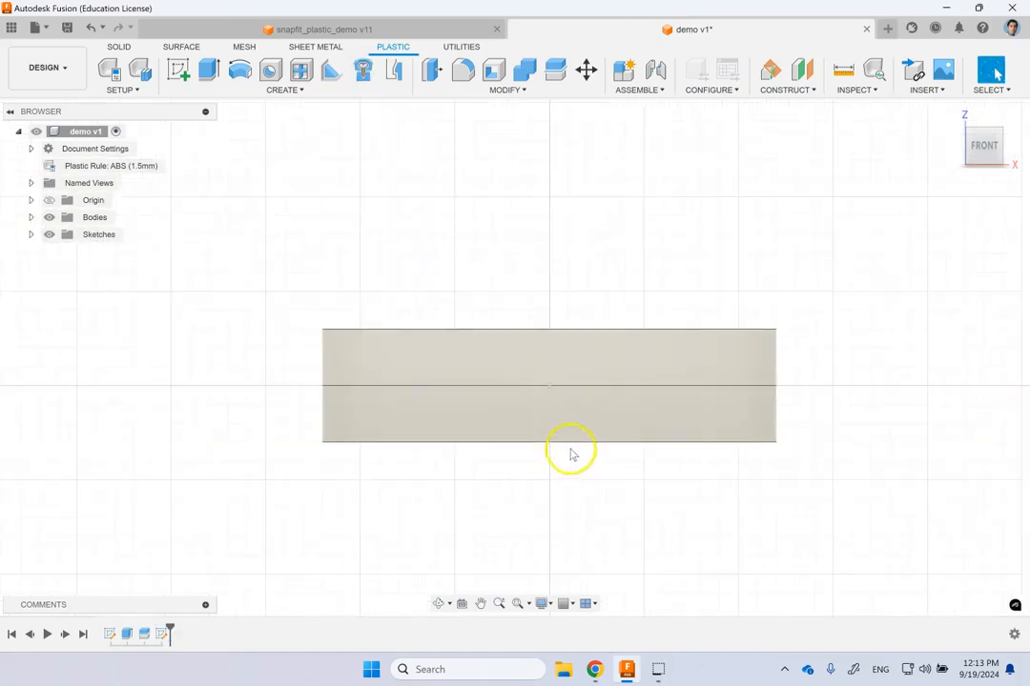
Step: Place a new boss at the sketch point with the sixth fastener head type and a 4 mm thread diameter
middle_click_drag(638, 225, 600, 272, "shift")
left_click(362, 69)
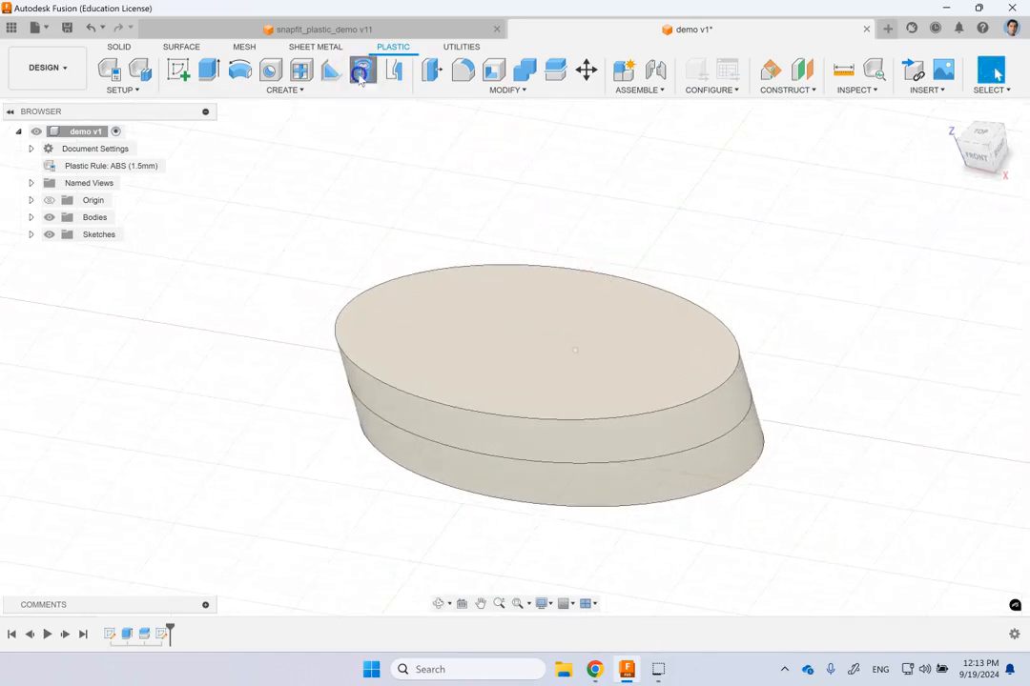
left_click(575, 353)
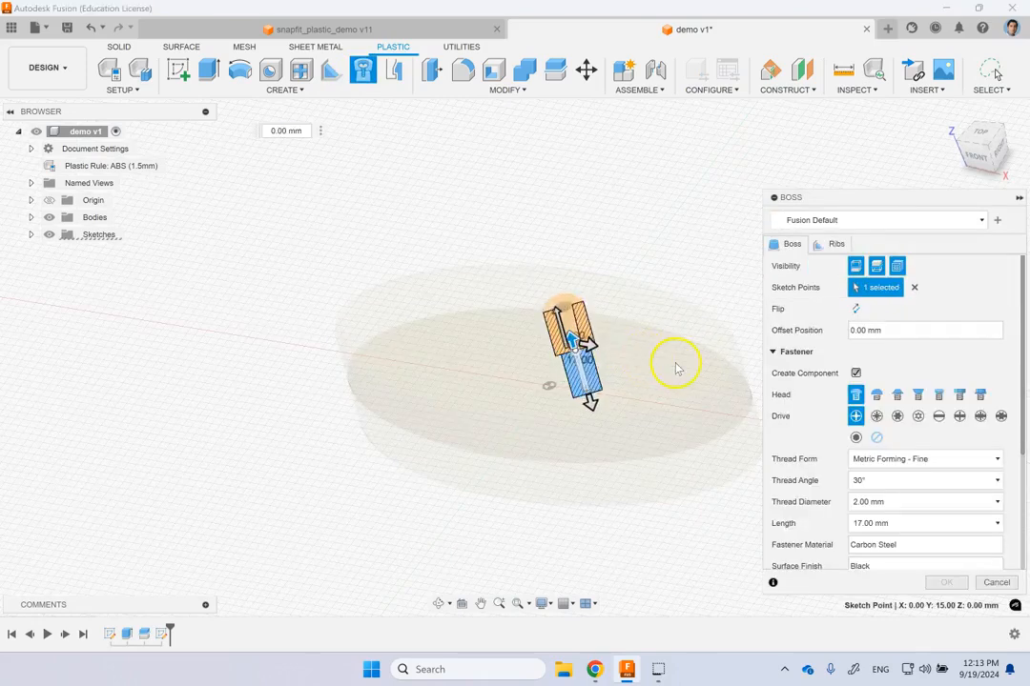
left_click(959, 394)
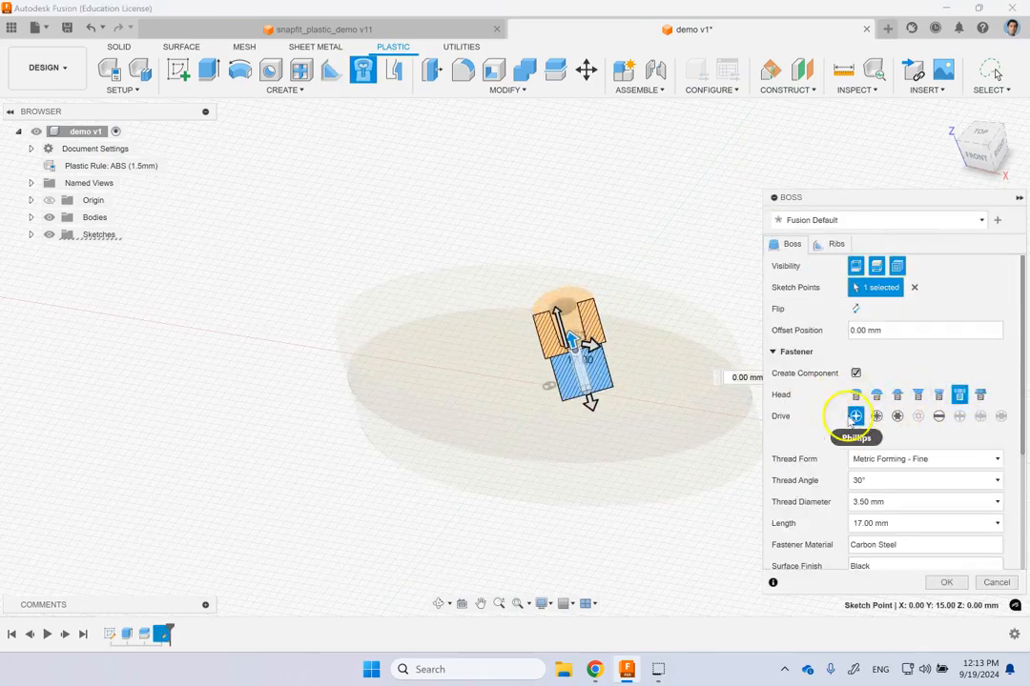
mouse_move(906, 508)
scroll(901, 507, "down", 1)
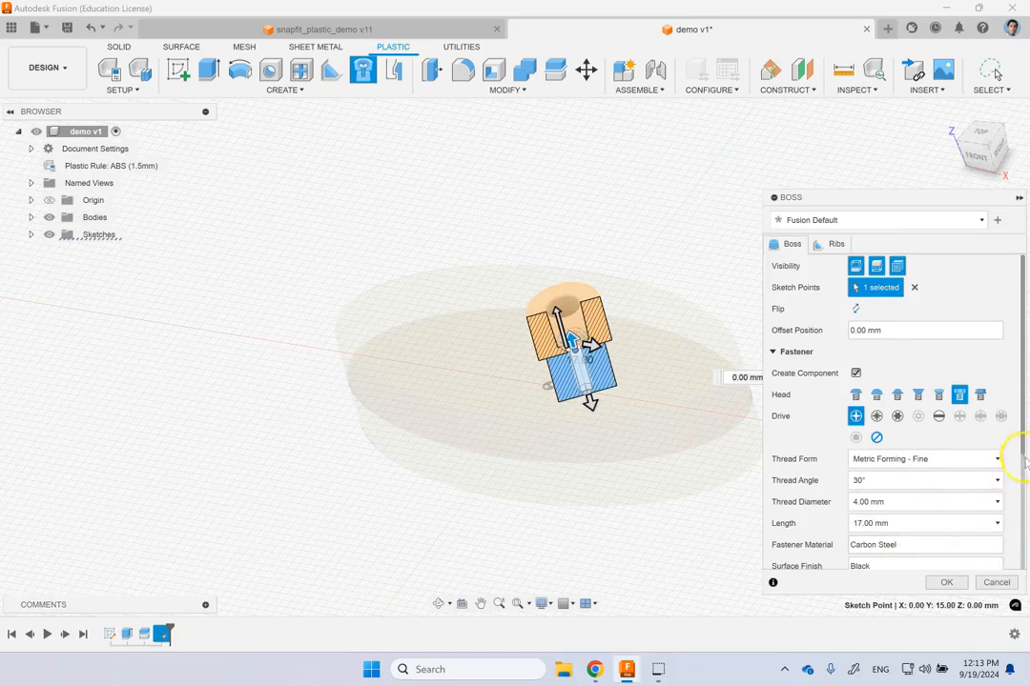
Step: Keep the counterbore hole type for Side 1 of the boss and choose the counterbore hole type for Side 2
left_click_drag(1023, 448, 1023, 570)
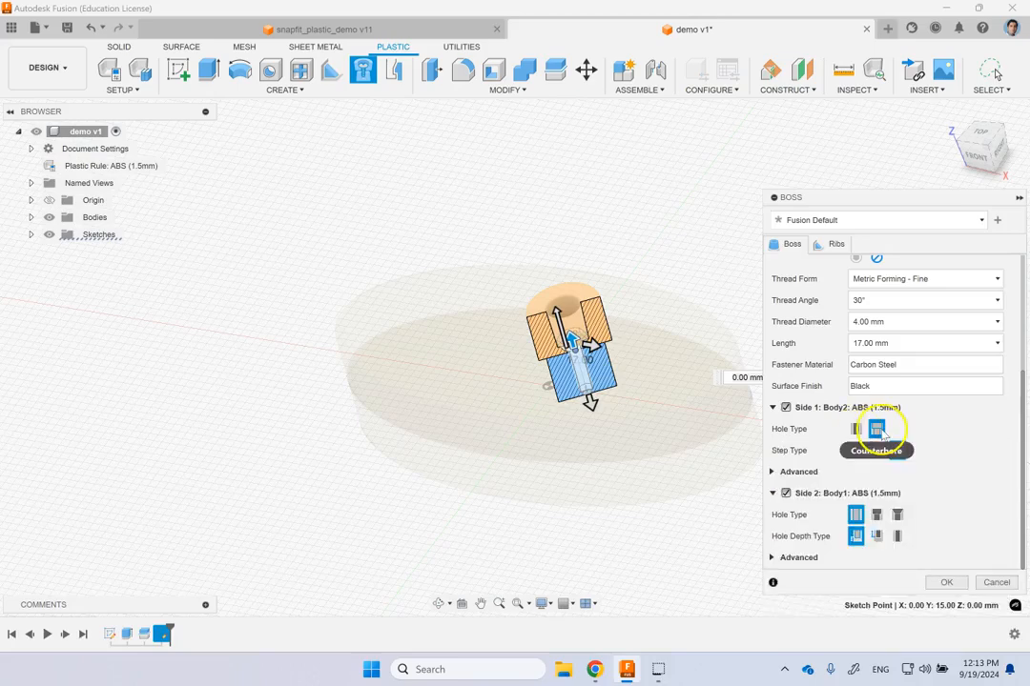
left_click(877, 430)
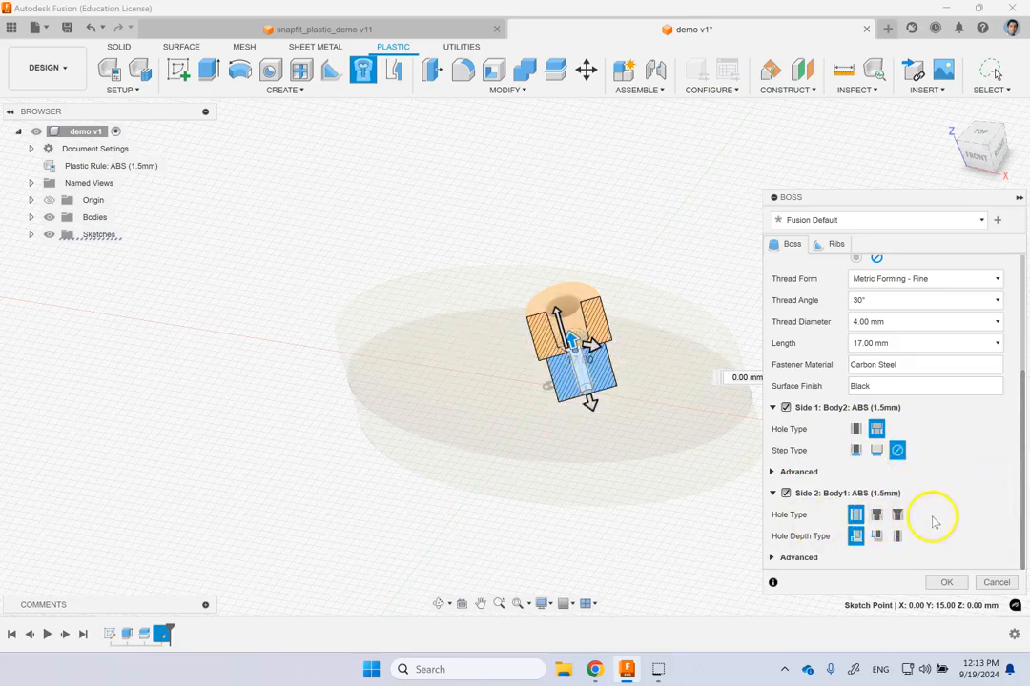
left_click(876, 515)
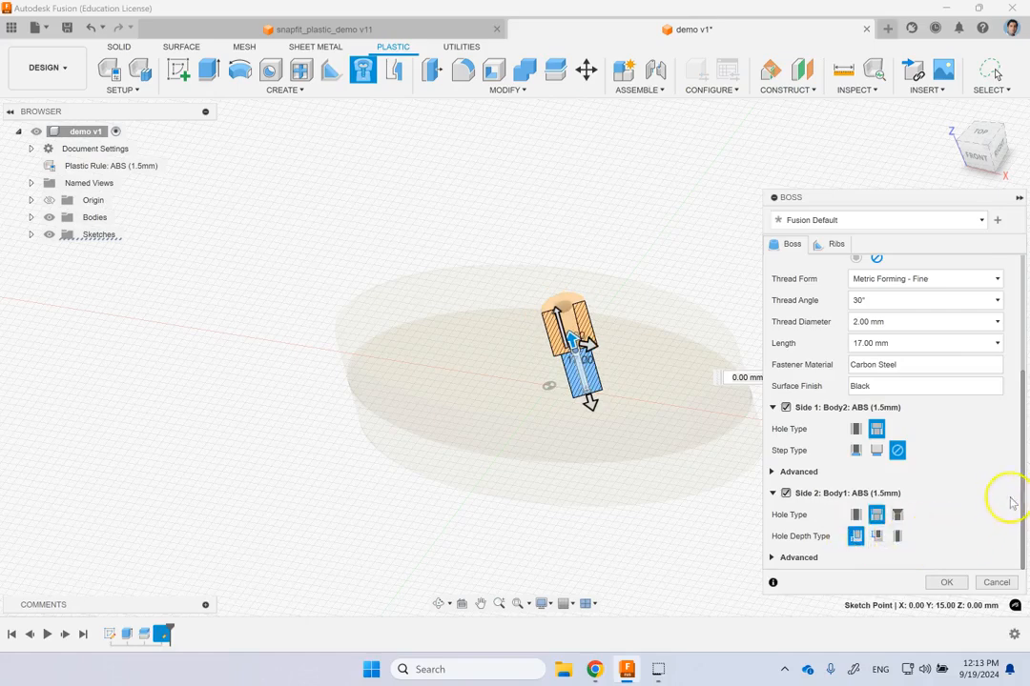
Step: Review the Side 2 advanced hole dimensions and create the boss with its fastener component
left_click(772, 558)
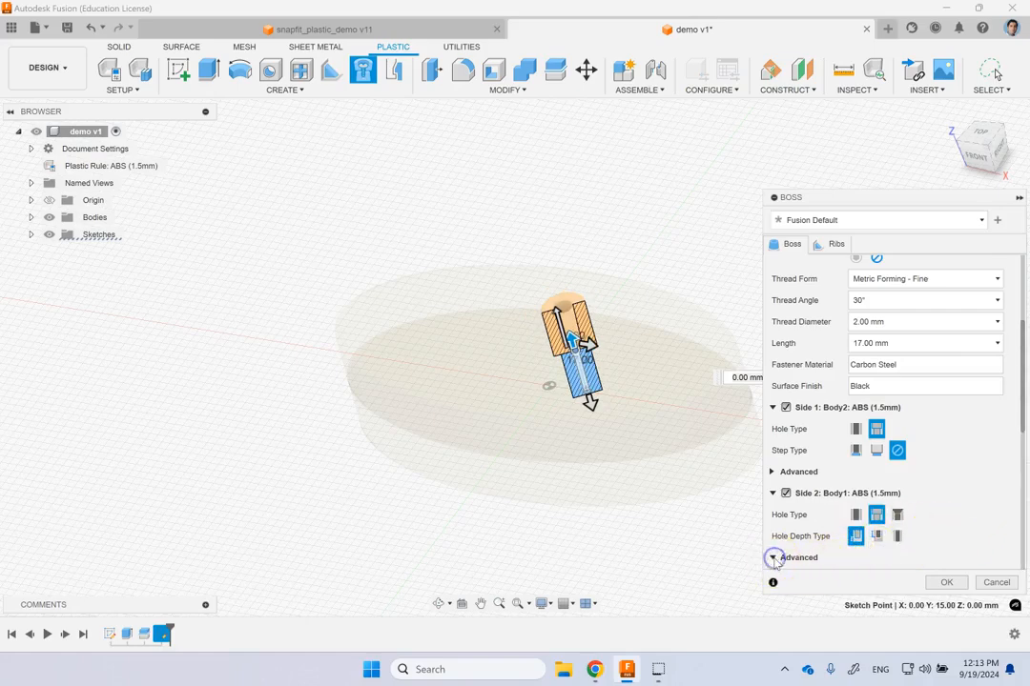
scroll(897, 533, "down", 3)
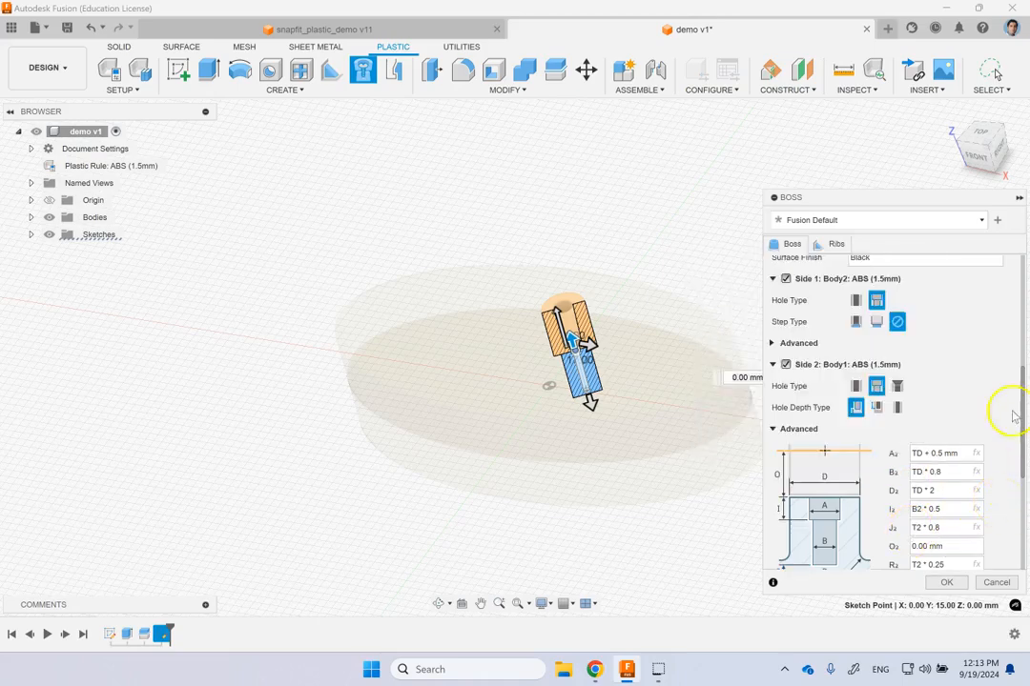
middle_click_drag(681, 520, 652, 486, "shift")
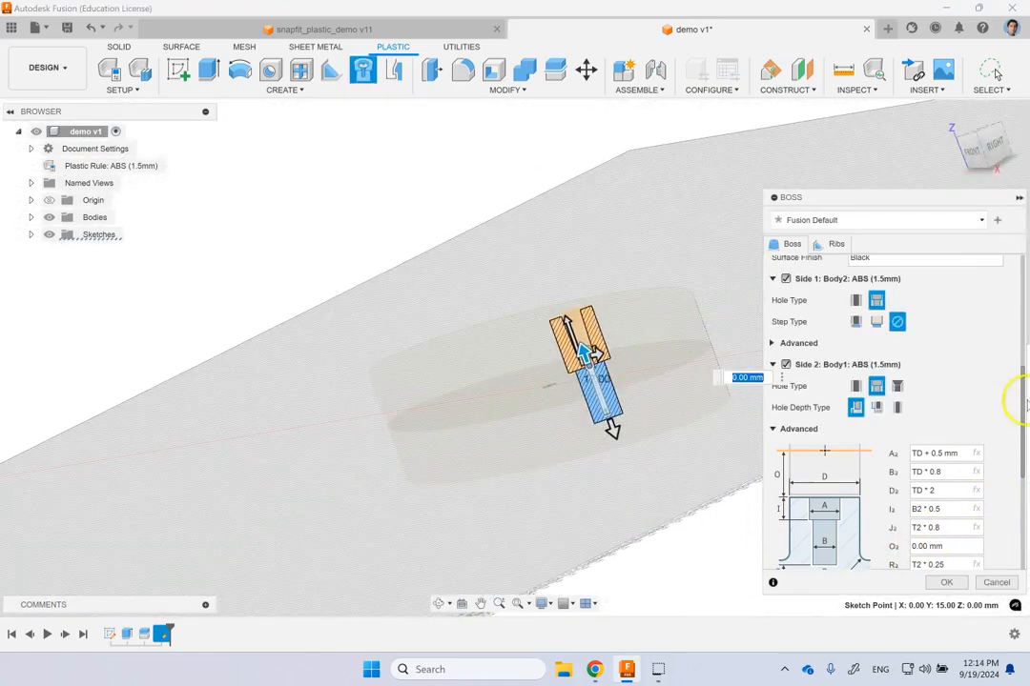
scroll(1018, 410, "down", 3)
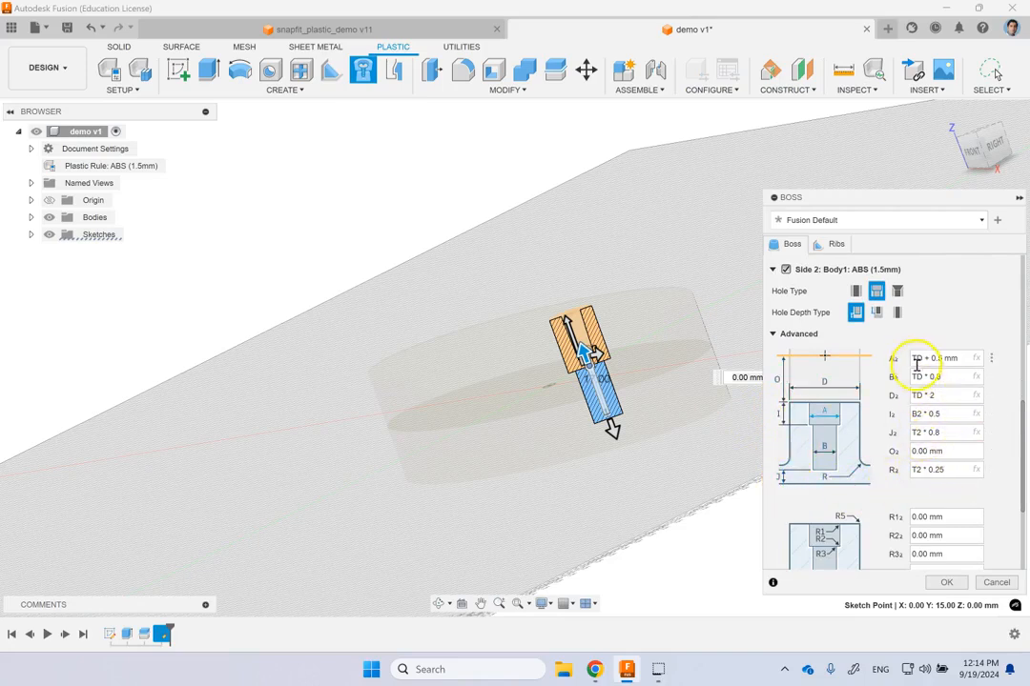
mouse_move(916, 359)
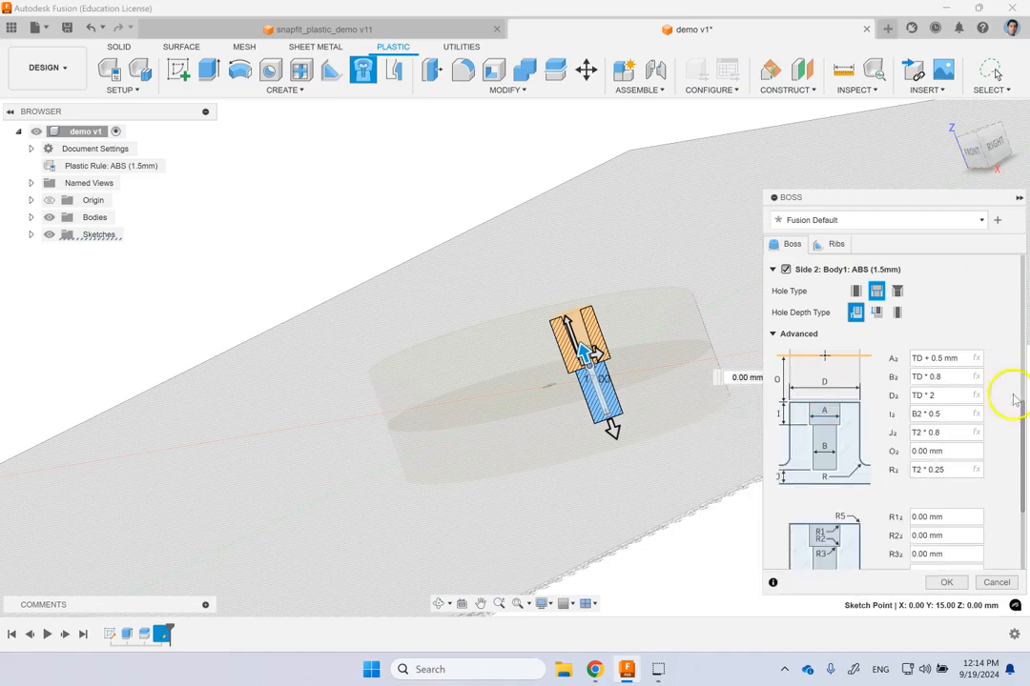
scroll(1020, 420, "up", 10)
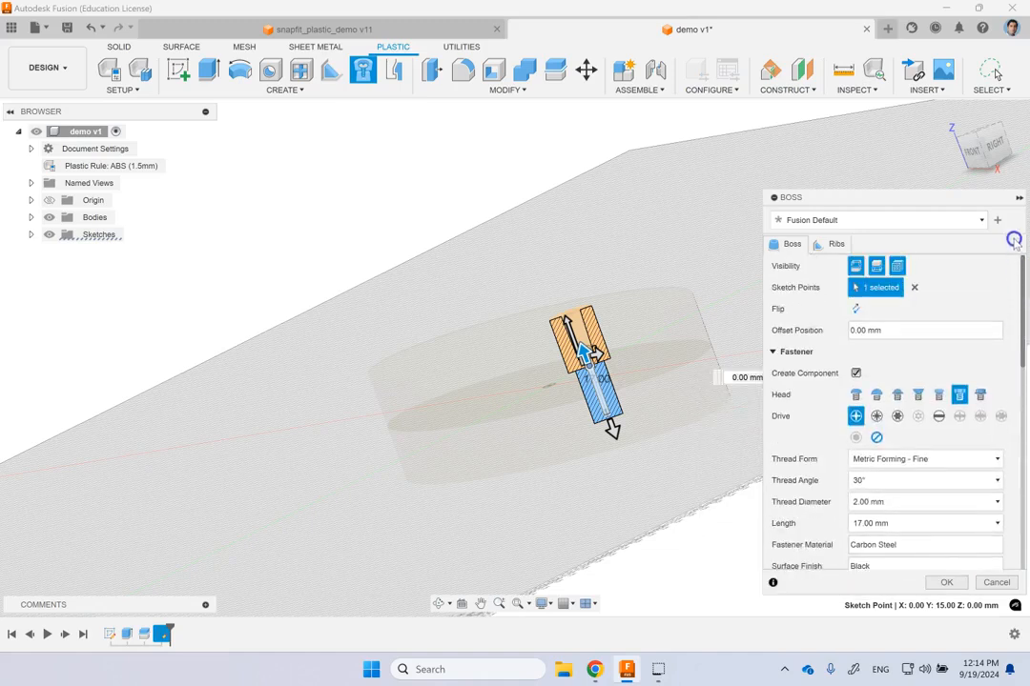
left_click(946, 582)
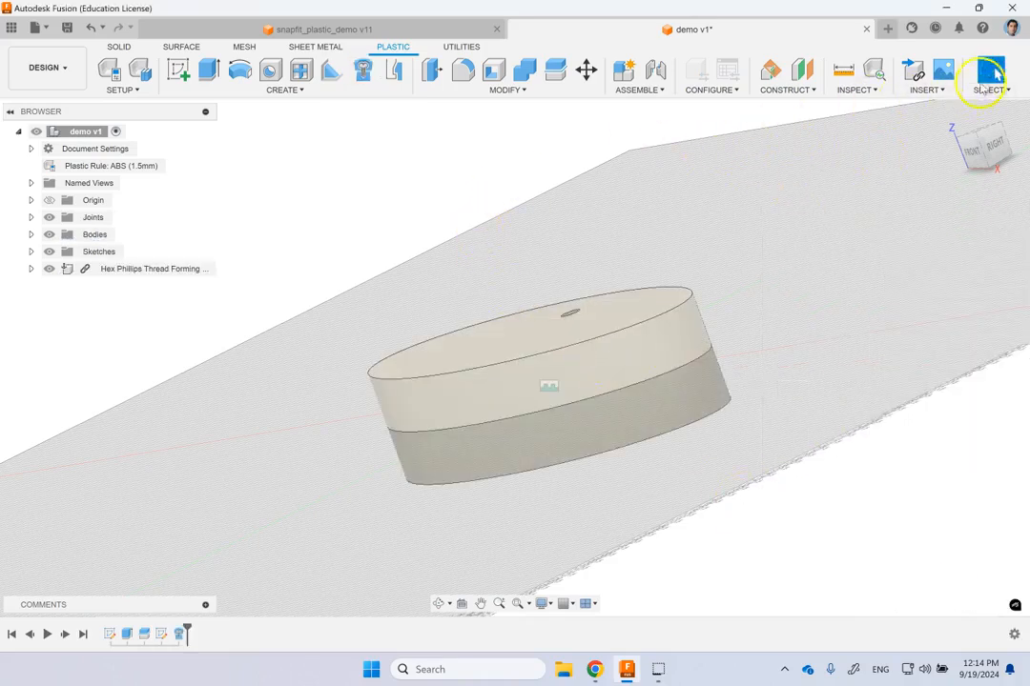
Step: Move the upper half of the oval part 75 mm along Y, away from the lower half
left_click(952, 115)
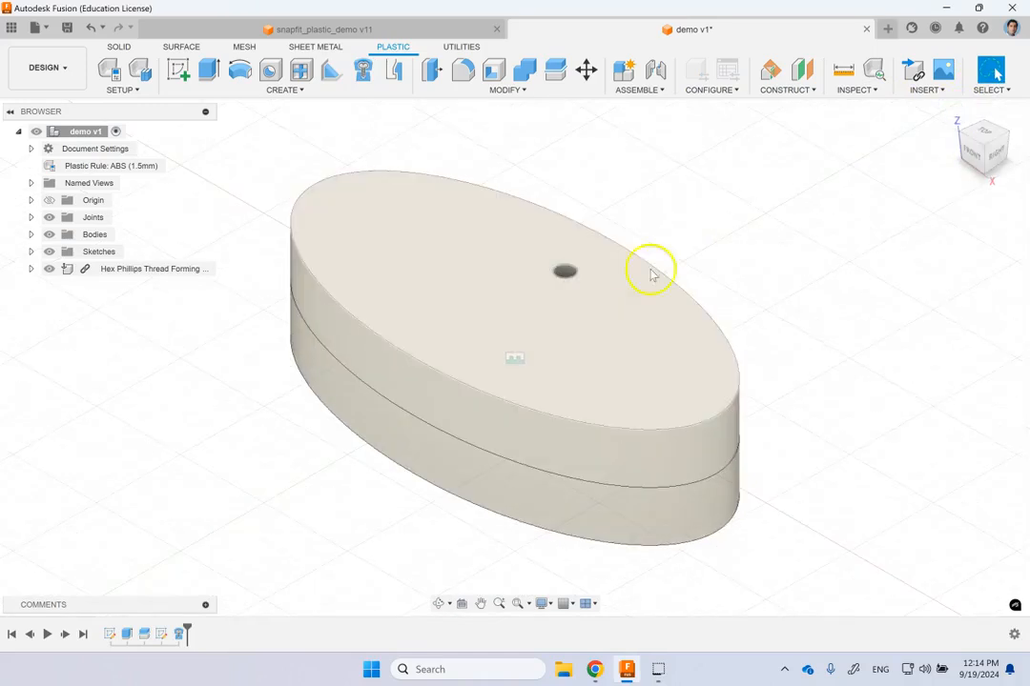
left_click(586, 68)
left_click(486, 278)
left_click_drag(513, 260, 783, 141)
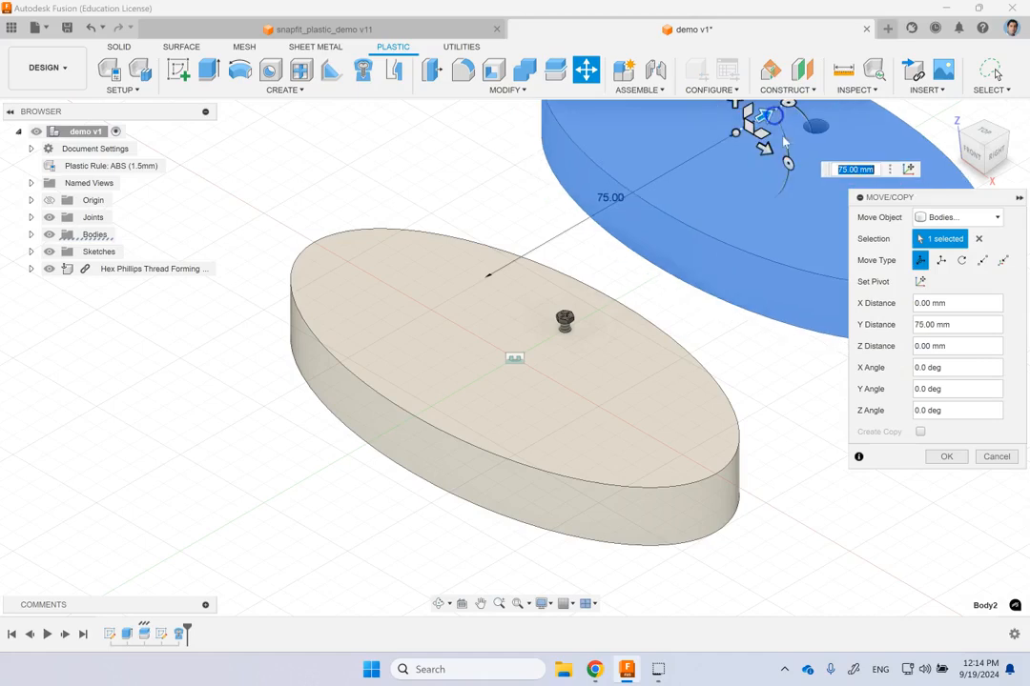
left_click(946, 457)
Step: Inspect the hex Phillips screw in the lower half and hide its solid body inside the fastener component
scroll(483, 362, "up", 3)
scroll(484, 363, "up", 2)
left_click(712, 298)
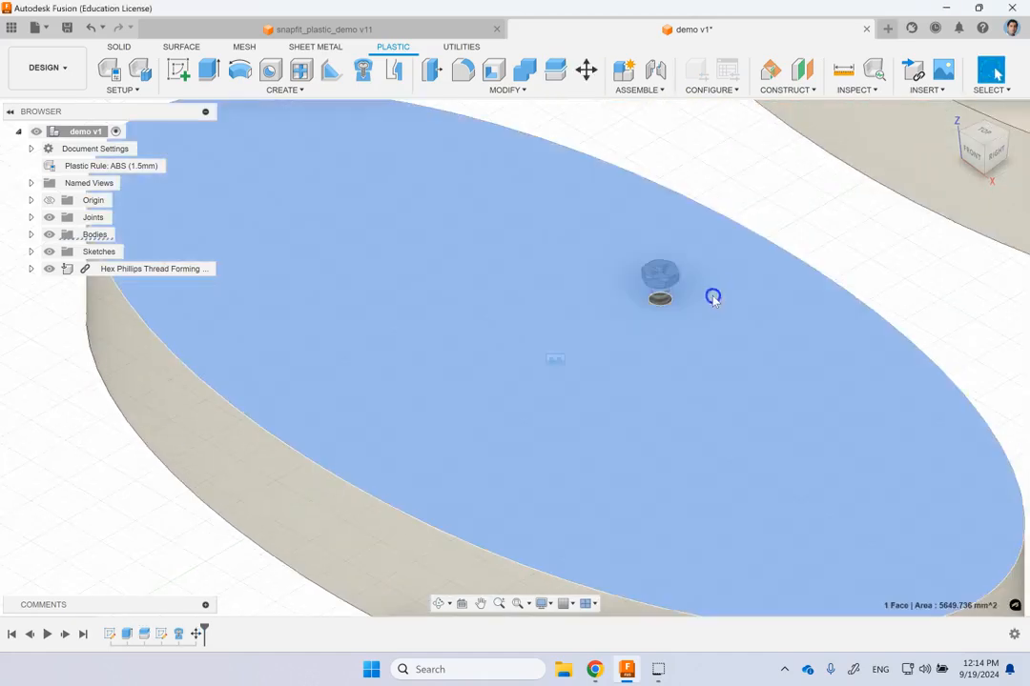
left_click(666, 282)
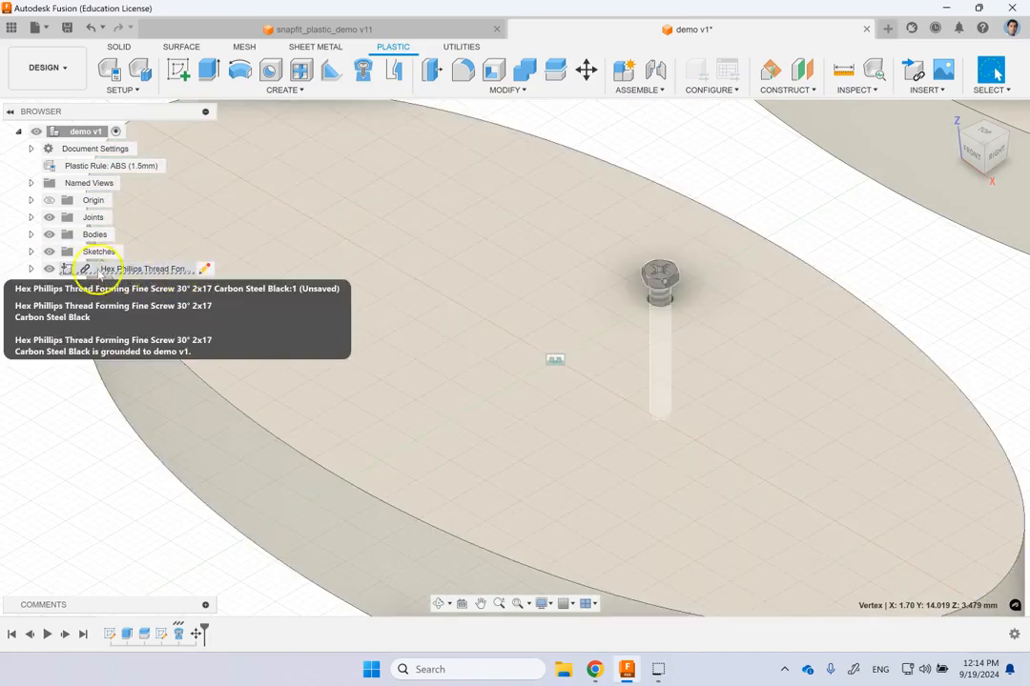
left_click(32, 269)
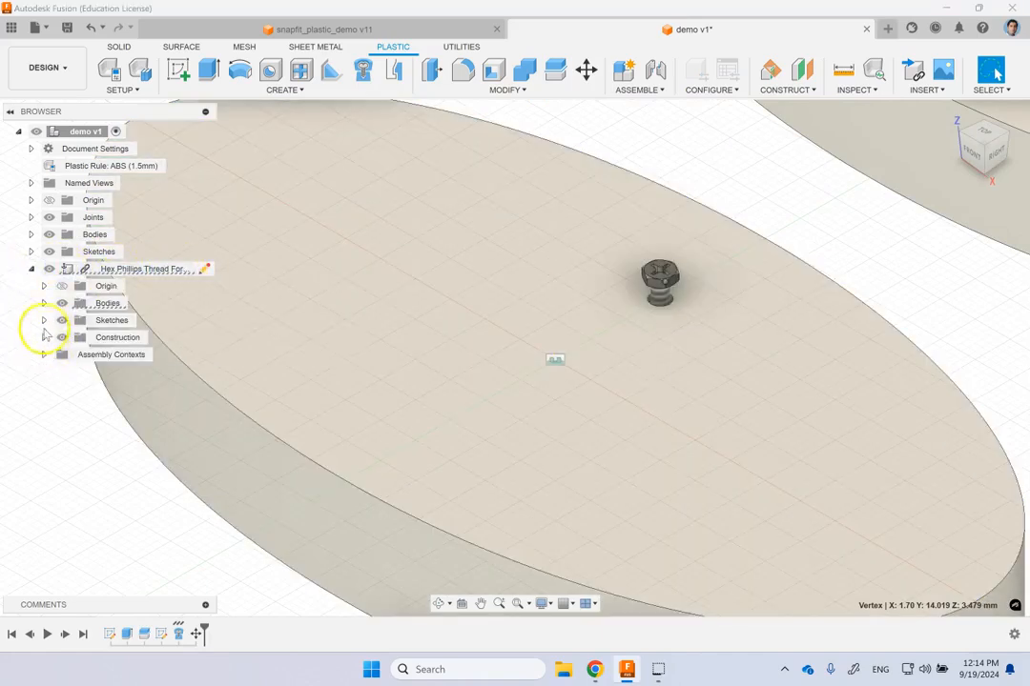
left_click(44, 303)
left_click(130, 323)
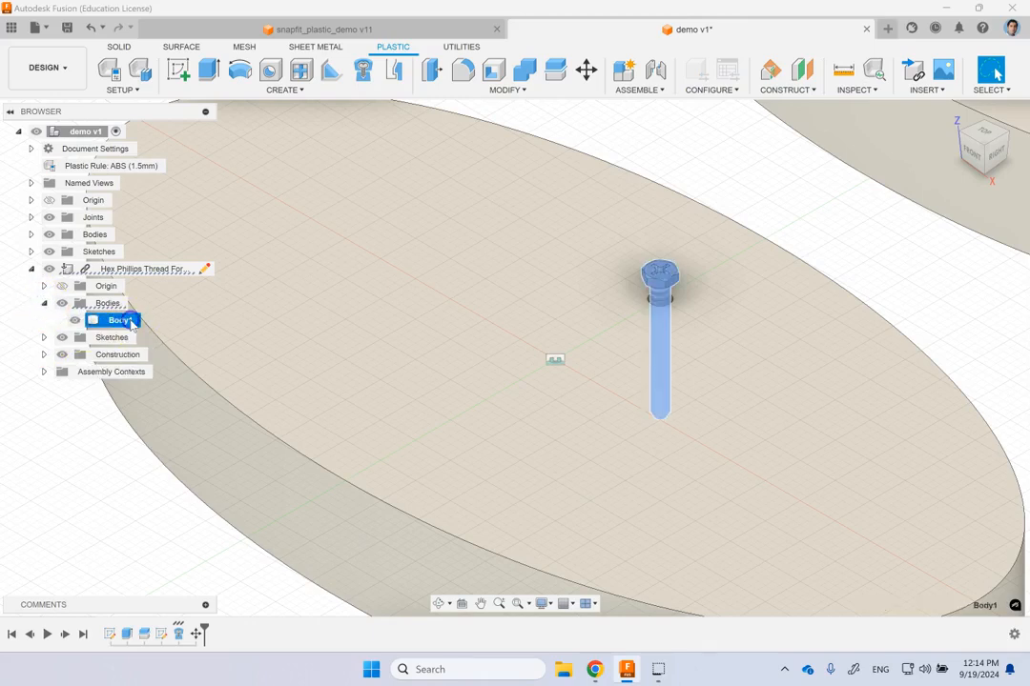
left_click(75, 320)
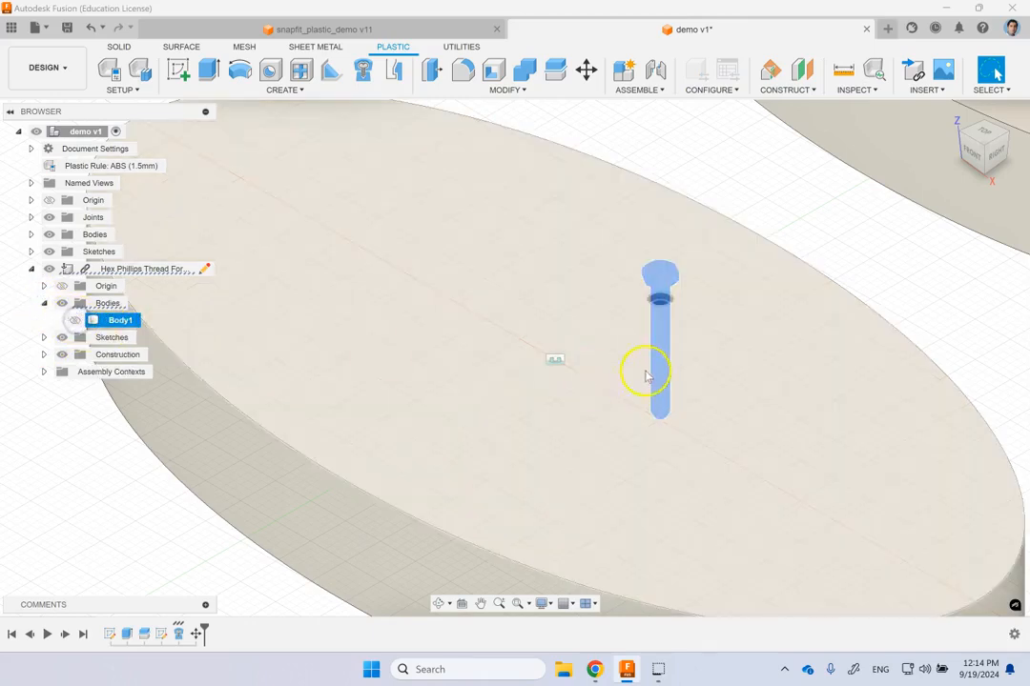
Step: Examine the boss hole in the lower half and the matching hole on the upper half's underside
left_click(787, 204)
scroll(663, 307, "up", 5)
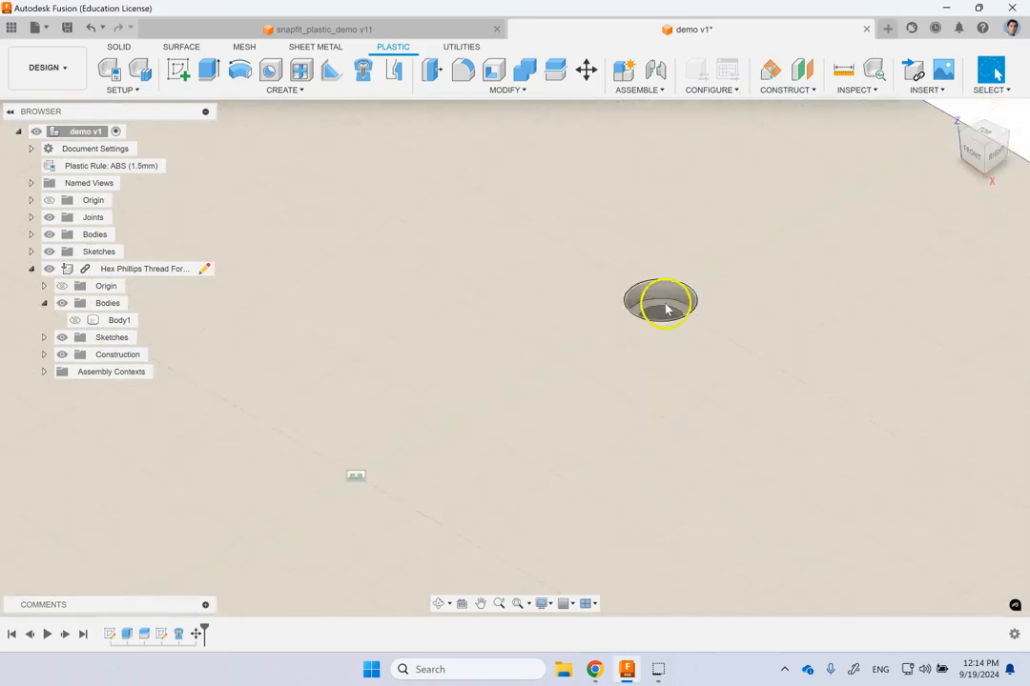
scroll(667, 307, "down", 10)
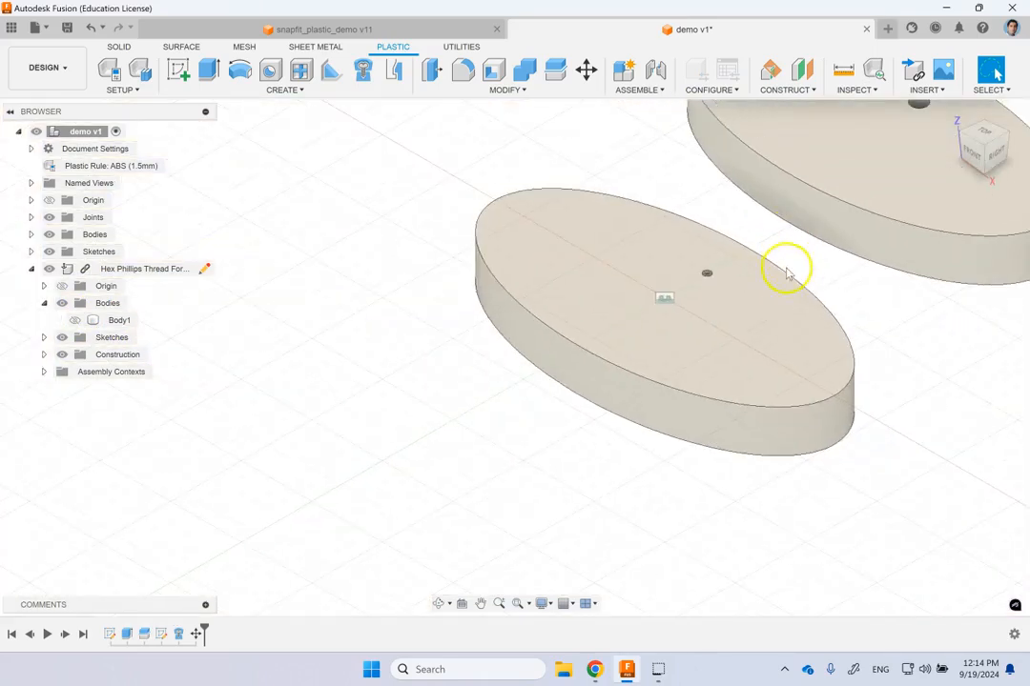
middle_click_drag(832, 258, 734, 113, "shift")
scroll(926, 387, "up", 6)
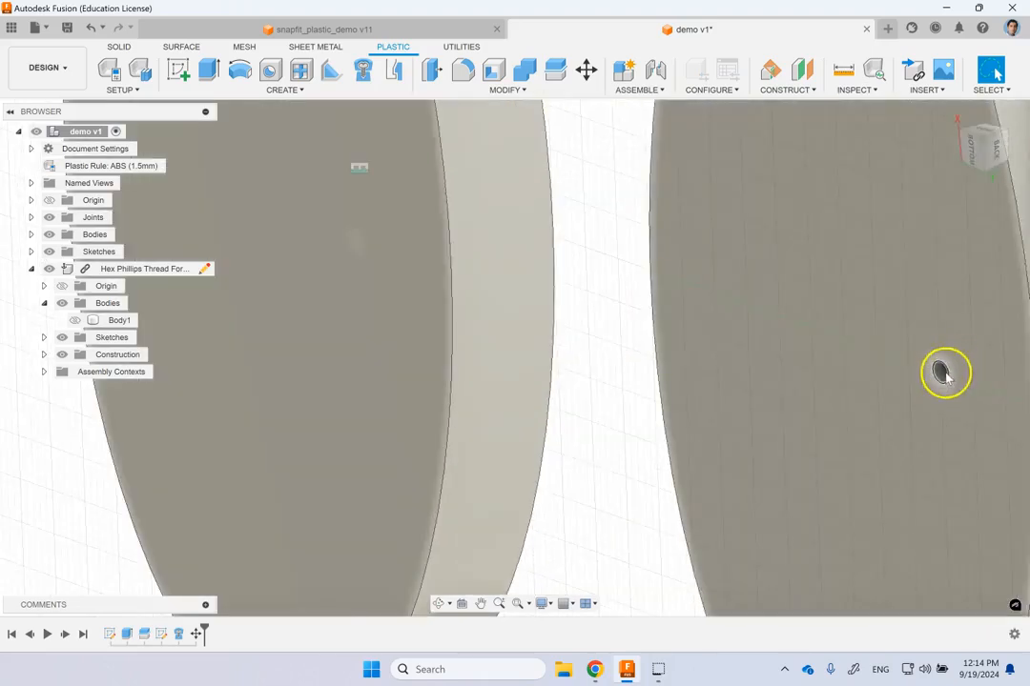
mouse_move(947, 371)
middle_mouse_down("shift")
mouse_move(862, 340)
mouse_move(776, 262)
mouse_move(891, 322)
mouse_move(961, 384)
middle_mouse_up("shift")
scroll(960, 386, "down", 3)
left_click(952, 109)
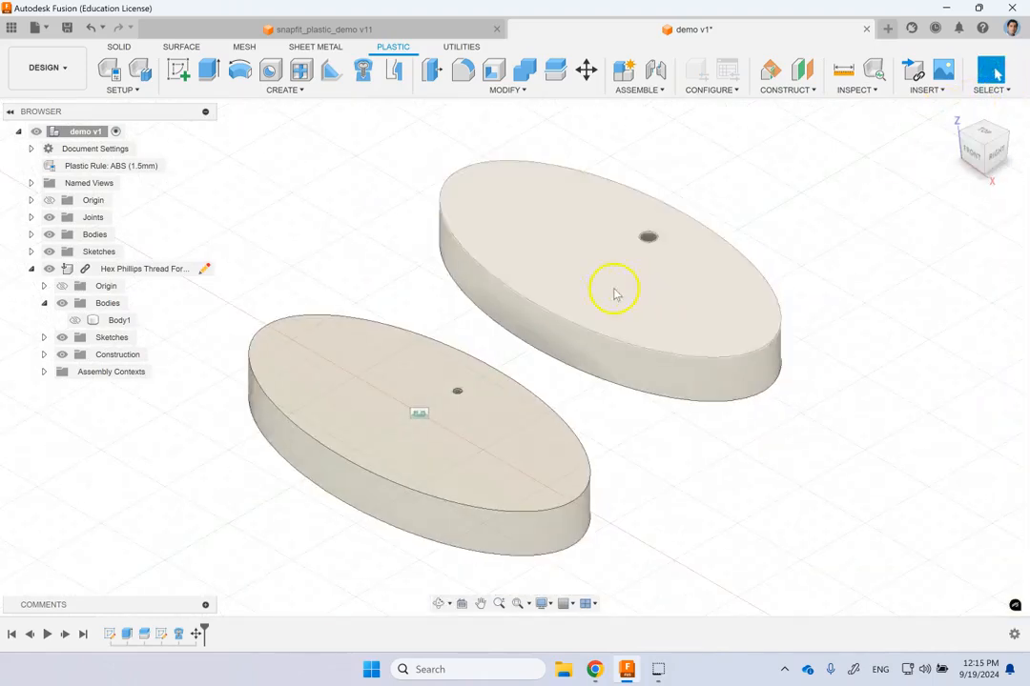
scroll(436, 287, "down", 2)
scroll(374, 292, "up", 1)
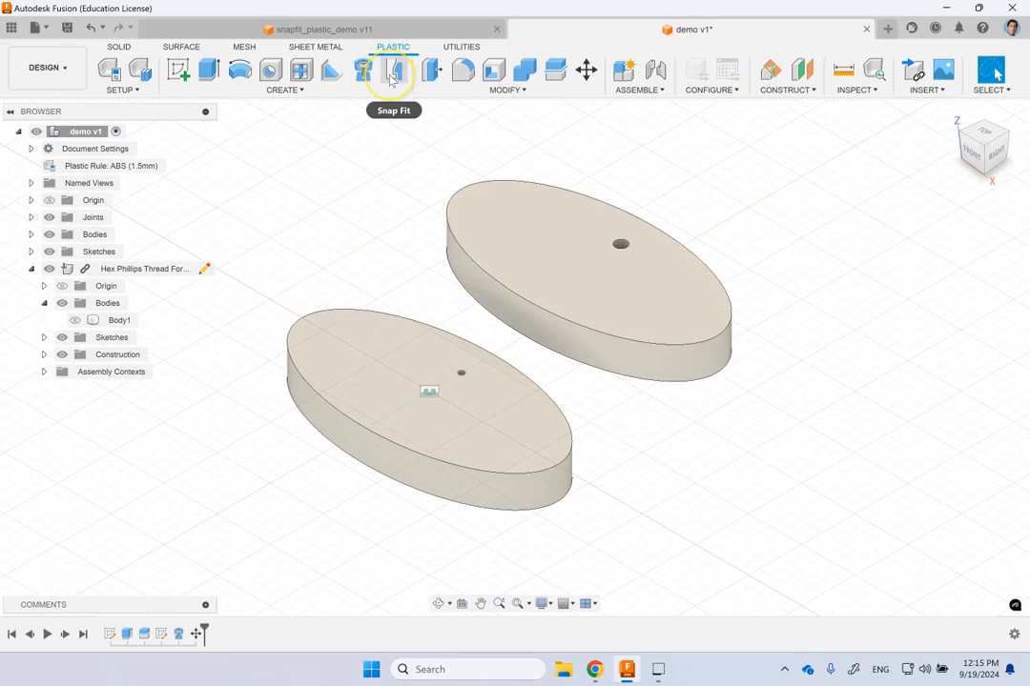
Step: Read the descriptions of the Lip and Snap Fit creation tools without starting either one
left_click(310, 90)
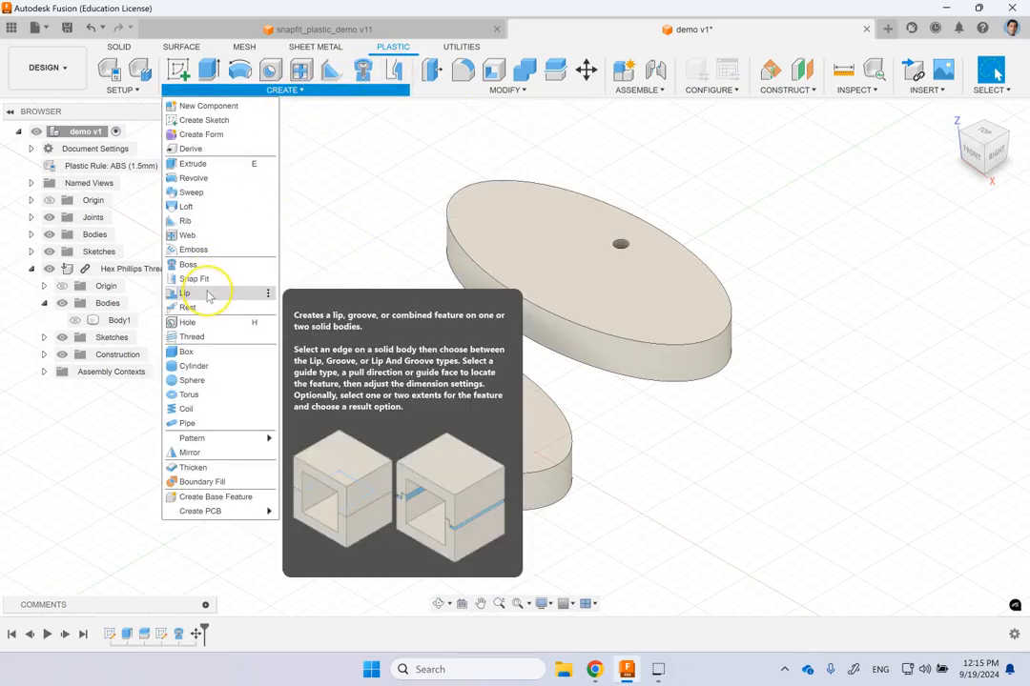
left_click(207, 296)
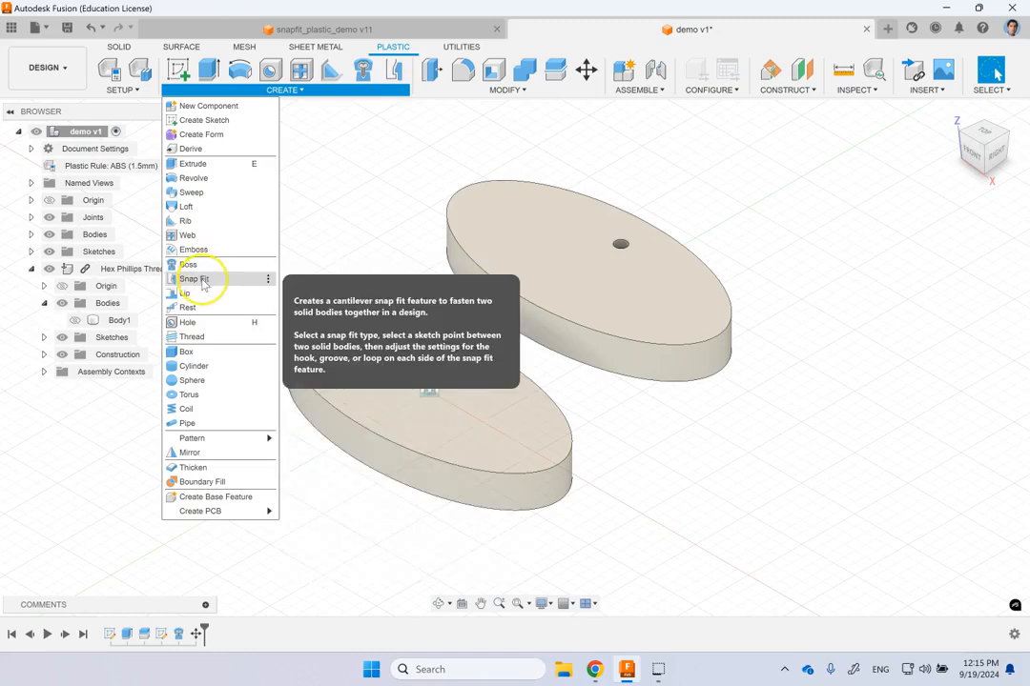
left_click(313, 219)
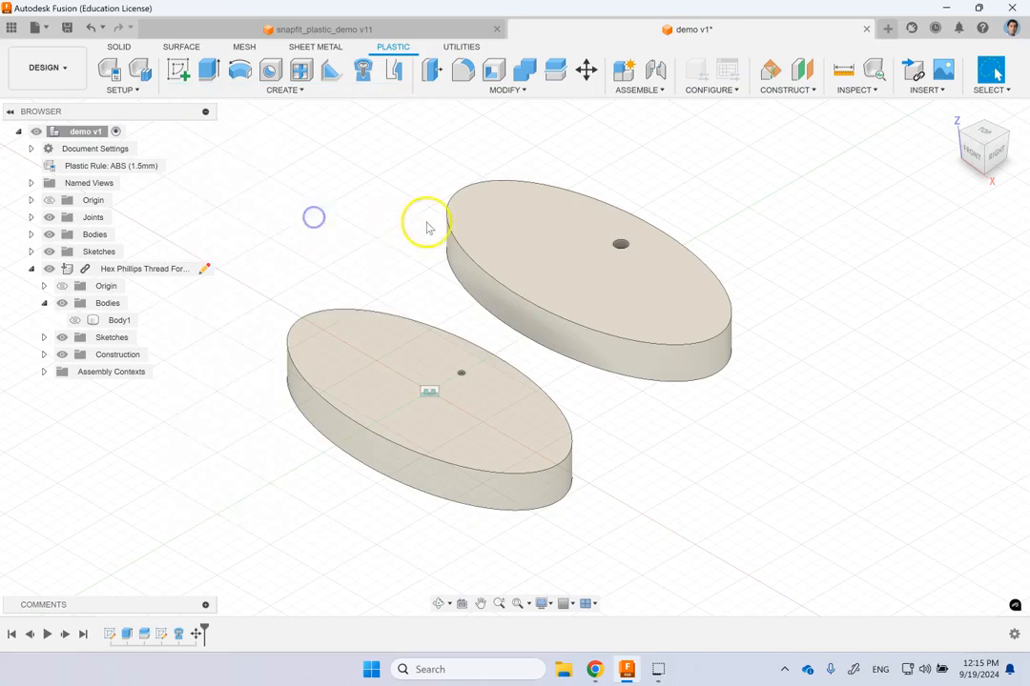
scroll(424, 227, "down", 2)
scroll(335, 233, "down", 1)
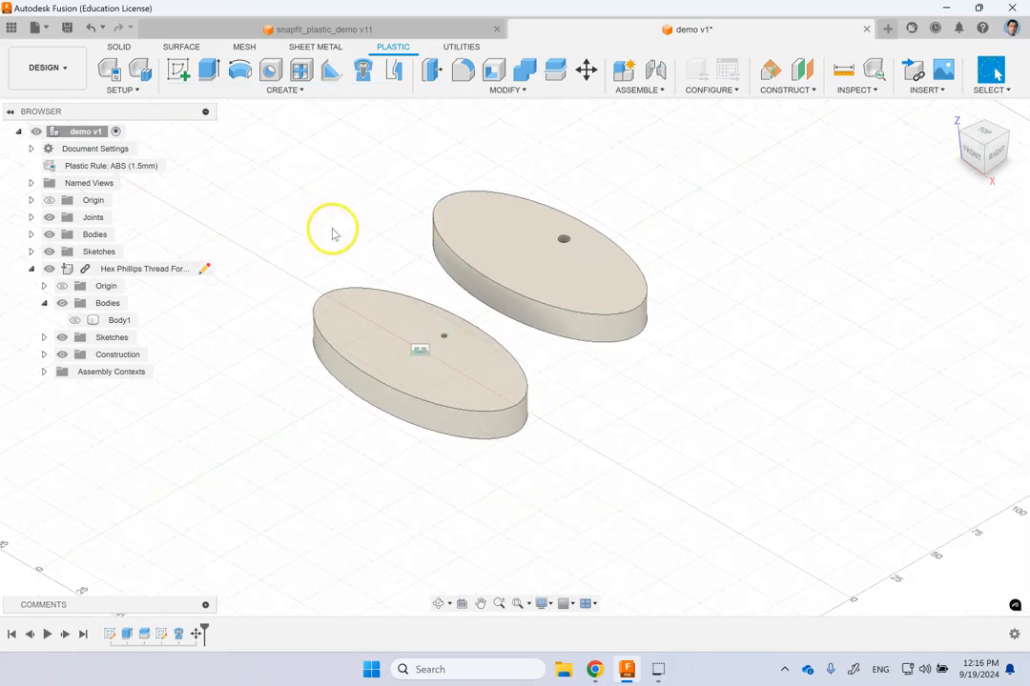
Step: Close the demo v1 document and show the snapfit_plastic_demo v11 model in the home view
left_click(866, 28)
left_click(593, 354)
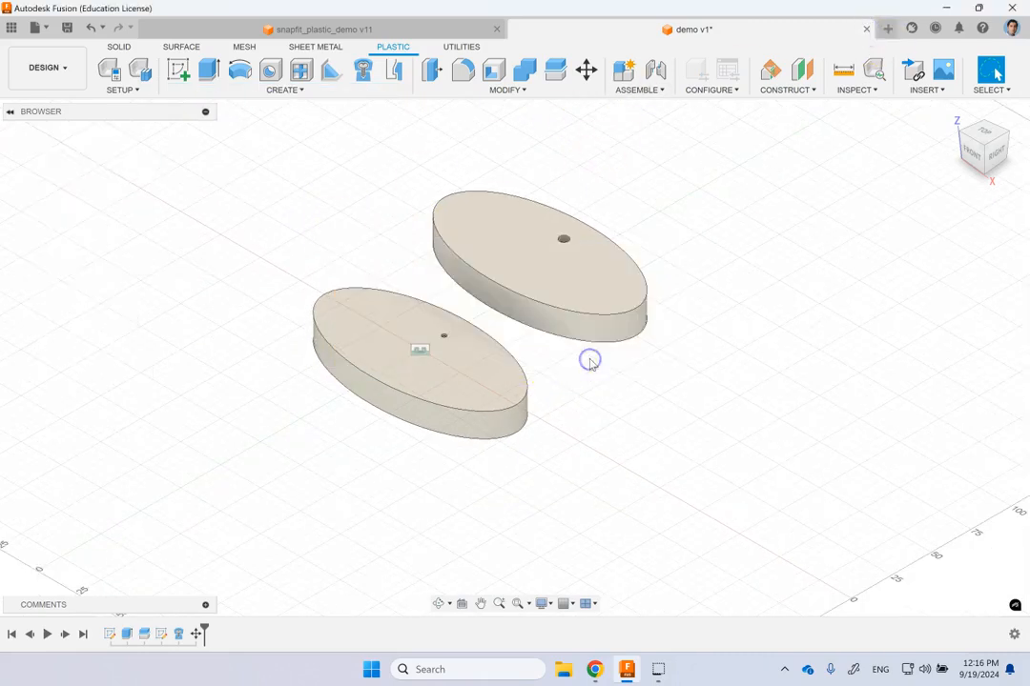
left_click(947, 114)
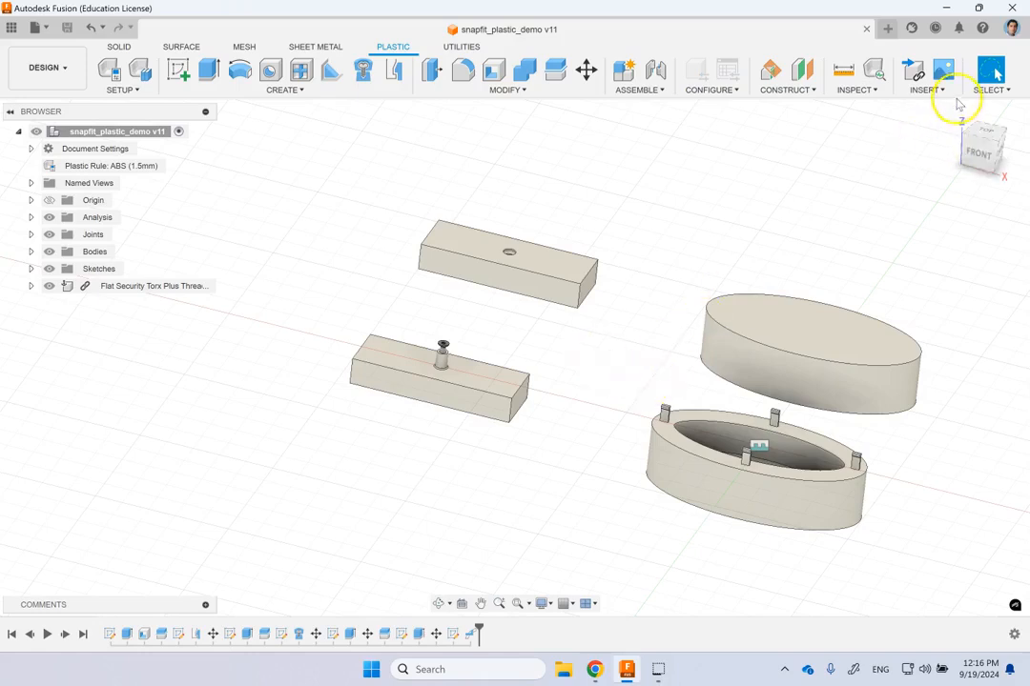
scroll(337, 374, "down", 1)
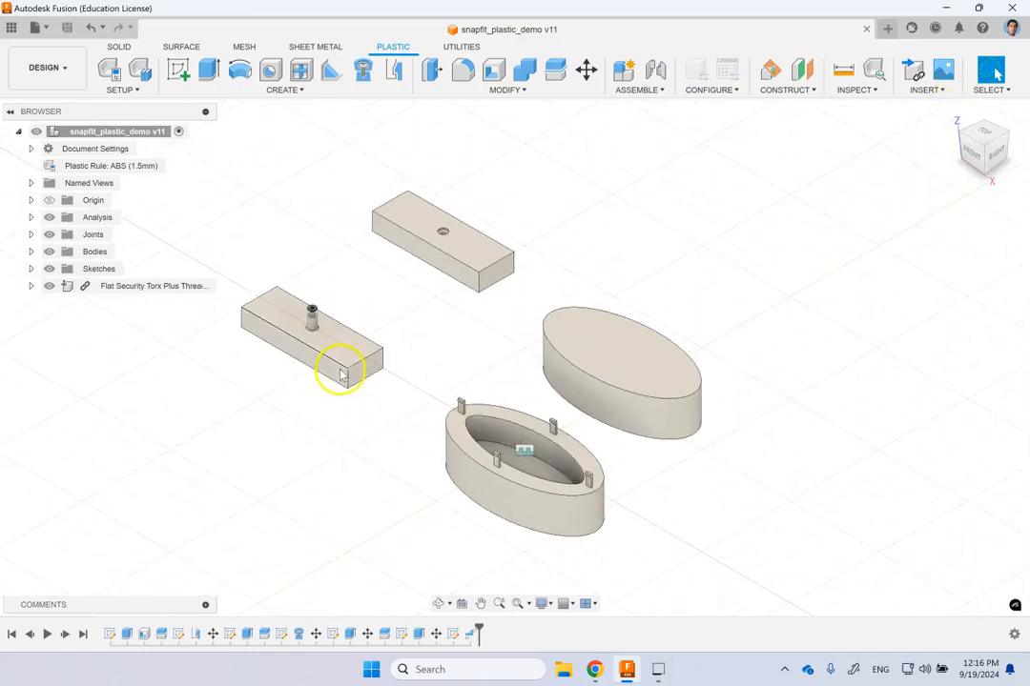
scroll(250, 341, "up", 1)
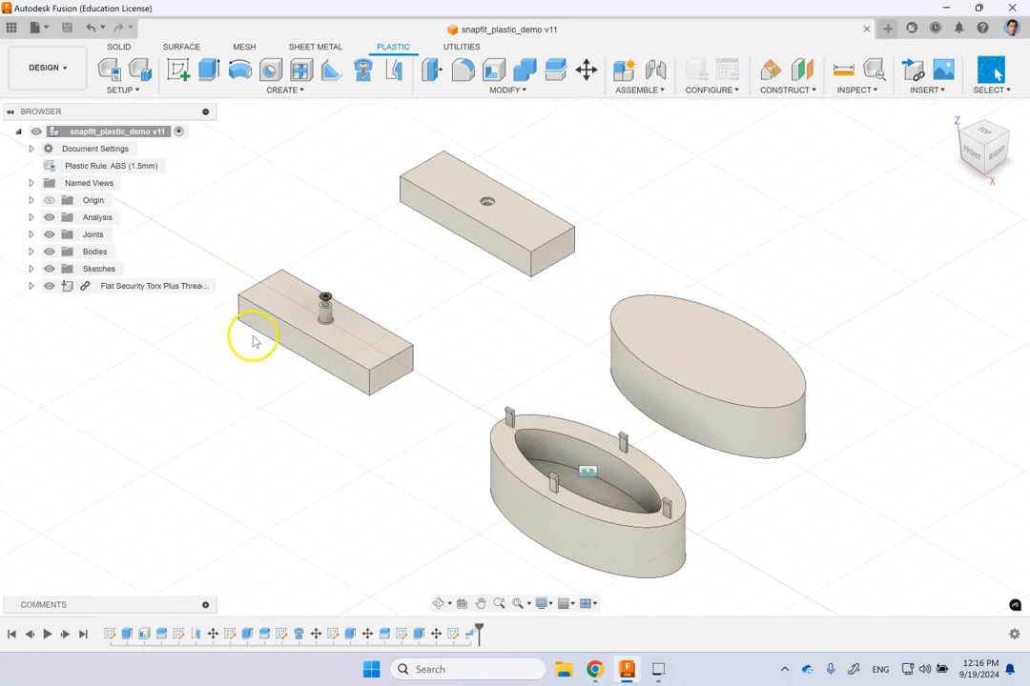